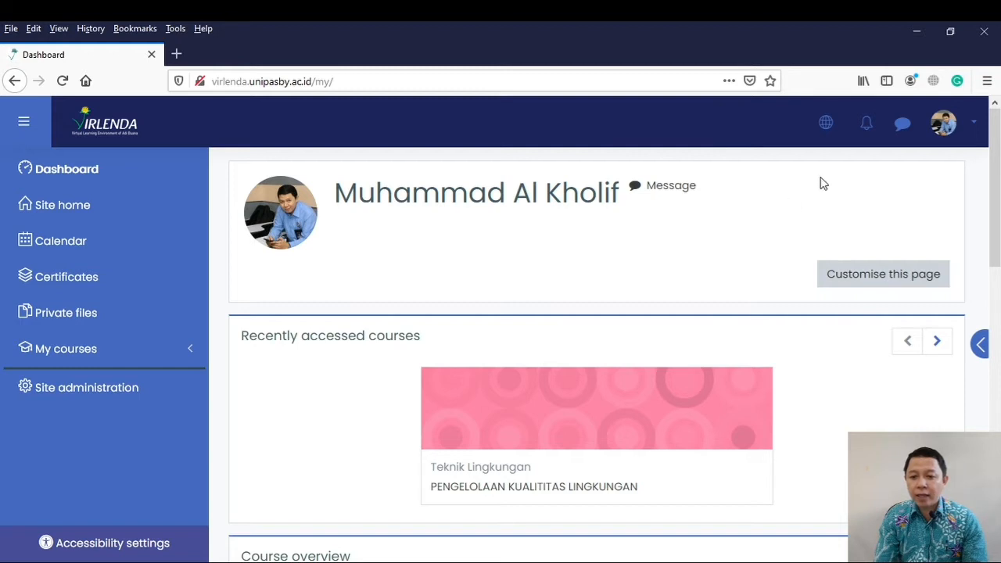
Switch the site's display language to Indonesian (id)
{"action": "left_click", "coordinate": [827, 128]}
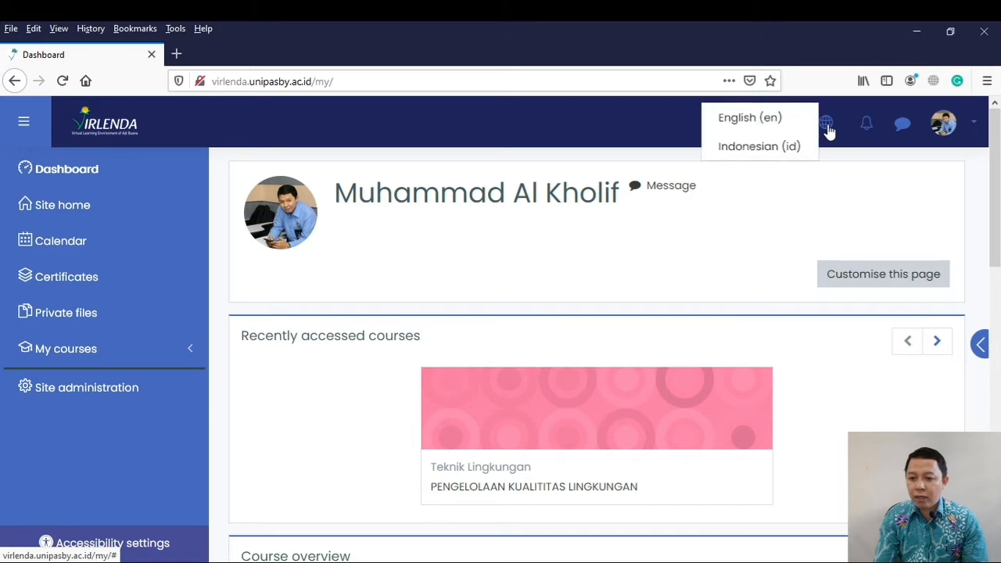
{"action": "left_click", "coordinate": [761, 146]}
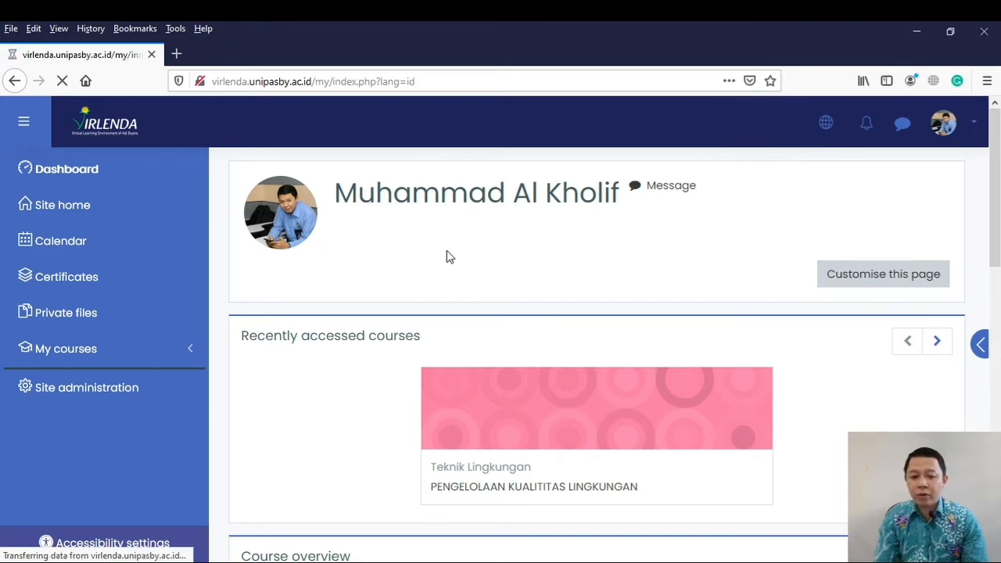
{"action": "left_click_drag", "start_coordinate": [202, 349], "coordinate": [199, 372]}
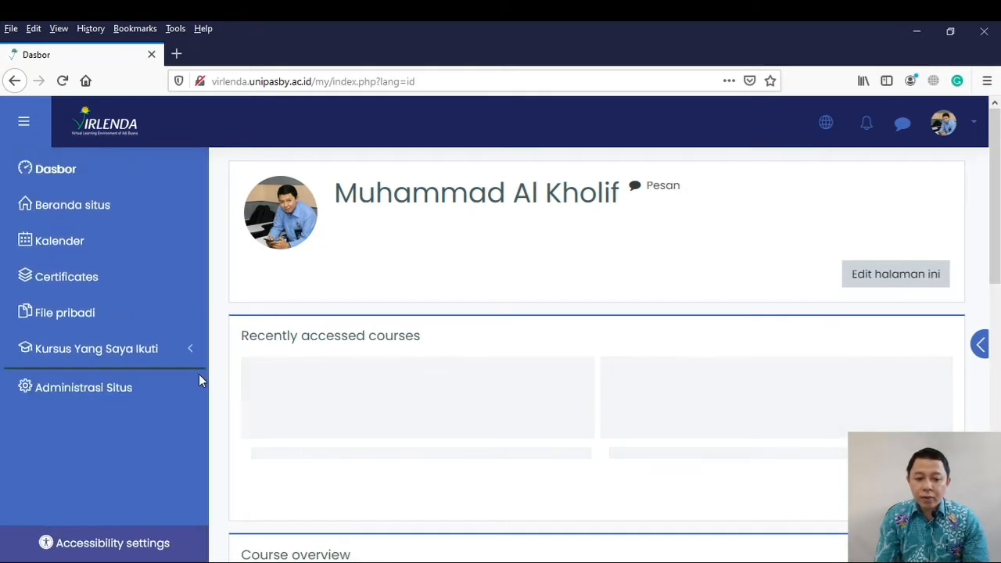
Open the enrolled course PENGELOLAAN KUALITITAS LINGKUNGAN
{"action": "left_click", "coordinate": [130, 359]}
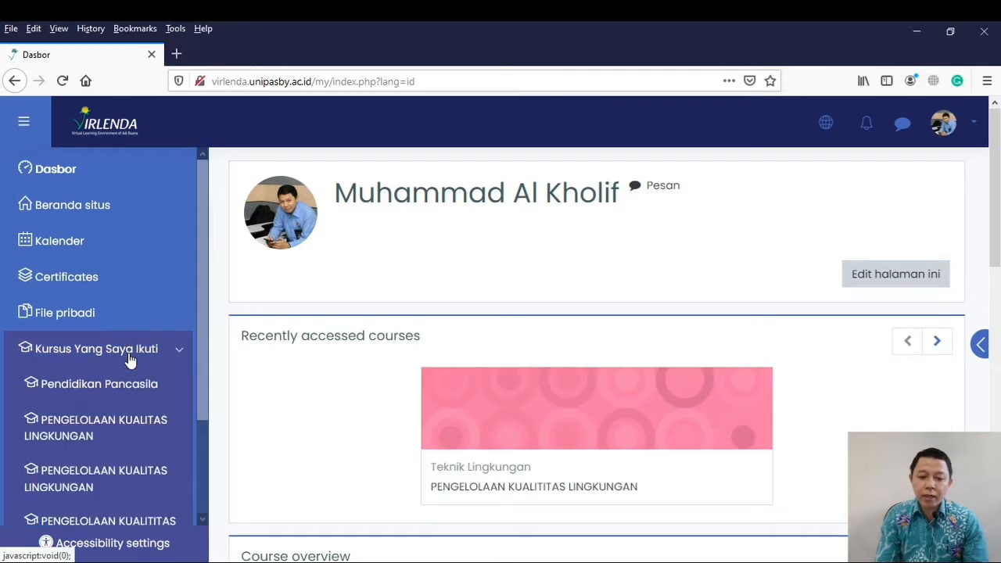
{"action": "left_click_drag", "start_coordinate": [204, 378], "coordinate": [195, 447]}
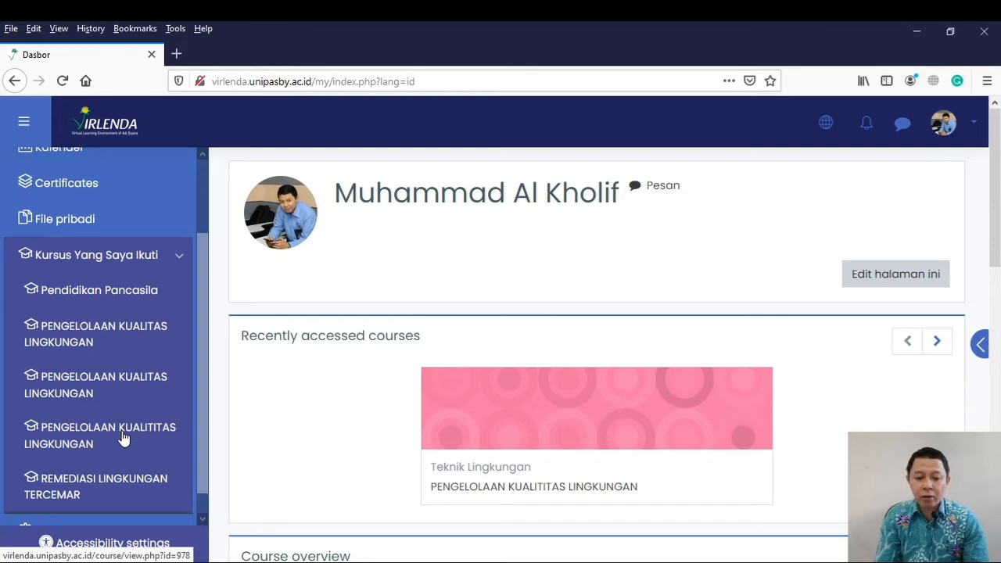
{"action": "left_click", "coordinate": [86, 440]}
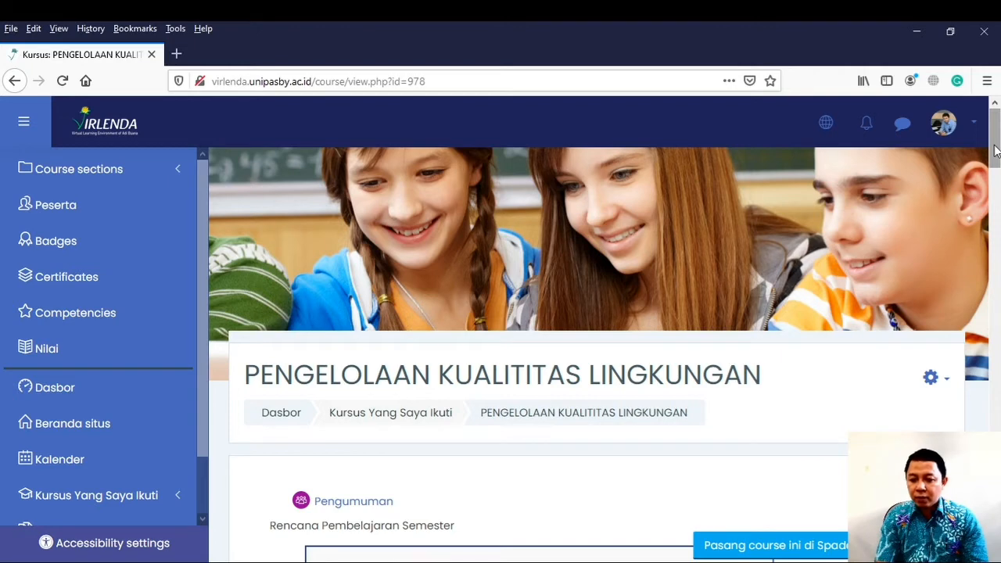
Look over the course's topic sections and turn on editing mode for the course
{"action": "left_click_drag", "start_coordinate": [995, 150], "coordinate": [996, 328]}
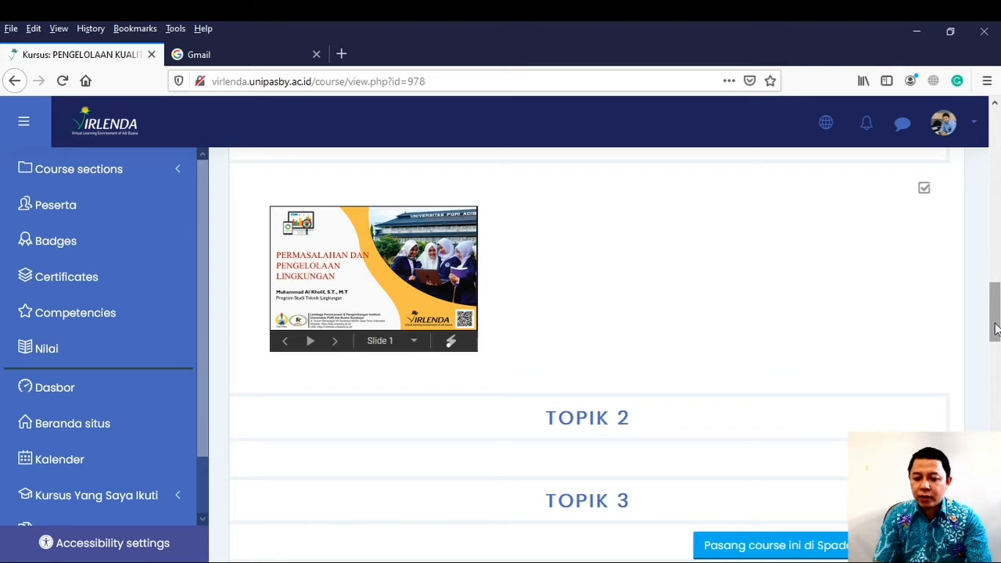
{"action": "left_click_drag", "start_coordinate": [994, 309], "coordinate": [994, 324]}
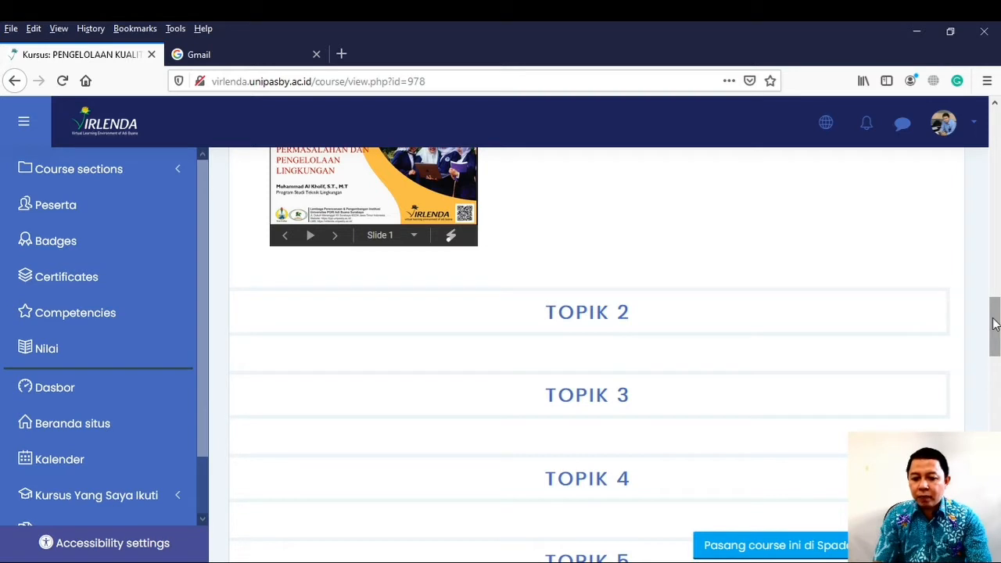
{"action": "left_click_drag", "start_coordinate": [994, 324], "coordinate": [995, 384]}
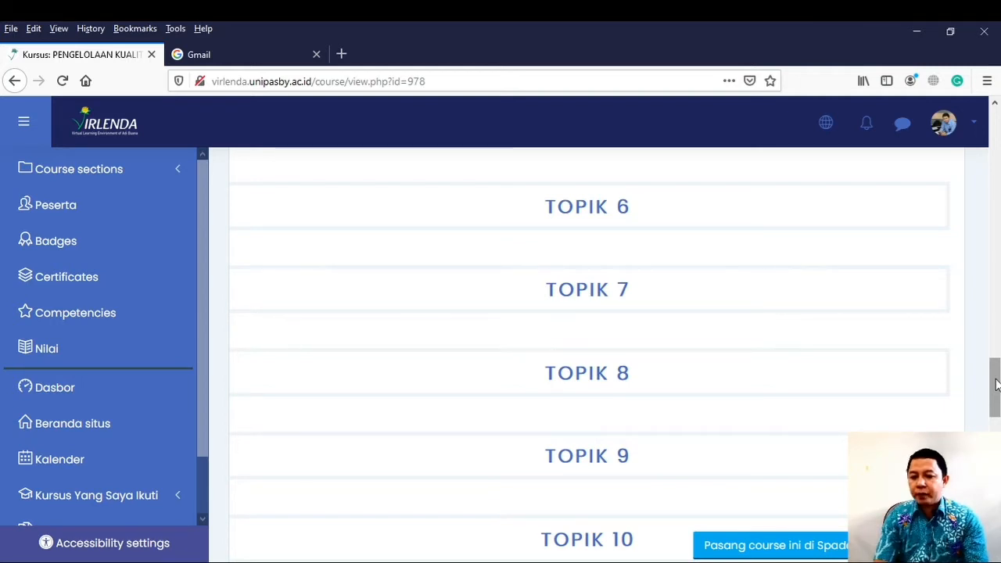
{"action": "left_click_drag", "start_coordinate": [996, 383], "coordinate": [996, 148]}
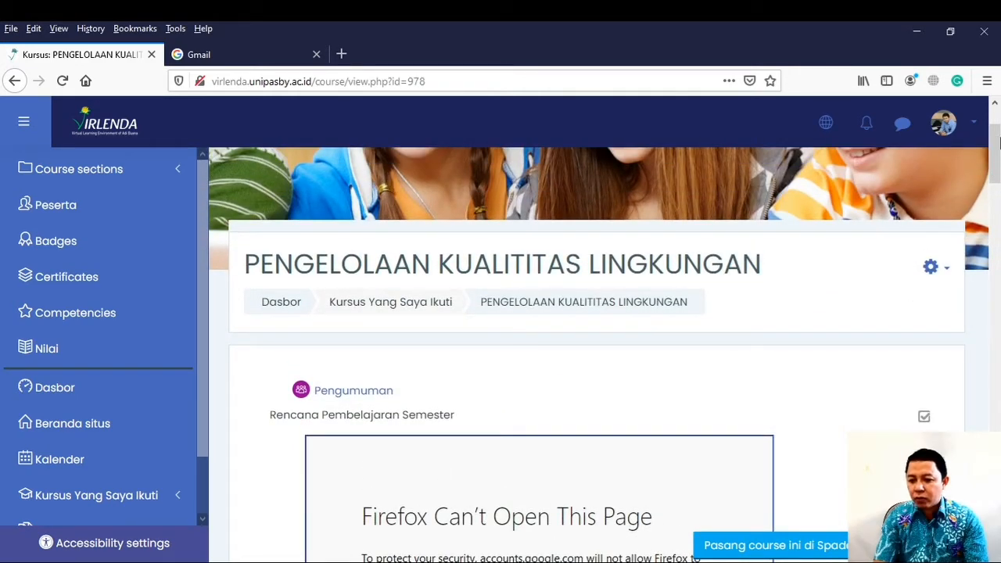
{"action": "left_click_drag", "start_coordinate": [995, 143], "coordinate": [996, 340]}
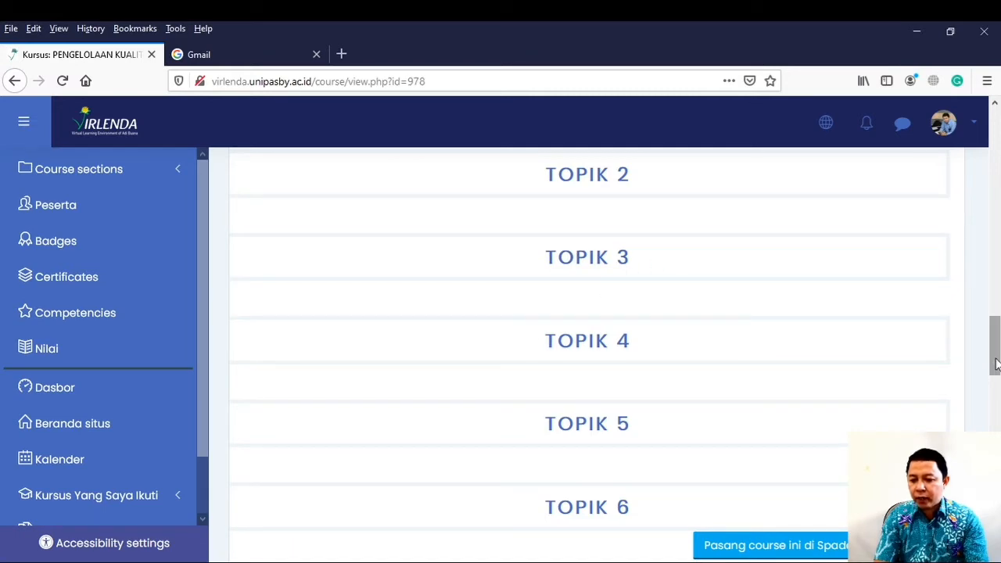
{"action": "left_click_drag", "start_coordinate": [996, 362], "coordinate": [994, 133]}
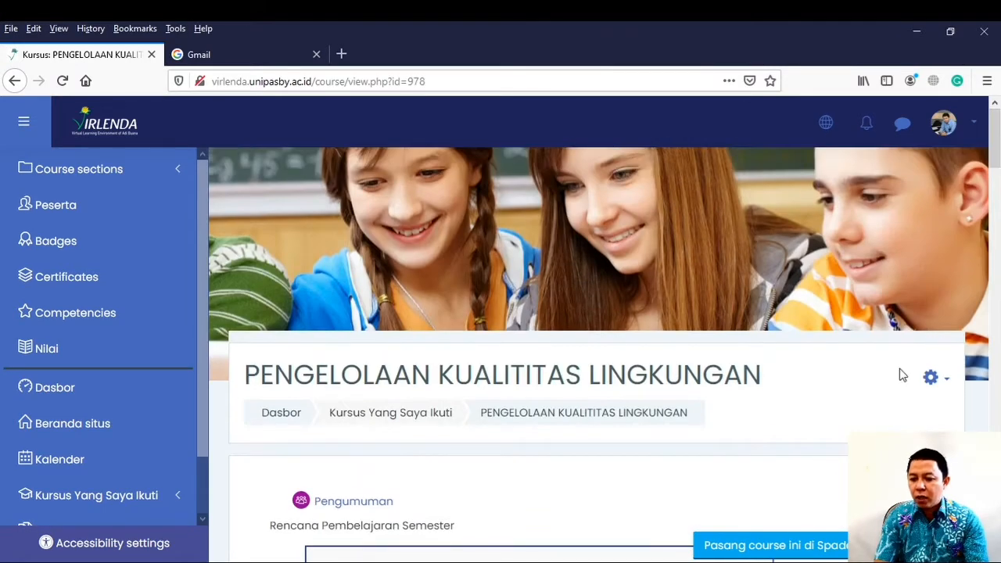
{"action": "left_click", "coordinate": [947, 385]}
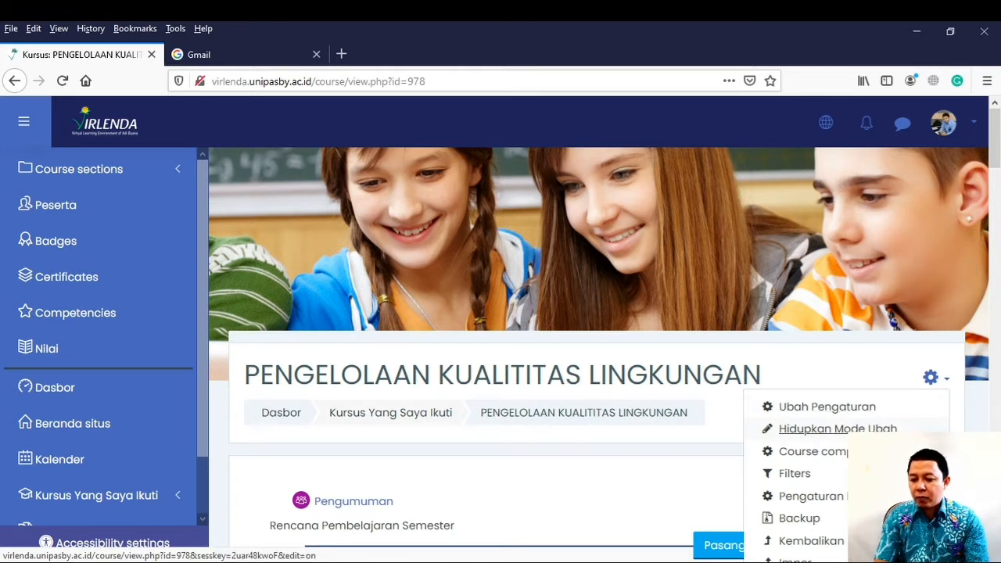
{"action": "left_click", "coordinate": [838, 428]}
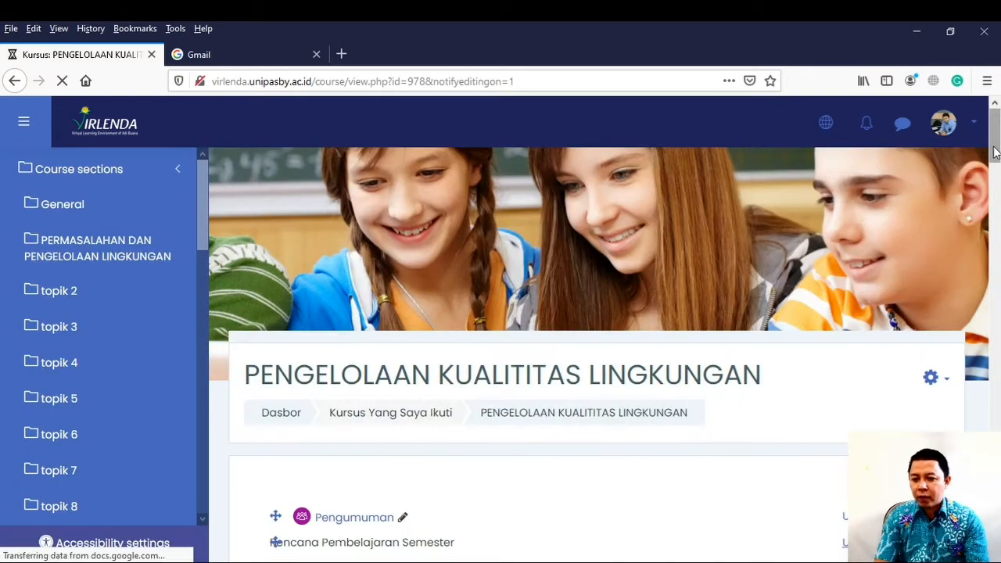
Rename the section TOPIK 8 as UJIAN TENGAH SEMESTER
{"action": "left_click_drag", "start_coordinate": [995, 152], "coordinate": [996, 397]}
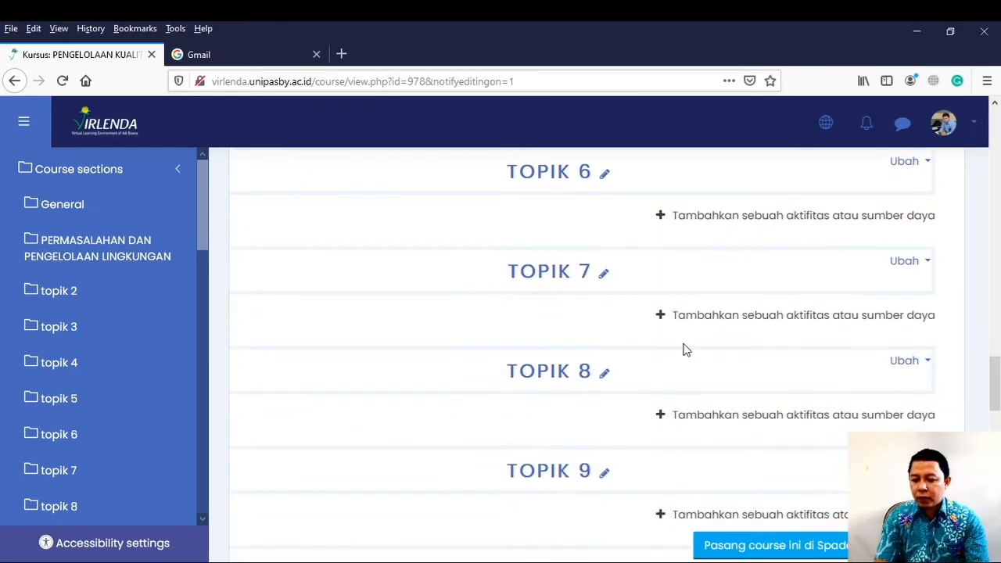
{"action": "left_click", "coordinate": [621, 375]}
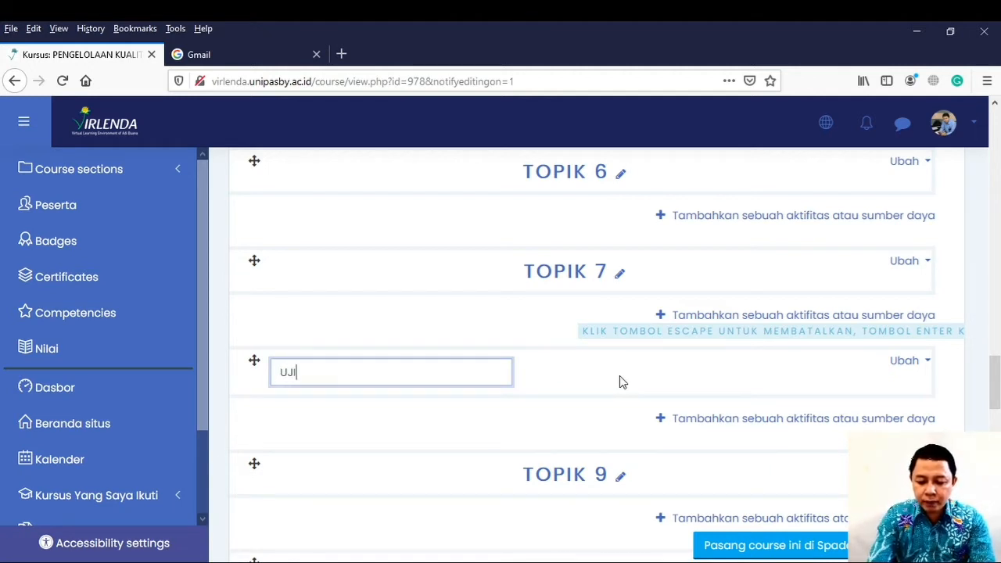
{"action": "type", "text": "UJIAN TE"}
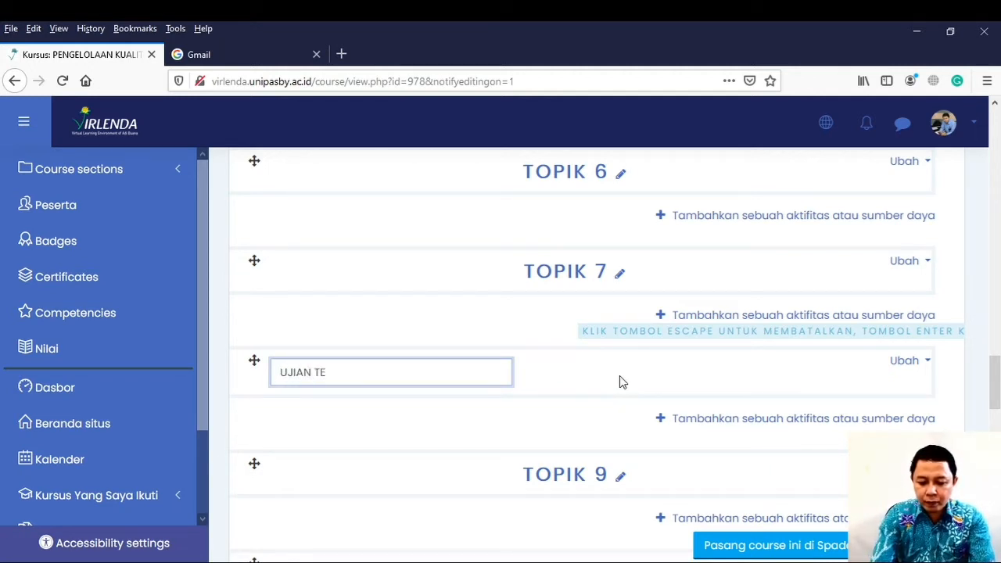
{"action": "type", "text": "NGAH SEMESTER"}
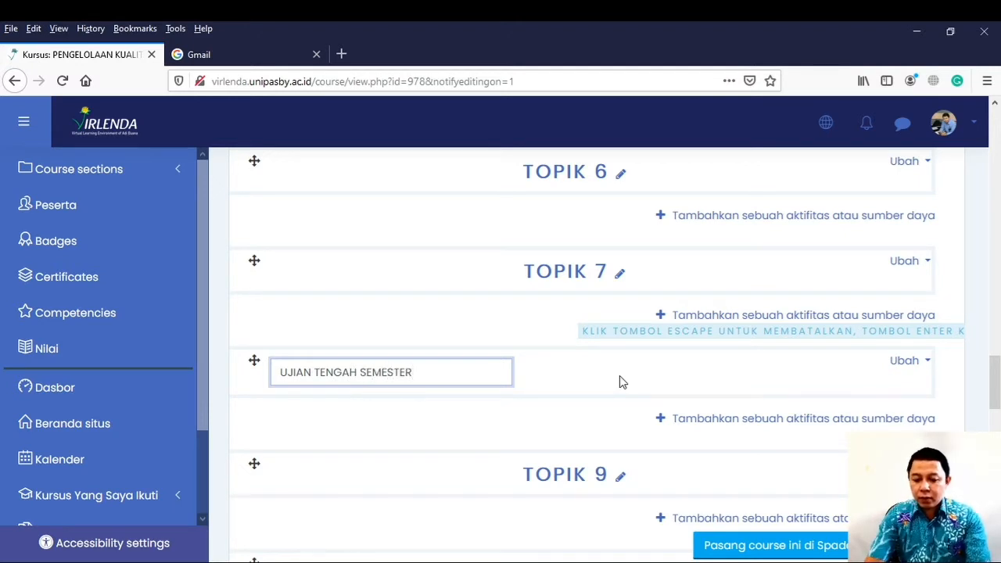
{"action": "key", "text": "Return"}
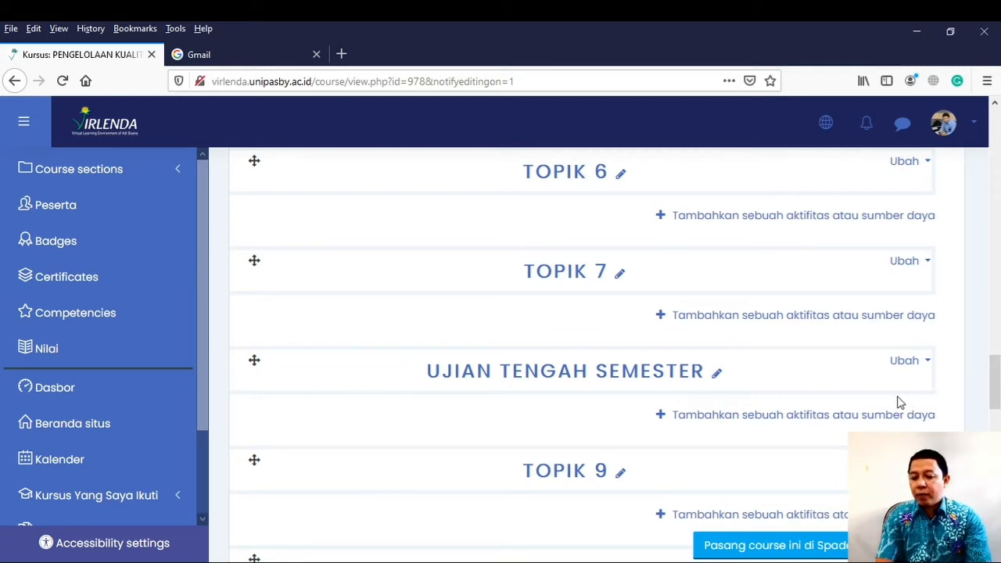
Add a new Kuis activity to the UJIAN TENGAH SEMESTER section
{"action": "left_click", "coordinate": [850, 416]}
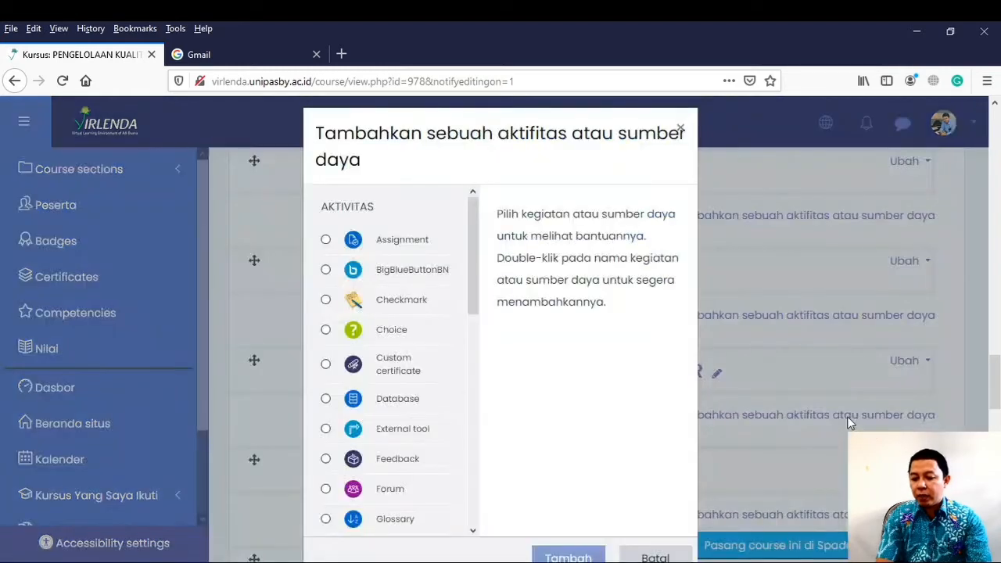
{"action": "left_click", "coordinate": [847, 416]}
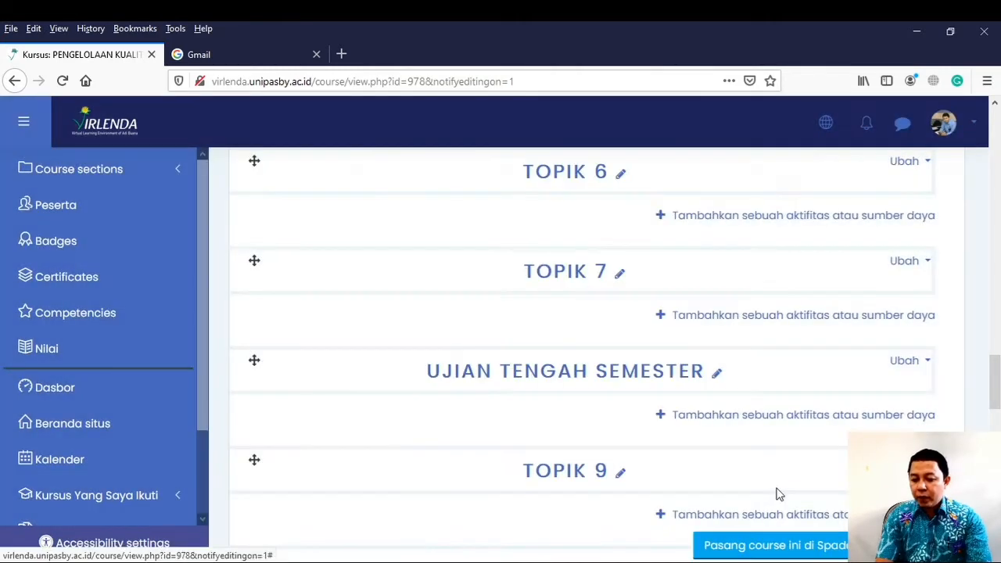
{"action": "left_click", "coordinate": [813, 416]}
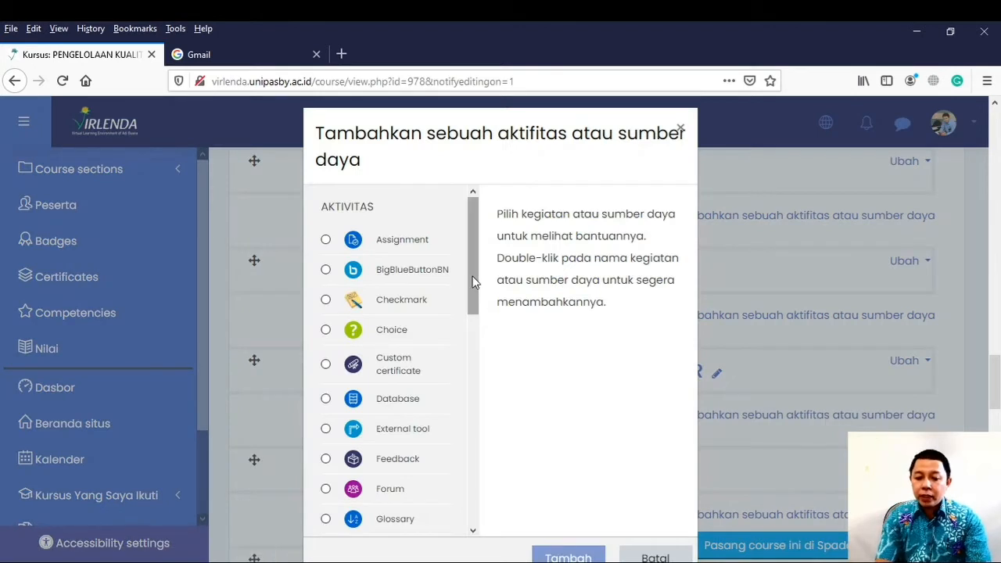
{"action": "left_click_drag", "start_coordinate": [475, 279], "coordinate": [472, 416]}
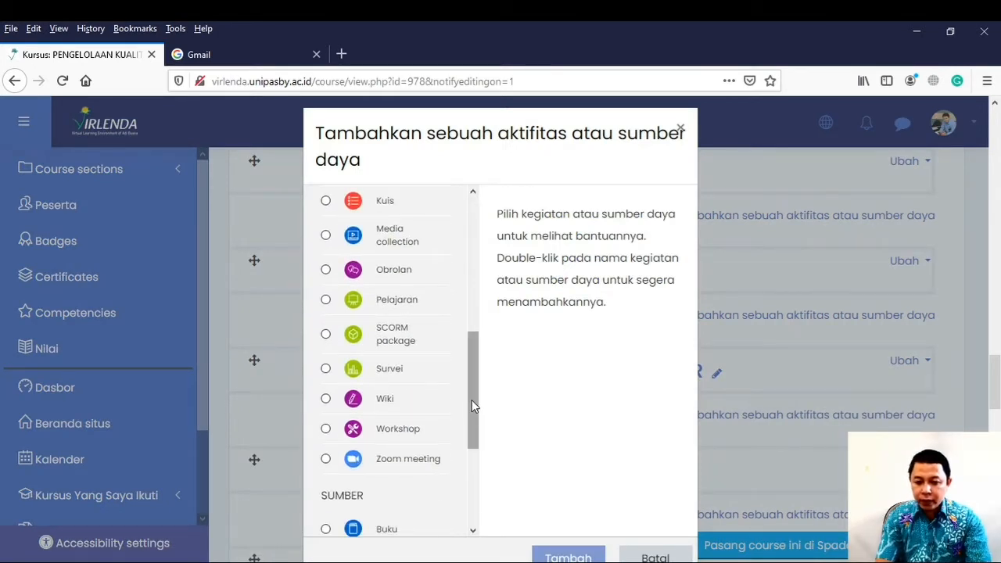
{"action": "left_click_drag", "start_coordinate": [470, 396], "coordinate": [468, 343]}
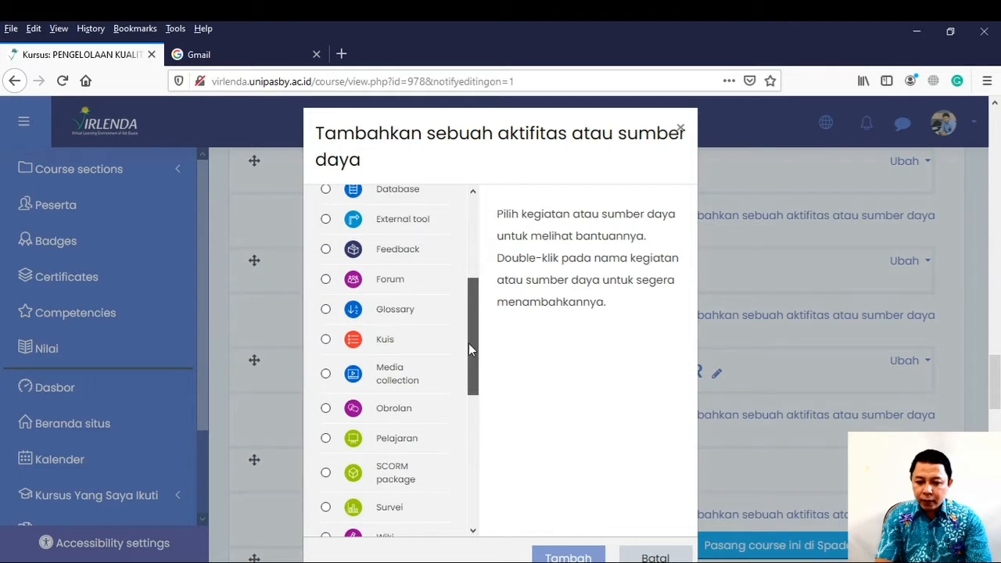
{"action": "left_click", "coordinate": [389, 344]}
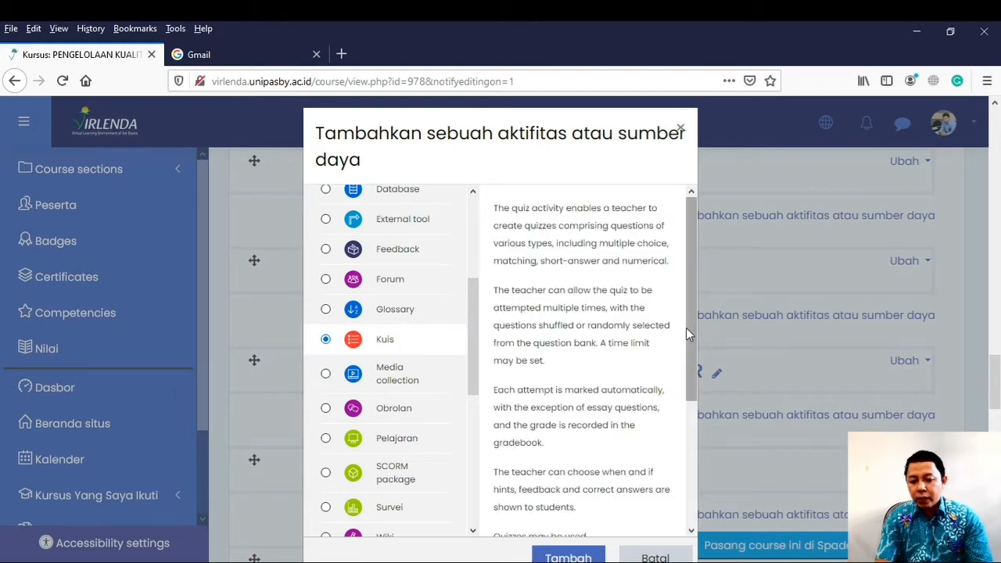
{"action": "left_click_drag", "start_coordinate": [688, 341], "coordinate": [686, 475]}
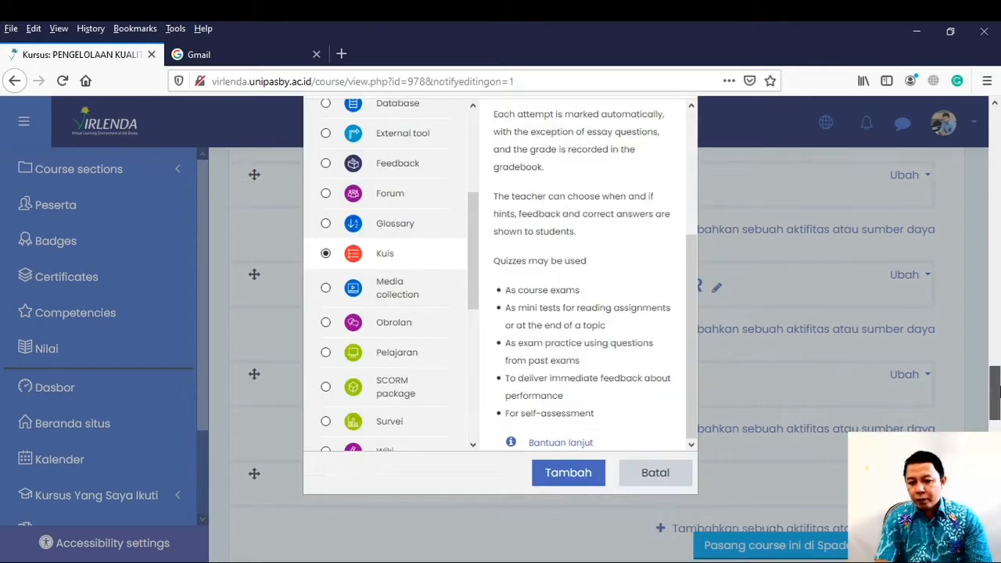
{"action": "left_click", "coordinate": [553, 475]}
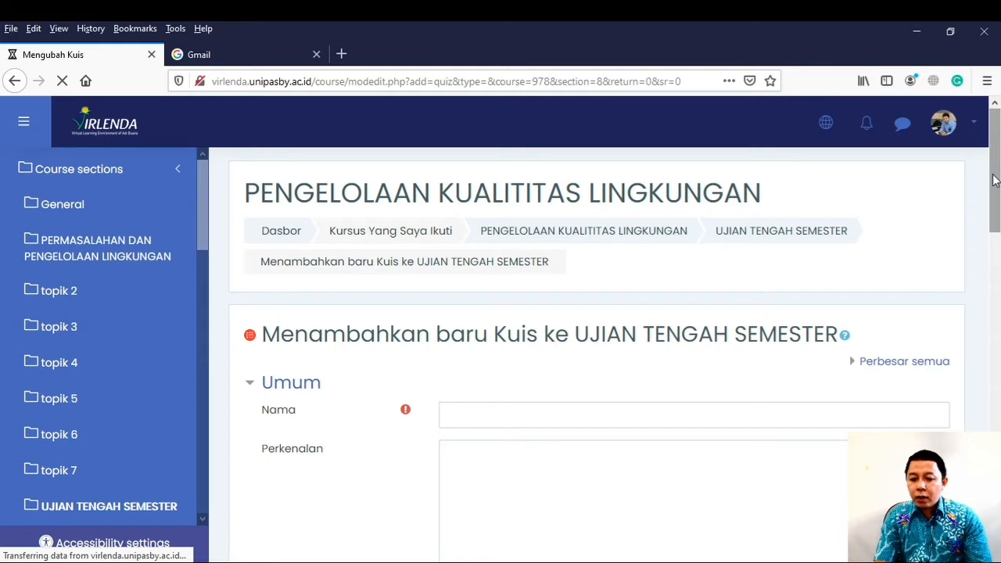
Enter PENGELOLAAN KUALITAS LINGKUNGAN as the name of the new quiz
{"action": "left_click_drag", "start_coordinate": [993, 181], "coordinate": [997, 227]}
{"action": "scroll", "coordinate": [538, 316], "scroll_direction": "down", "scroll_amount": 2}
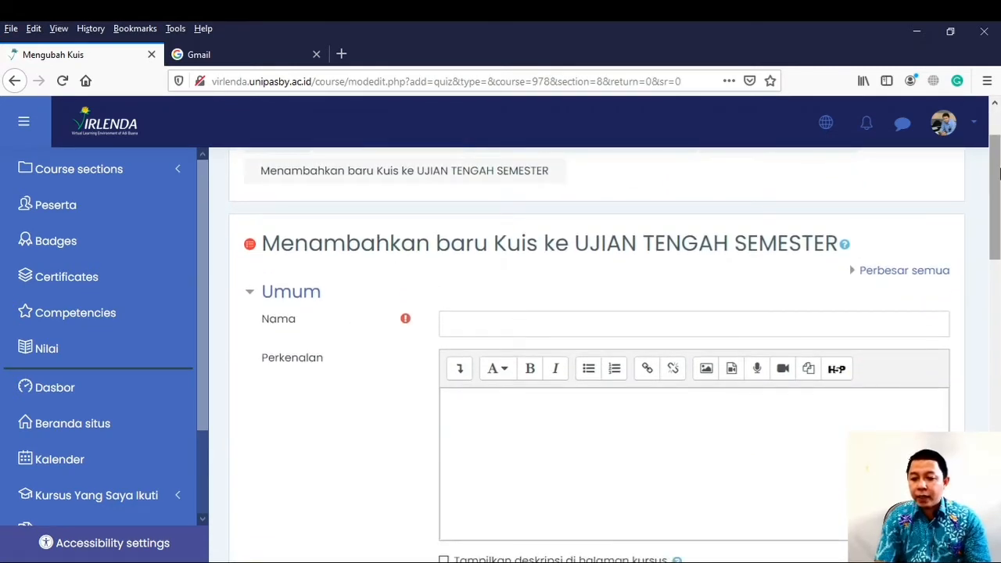
{"action": "scroll", "coordinate": [864, 201], "scroll_direction": "down", "scroll_amount": 2}
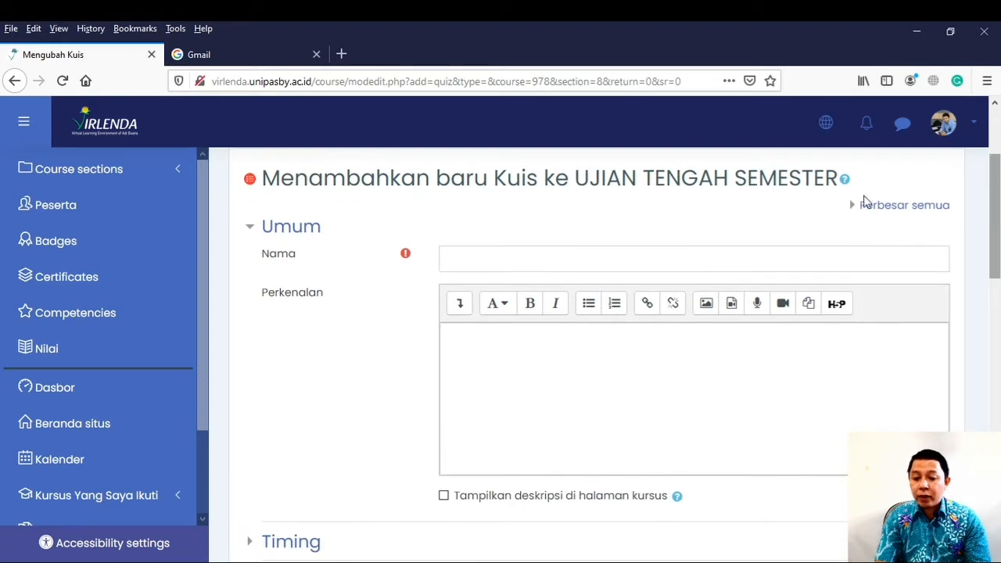
{"action": "left_click", "coordinate": [502, 263]}
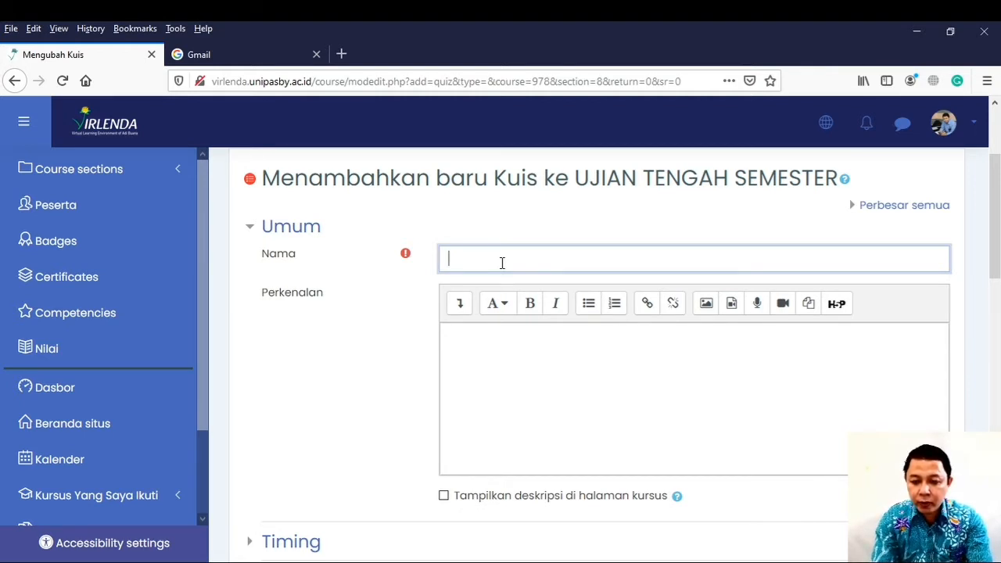
{"action": "type", "text": "PN"}
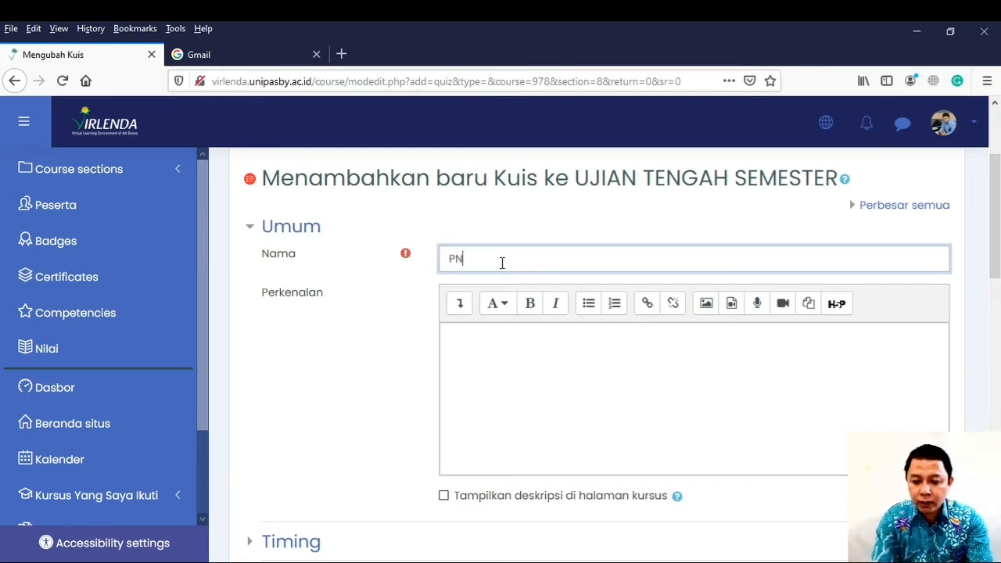
{"action": "key", "text": "BackSpace"}
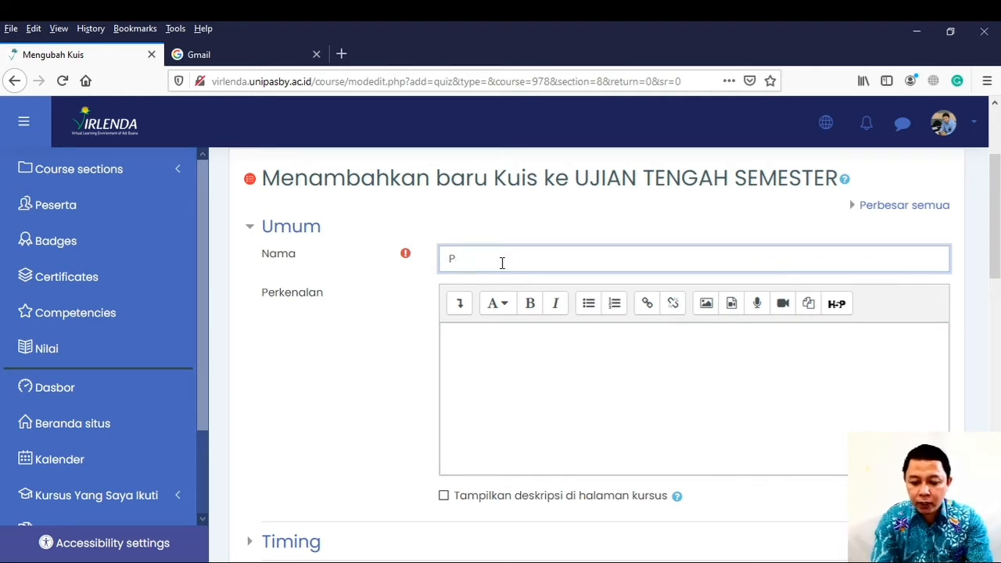
{"action": "type", "text": "ENGELOLAAN"}
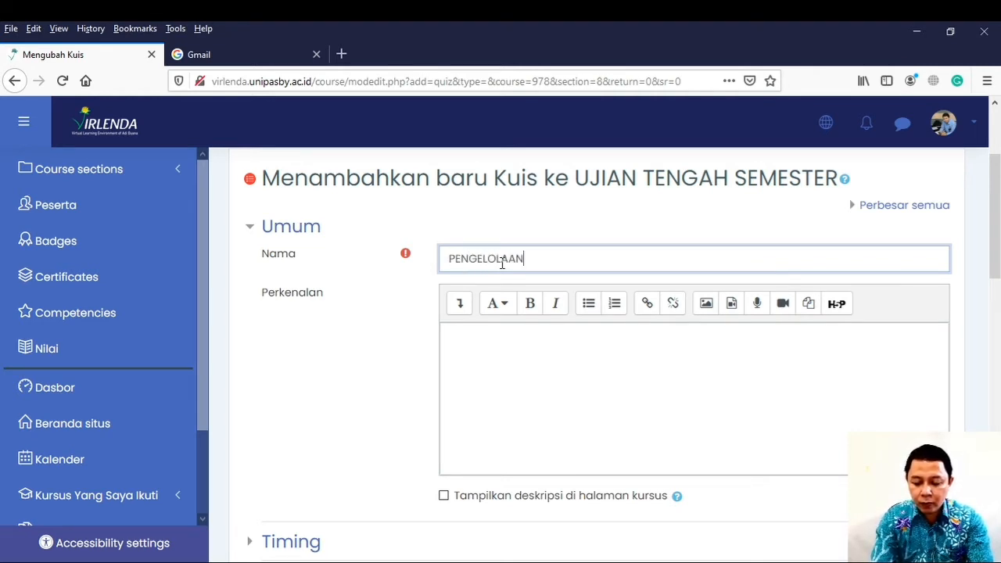
{"action": "type", "text": " KUALITAS L"}
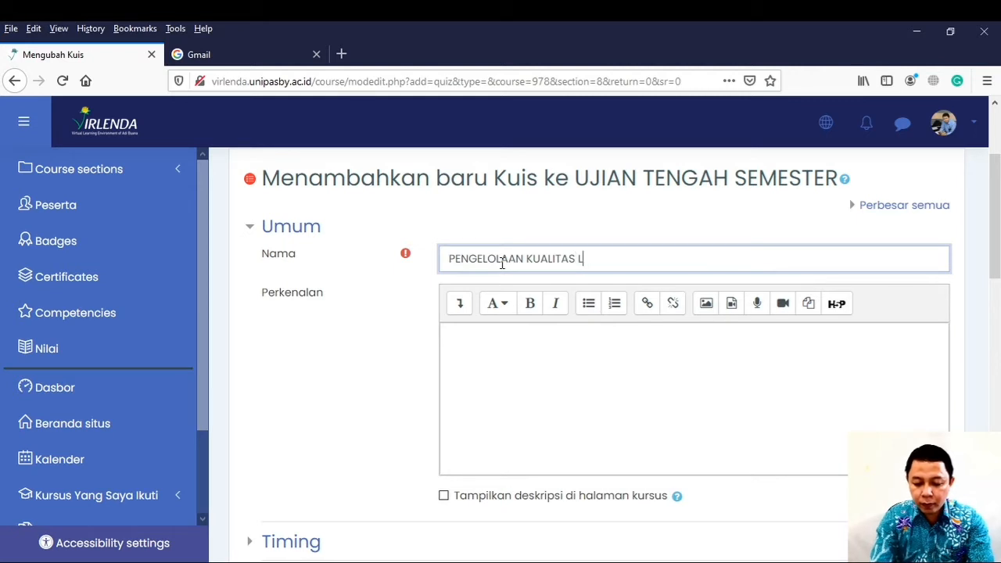
{"action": "type", "text": "INGKUNGAN"}
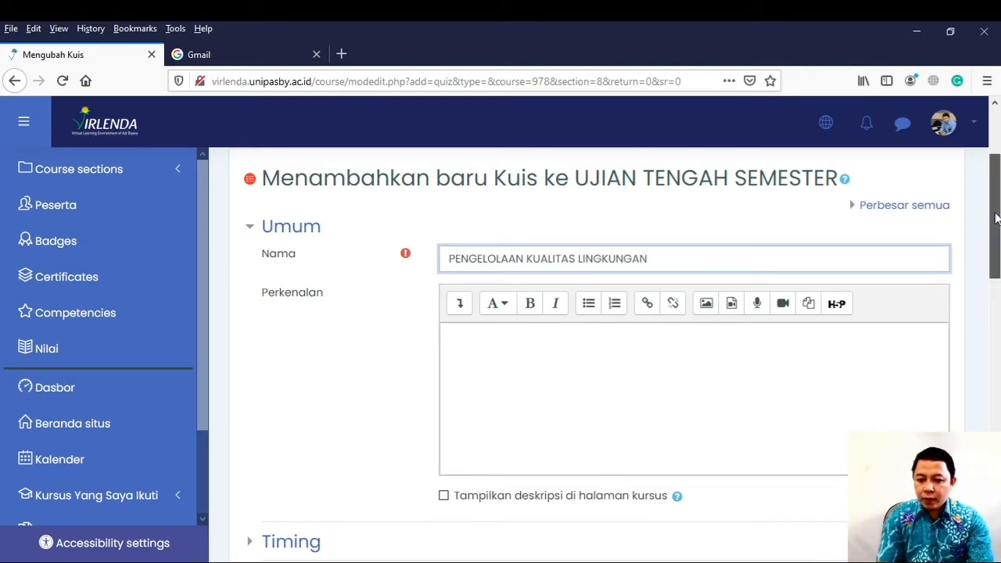
Enter the quiz introduction text "Jawablah pertanyaan di bawah ini dengan baik dan benar"
{"action": "scroll", "coordinate": [995, 218], "scroll_direction": "down", "scroll_amount": 1}
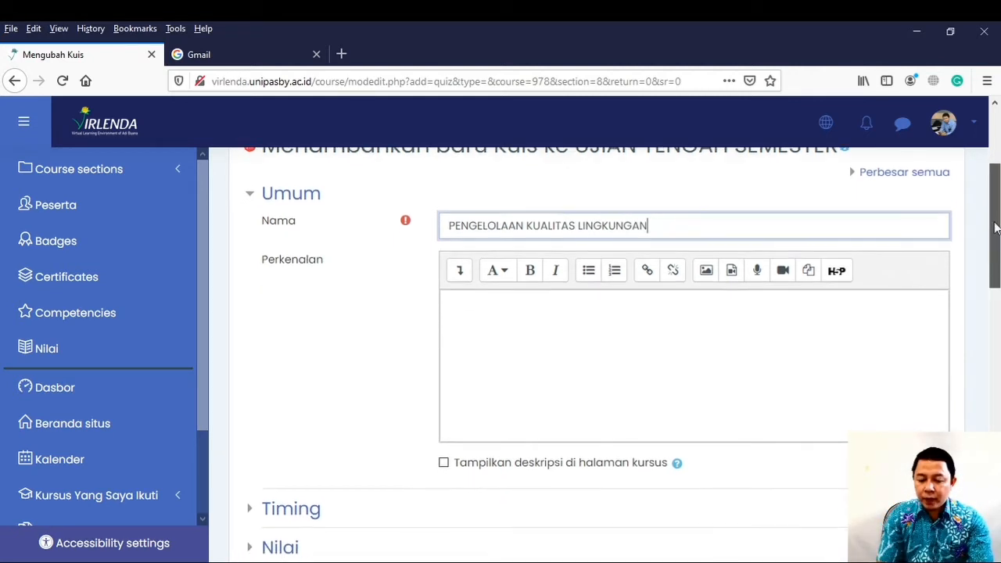
{"action": "left_click", "coordinate": [486, 296]}
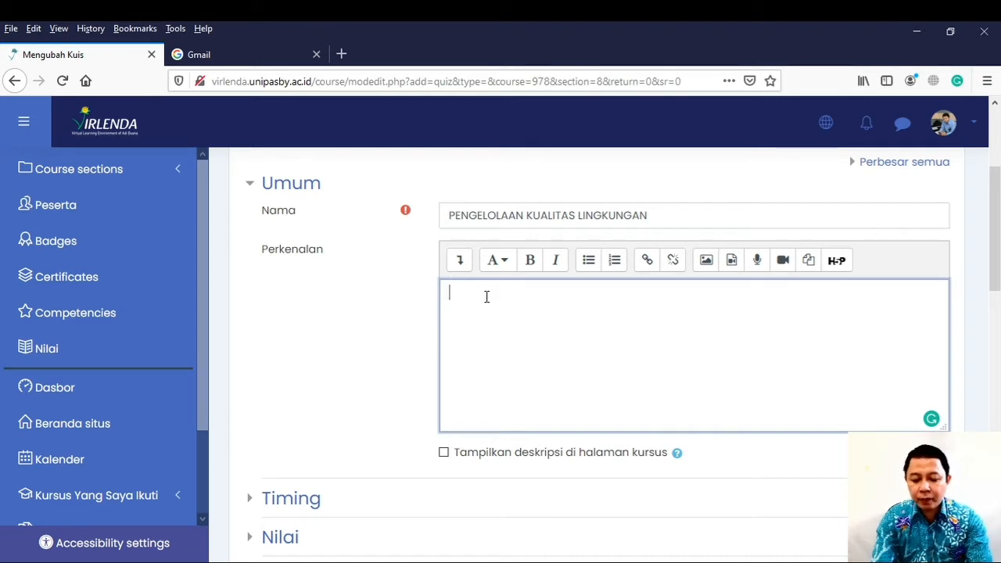
{"action": "type", "text": "Jawabaha"}
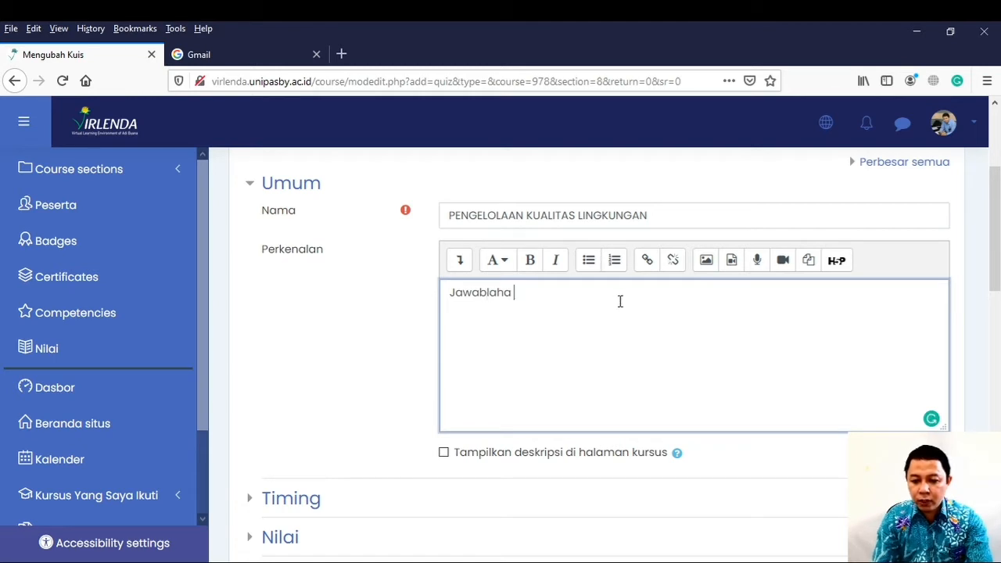
{"action": "key", "text": "BackSpace"}
{"action": "key", "text": "BackSpace"}
{"action": "key", "text": "BackSpace"}
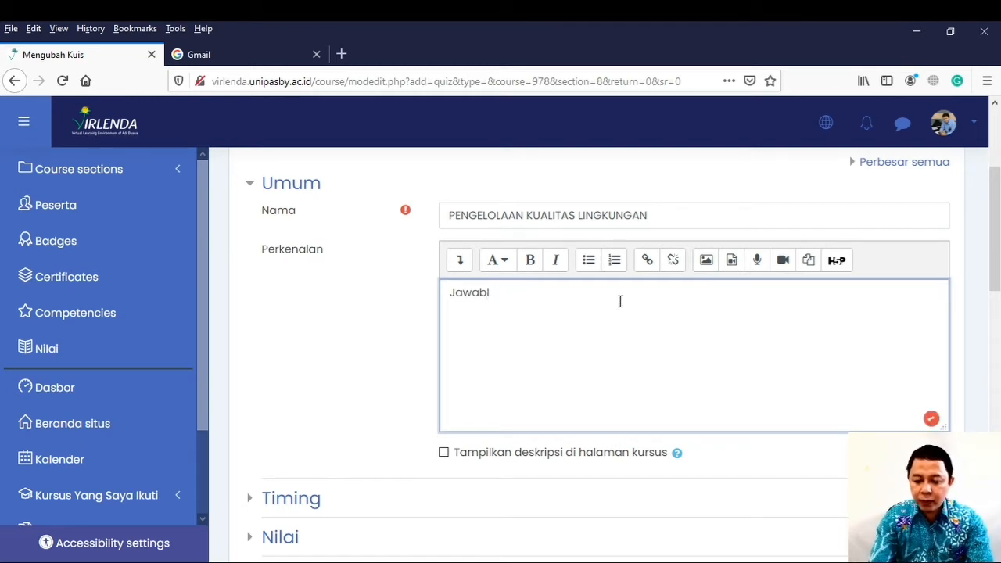
{"action": "type", "text": "a"}
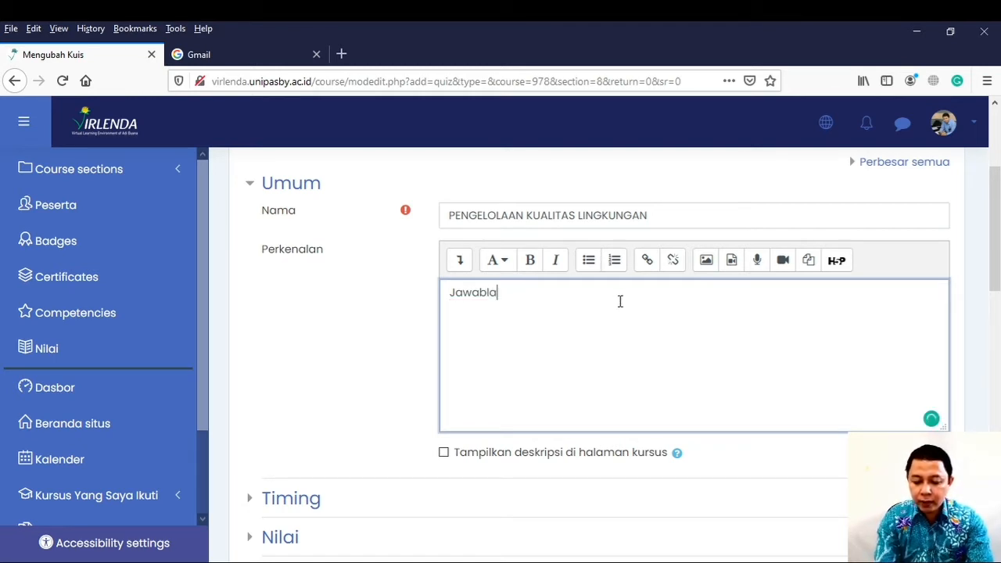
{"action": "type", "text": "h p"}
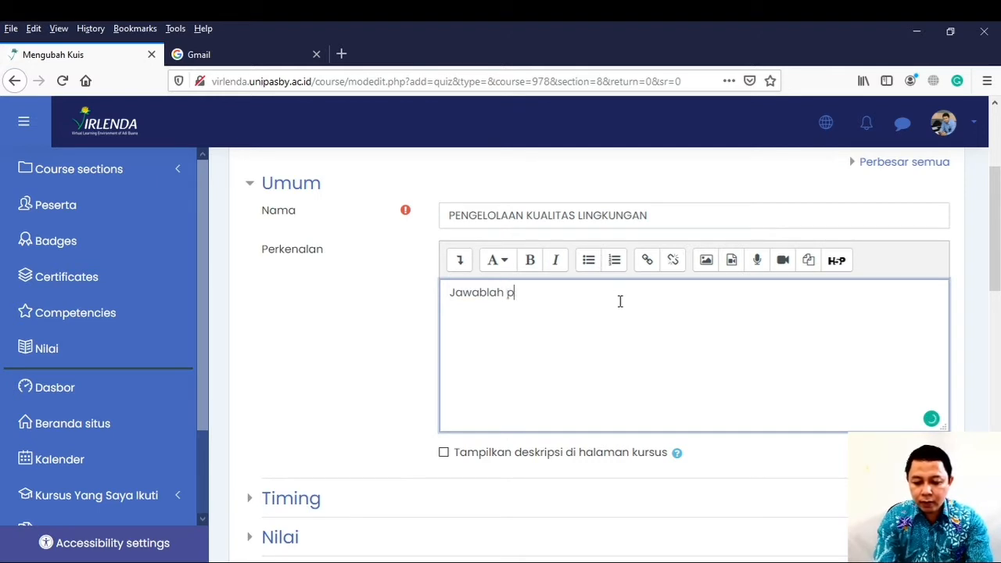
{"action": "type", "text": "ertanyaa"}
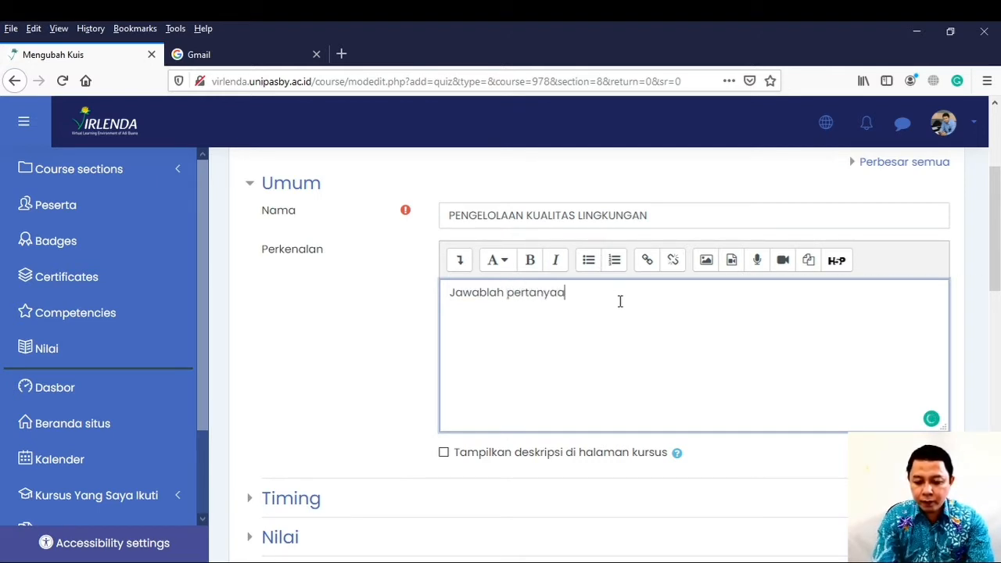
{"action": "type", "text": "n di bawah ini"}
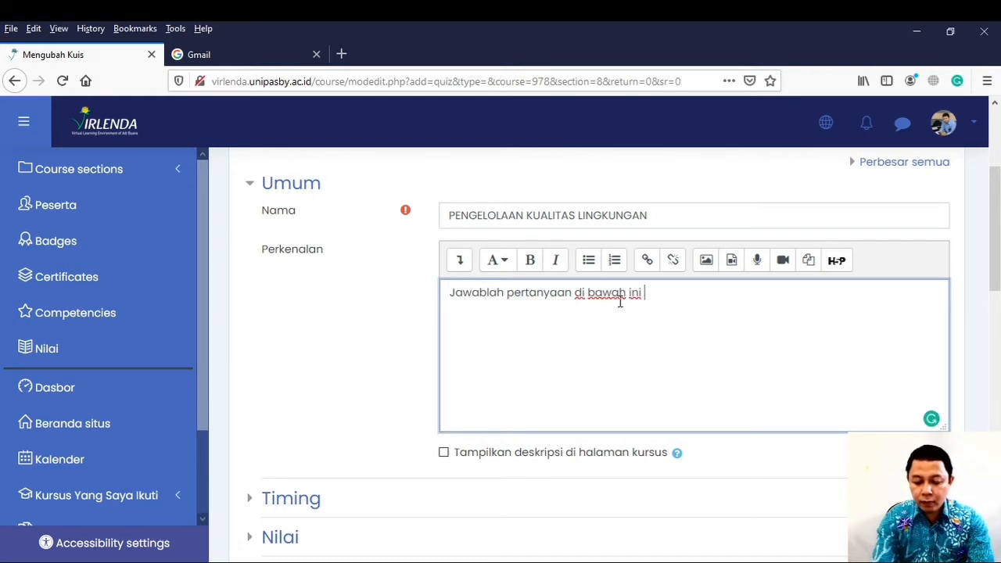
{"action": "type", "text": " dengan baik"}
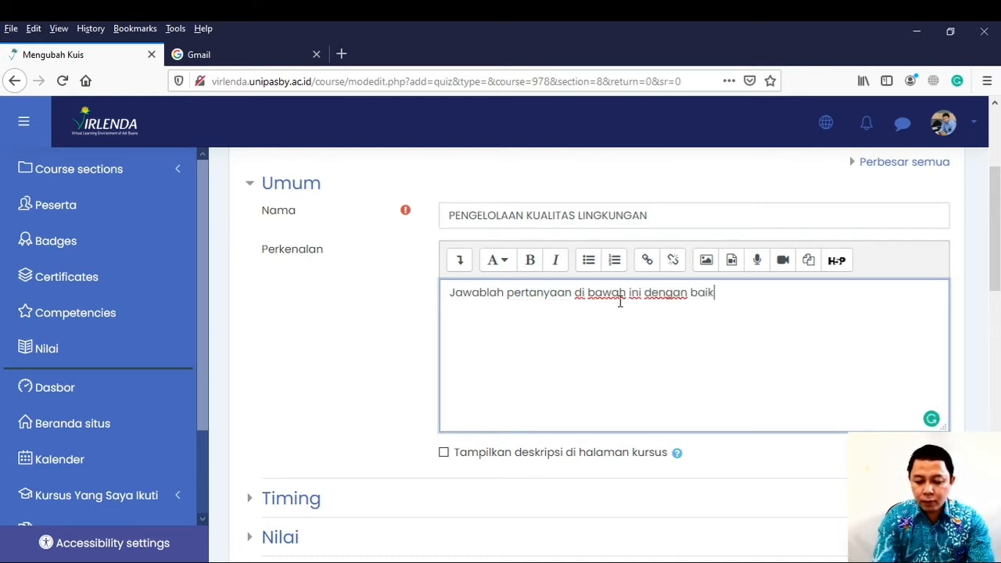
{"action": "type", "text": " dan benar"}
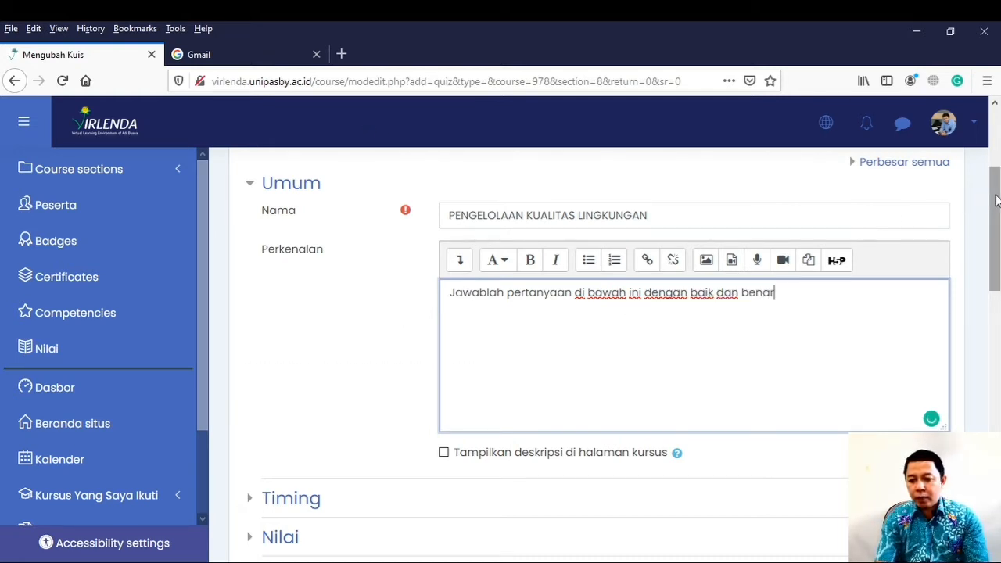
Enable the quiz's start and end dates in the Timing settings and set the start time to 17:00
{"action": "left_click_drag", "start_coordinate": [995, 202], "coordinate": [997, 261]}
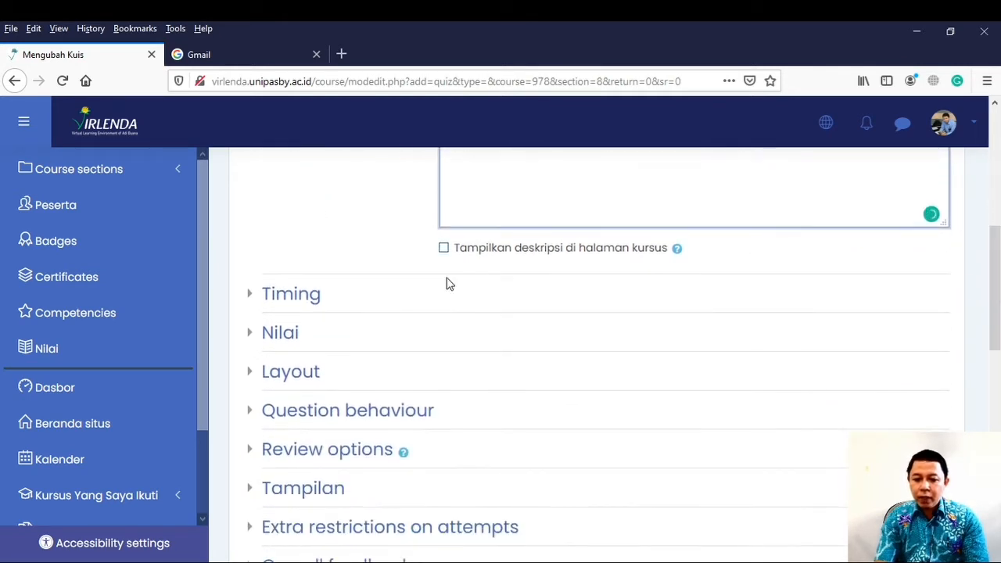
{"action": "left_click", "coordinate": [280, 307]}
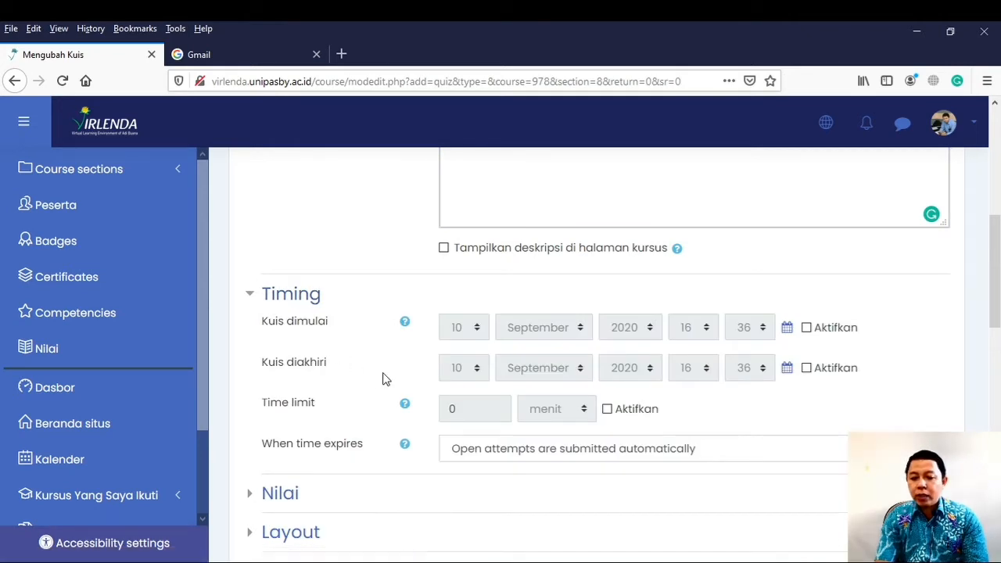
{"action": "left_click", "coordinate": [806, 329]}
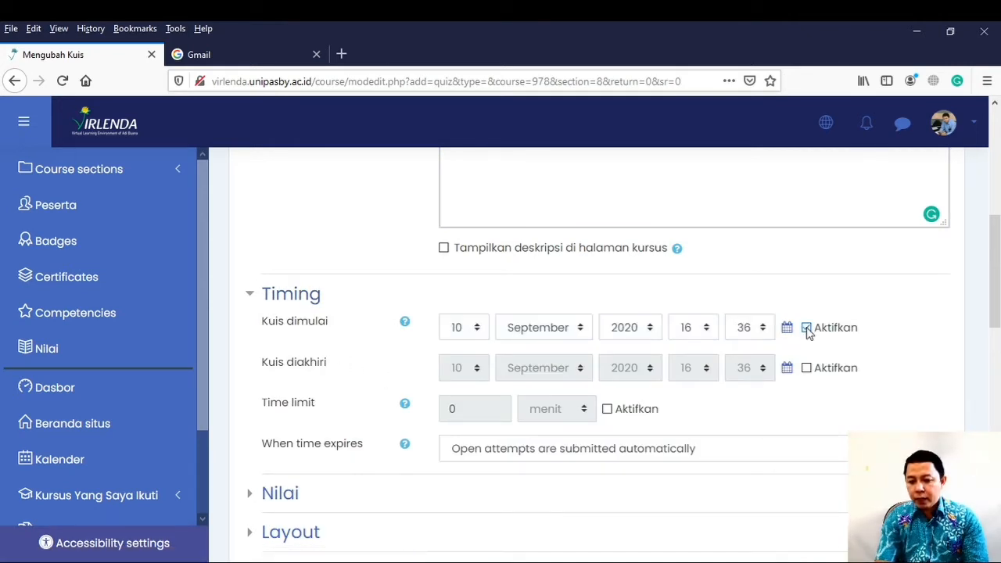
{"action": "left_click", "coordinate": [807, 370]}
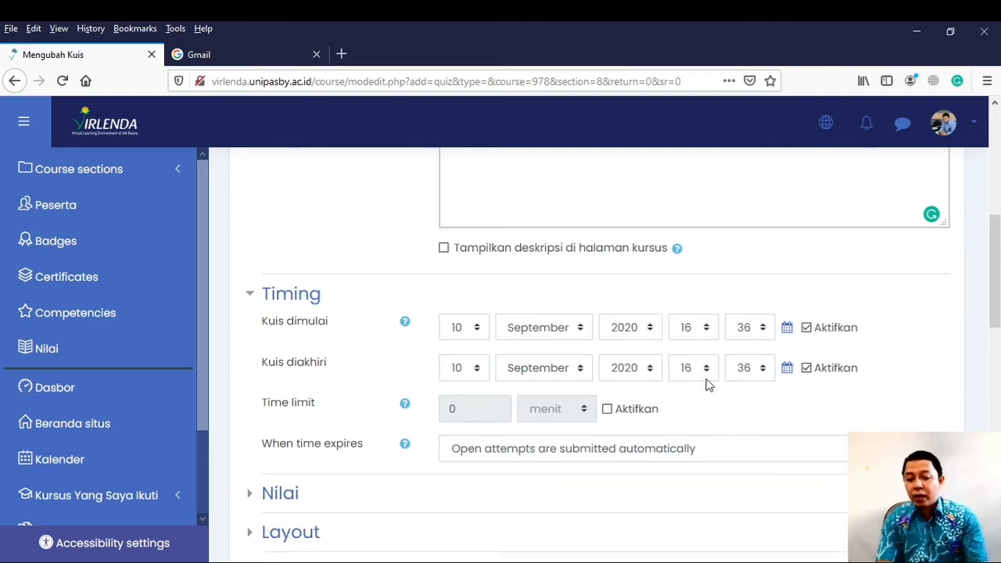
{"action": "left_click", "coordinate": [706, 329]}
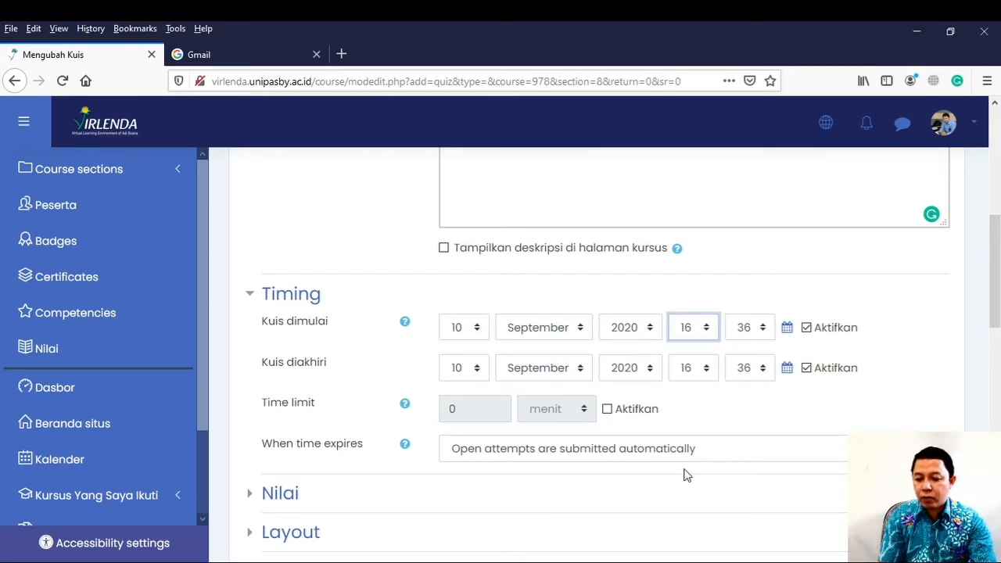
{"action": "key", "text": "Down"}
{"action": "left_click", "coordinate": [763, 330]}
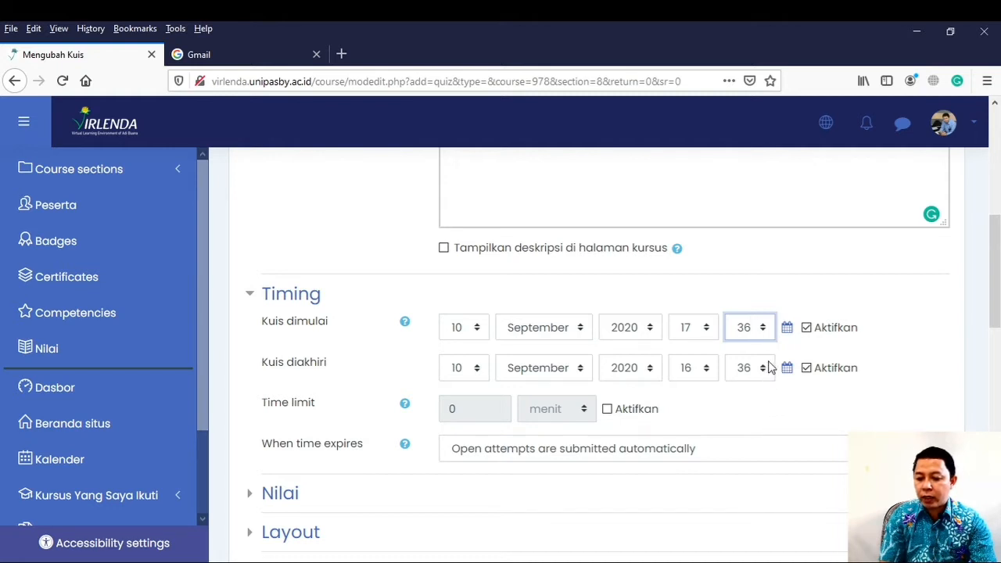
{"action": "left_click", "coordinate": [739, 352]}
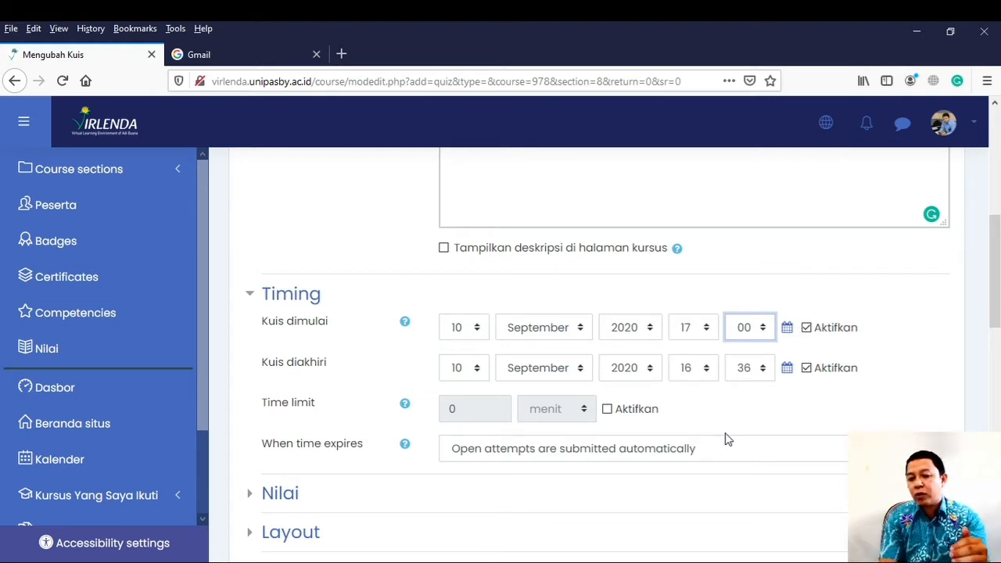
Set the quiz's end time to 18:00 on 10 September 2020
{"action": "left_click", "coordinate": [707, 371]}
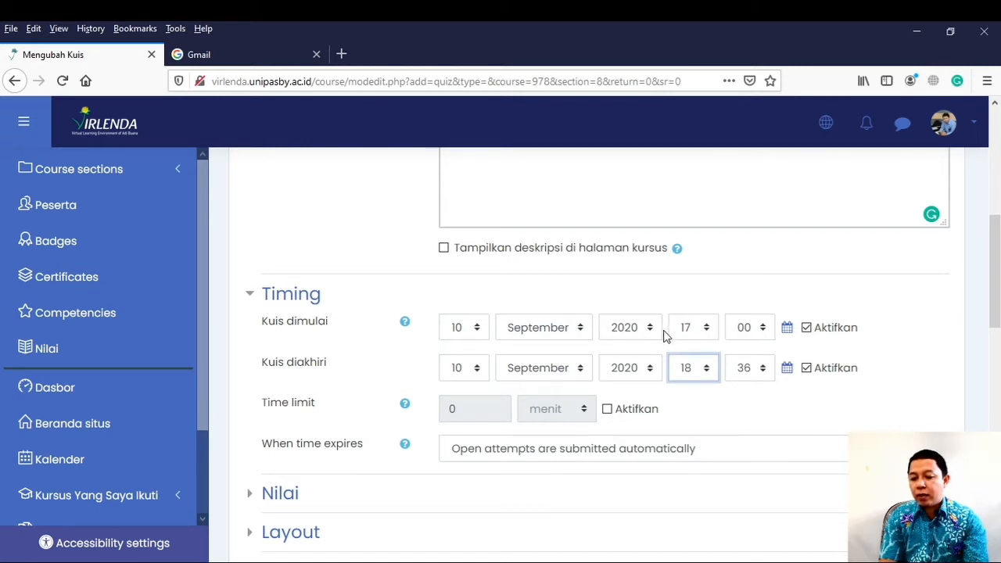
{"action": "left_click", "coordinate": [744, 372]}
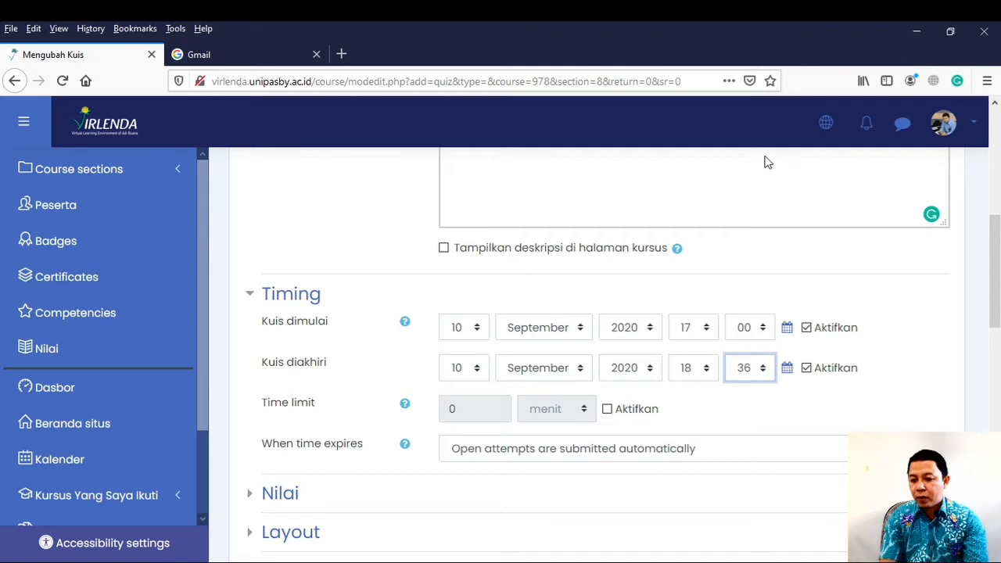
{"action": "left_click", "coordinate": [739, 109]}
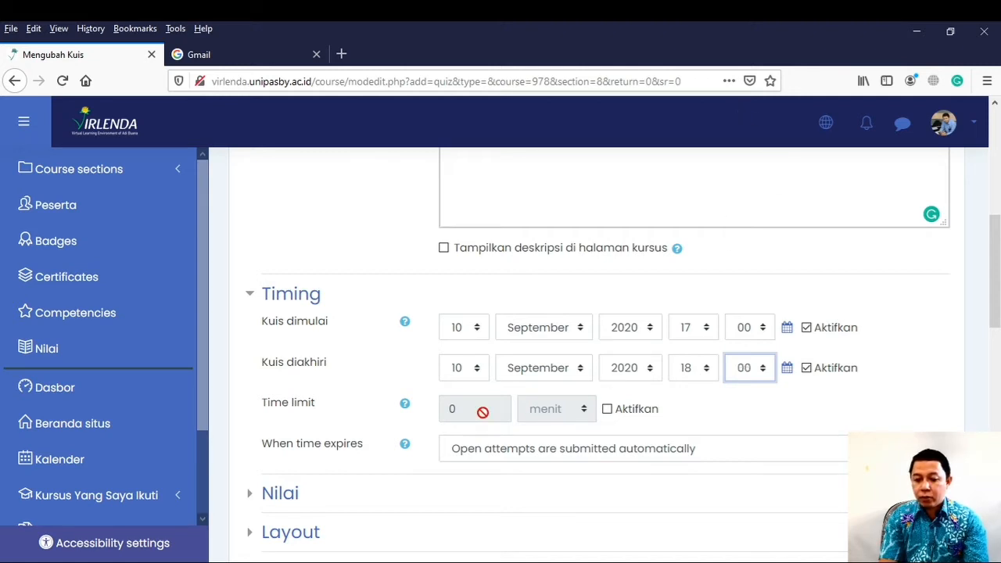
Enable the quiz's time limit and set it to 60 minutes
{"action": "left_click", "coordinate": [608, 409]}
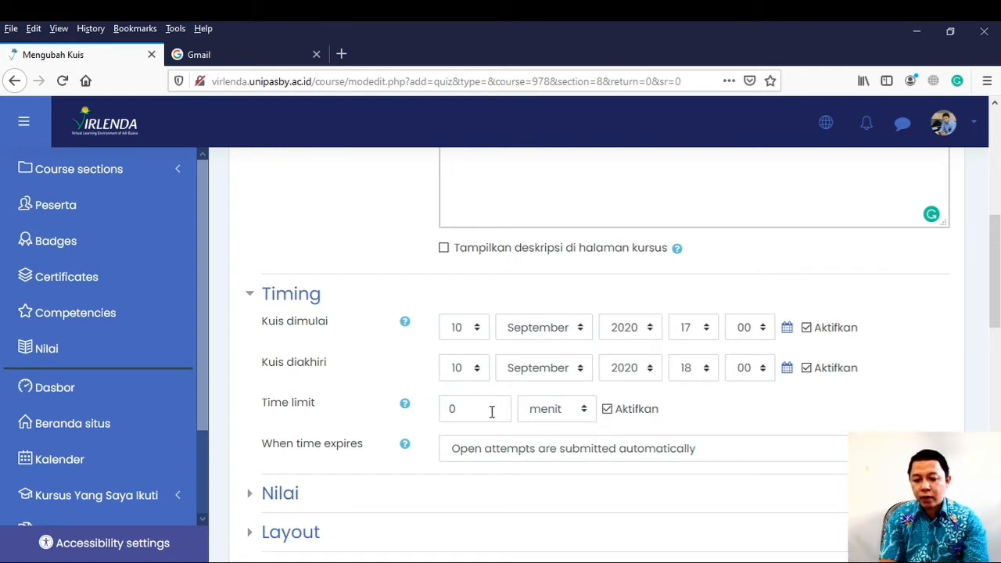
{"action": "left_click_drag", "start_coordinate": [468, 410], "coordinate": [415, 402]}
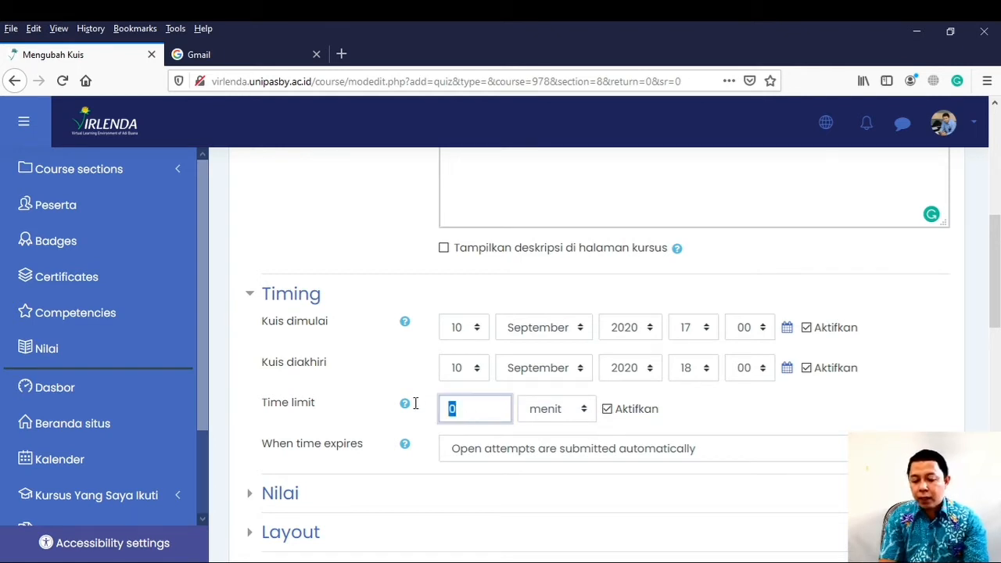
{"action": "type", "text": "6"}
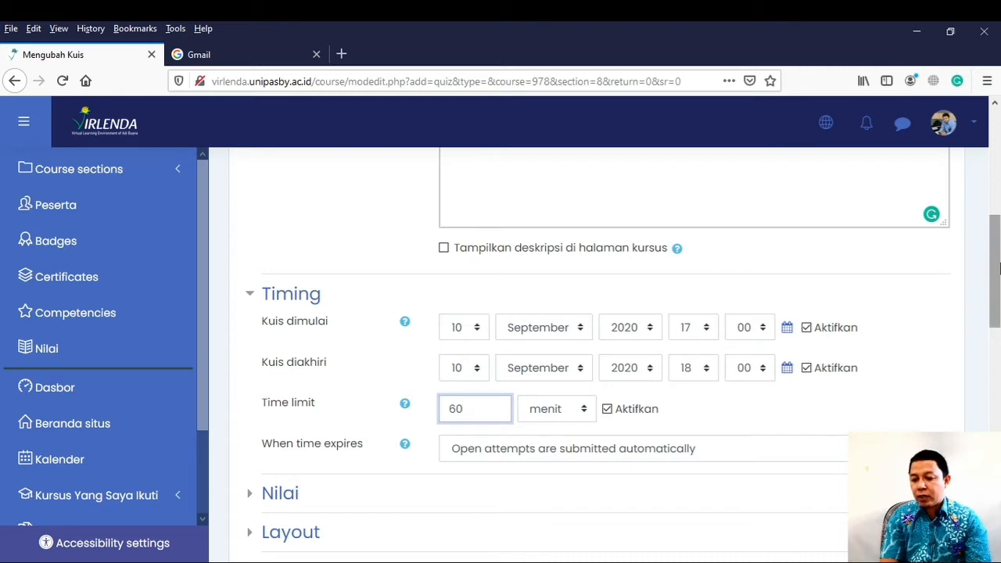
In the Nilai settings, set the passing grade to 7 and the number of allowed attempts to 1
{"action": "left_click_drag", "start_coordinate": [999, 268], "coordinate": [993, 309]}
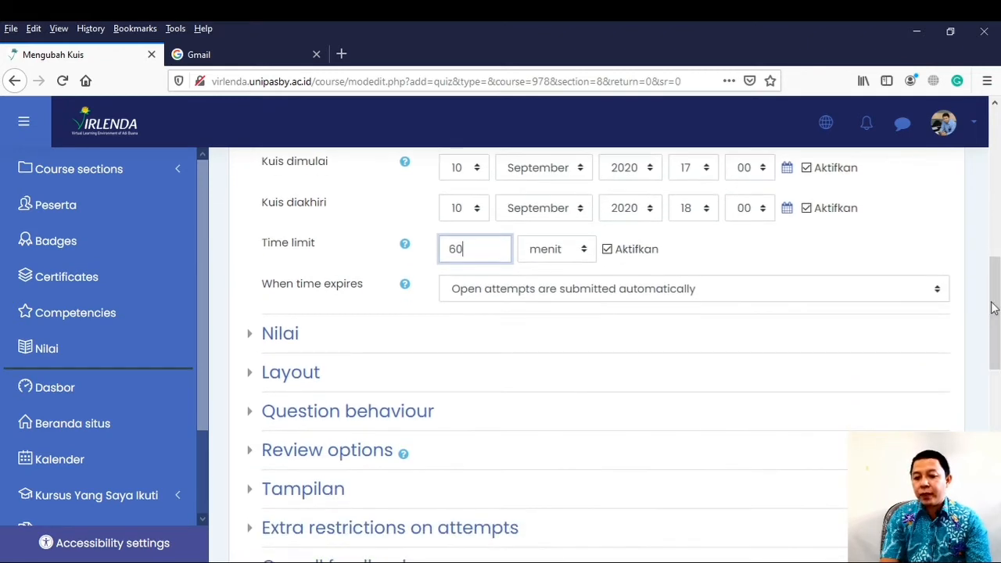
{"action": "left_click", "coordinate": [284, 344]}
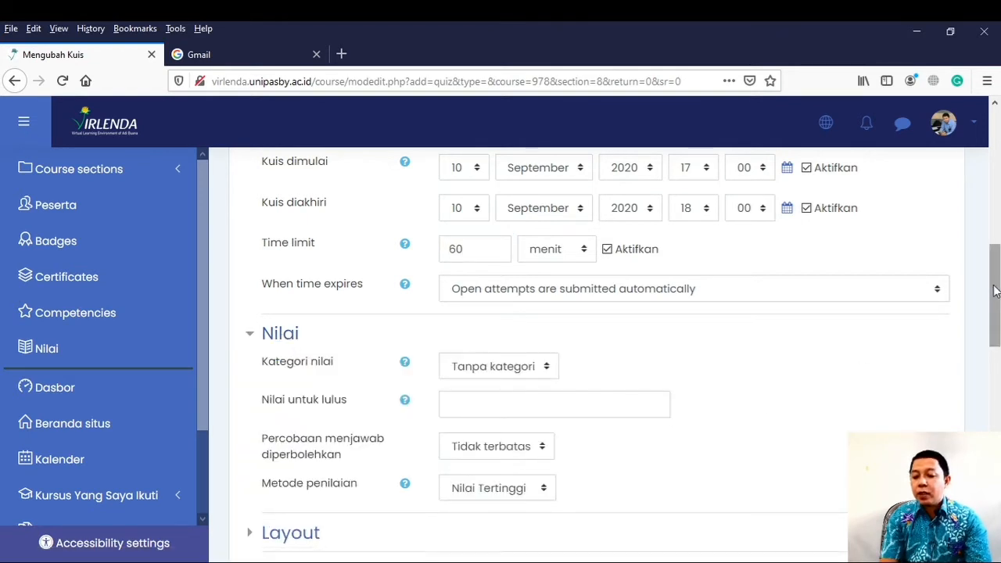
{"action": "left_click_drag", "start_coordinate": [996, 284], "coordinate": [995, 294]}
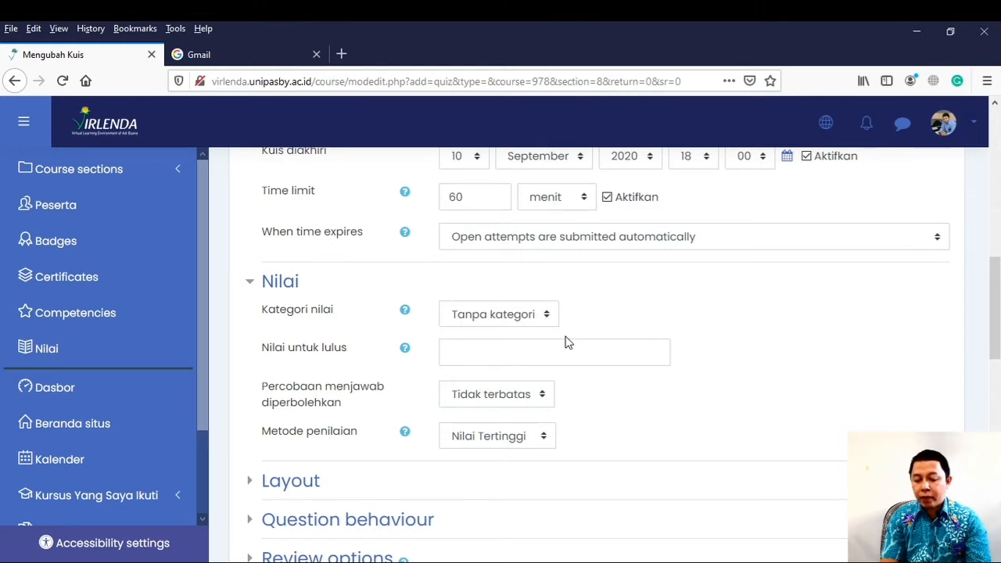
{"action": "left_click", "coordinate": [501, 352]}
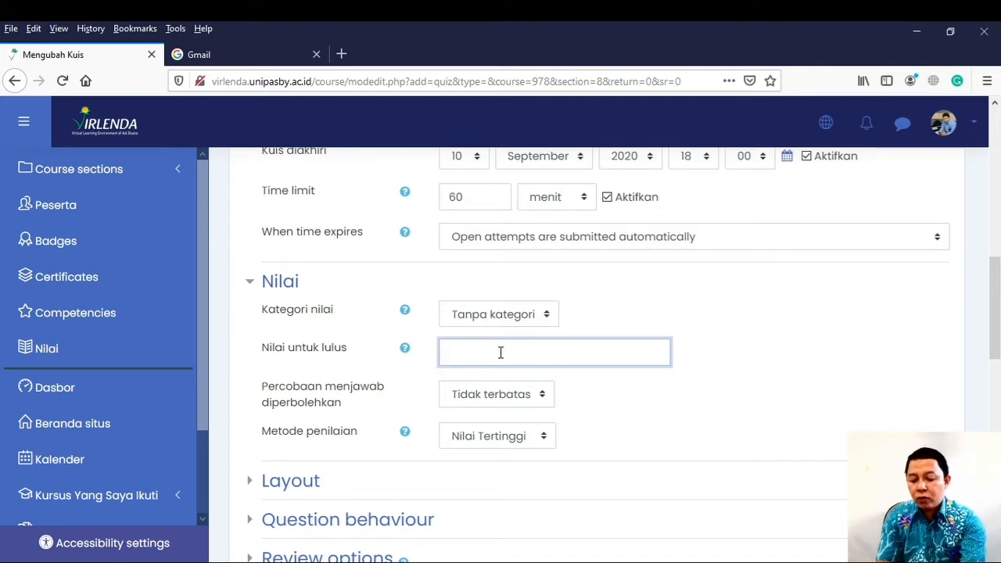
{"action": "type", "text": "7"}
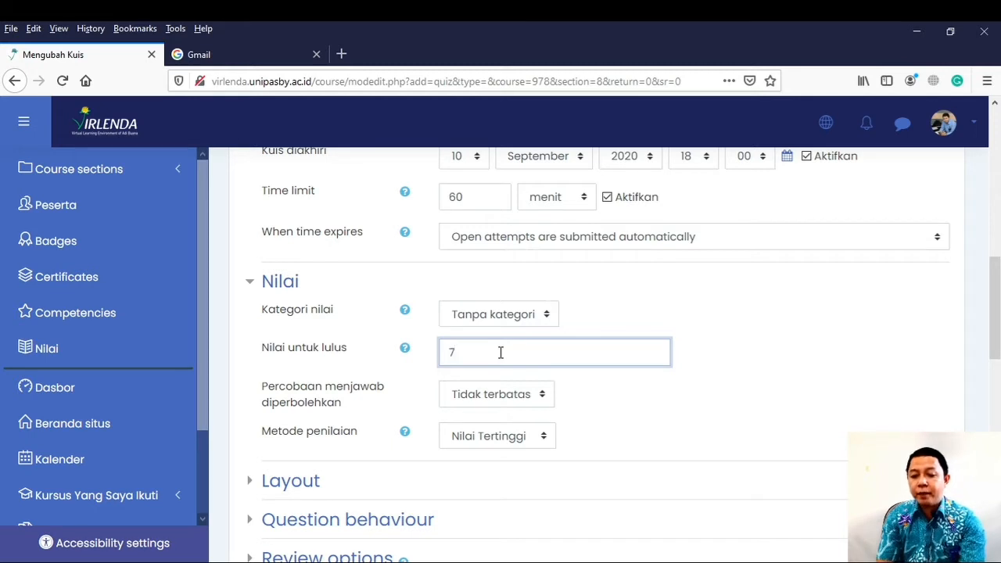
{"action": "left_click", "coordinate": [675, 425]}
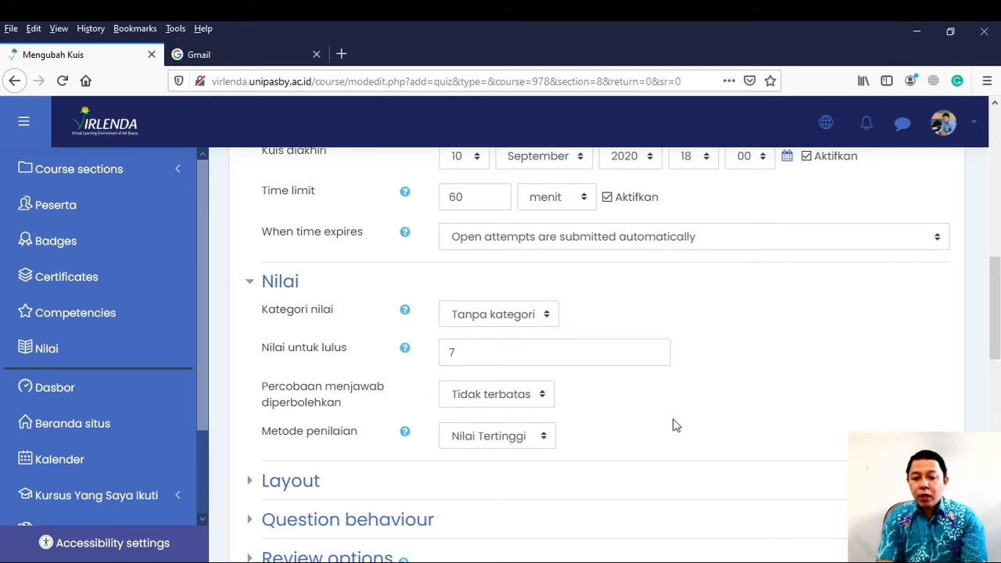
{"action": "left_click", "coordinate": [543, 397]}
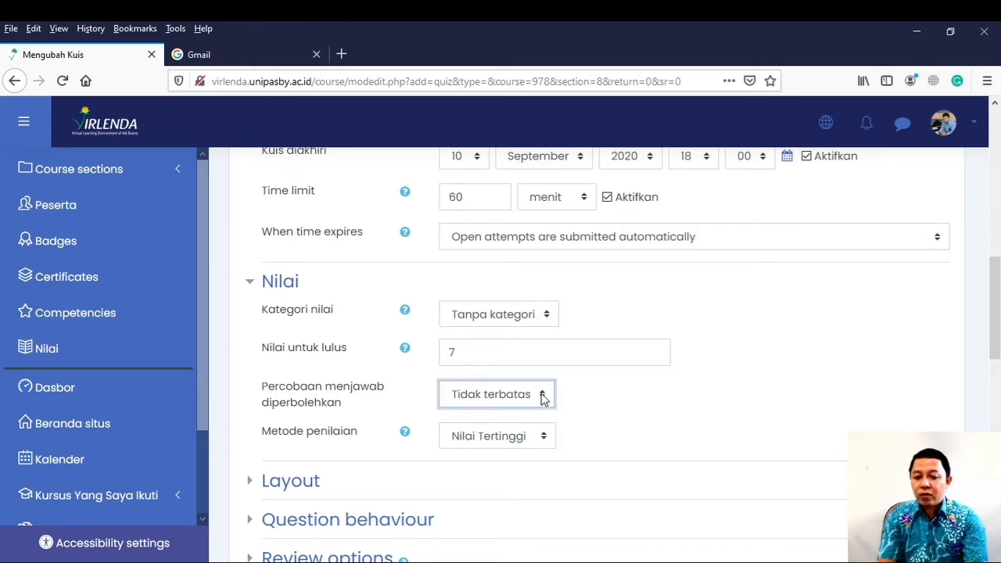
{"action": "left_click", "coordinate": [460, 198]}
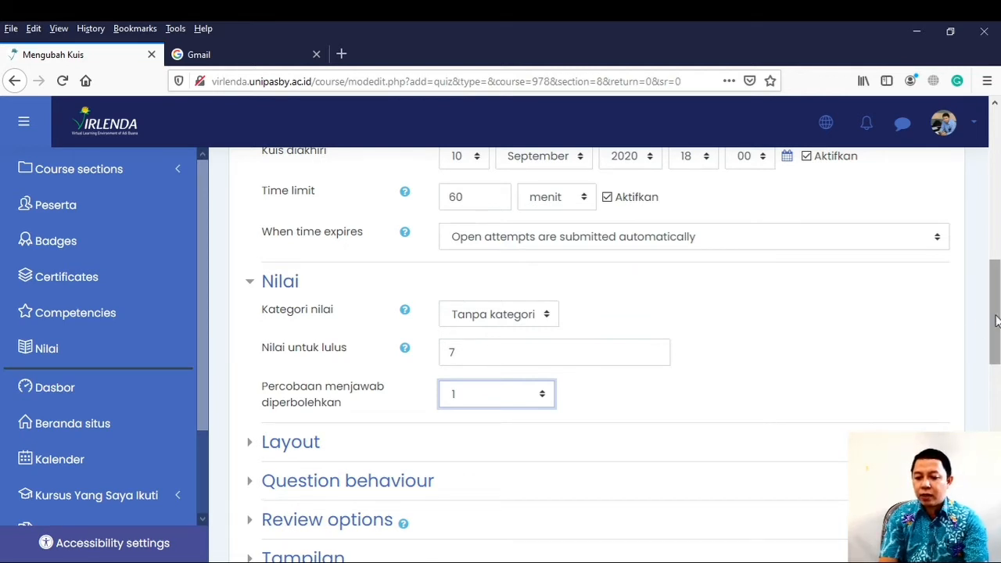
In the Layout settings, choose Every question as the New page option
{"action": "scroll", "coordinate": [545, 269], "scroll_direction": "down", "scroll_amount": 1}
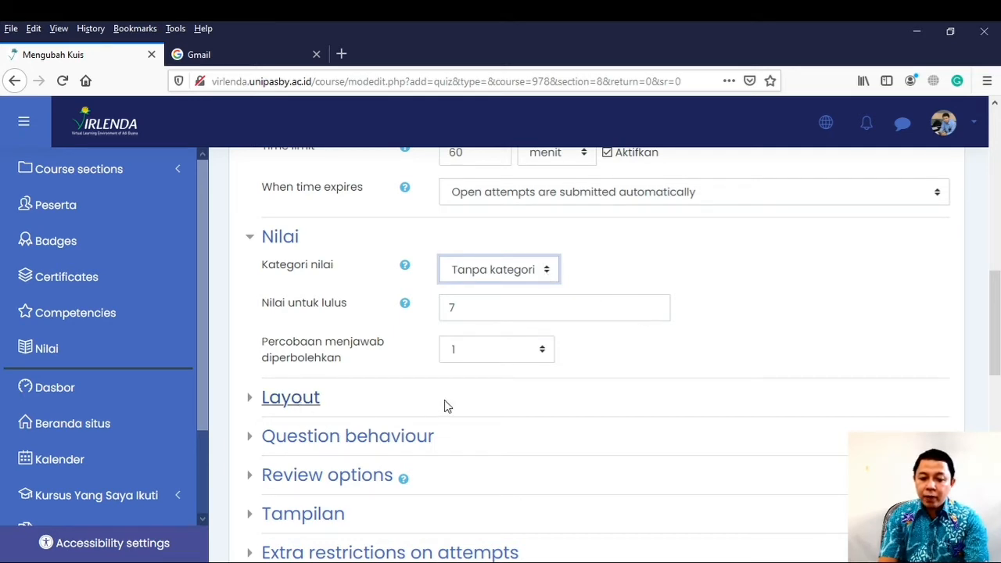
{"action": "left_click_drag", "start_coordinate": [995, 290], "coordinate": [996, 338]}
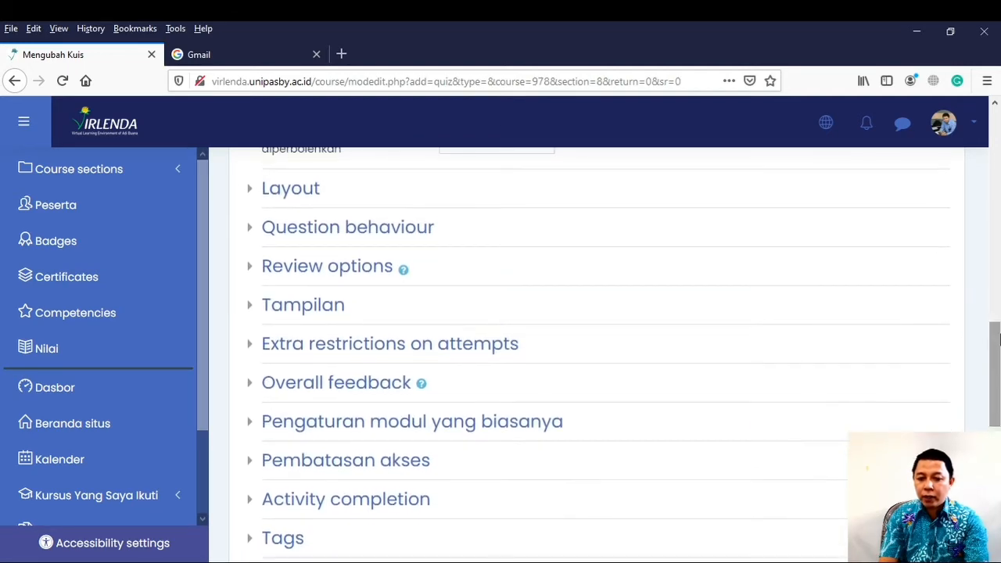
{"action": "left_click", "coordinate": [281, 197]}
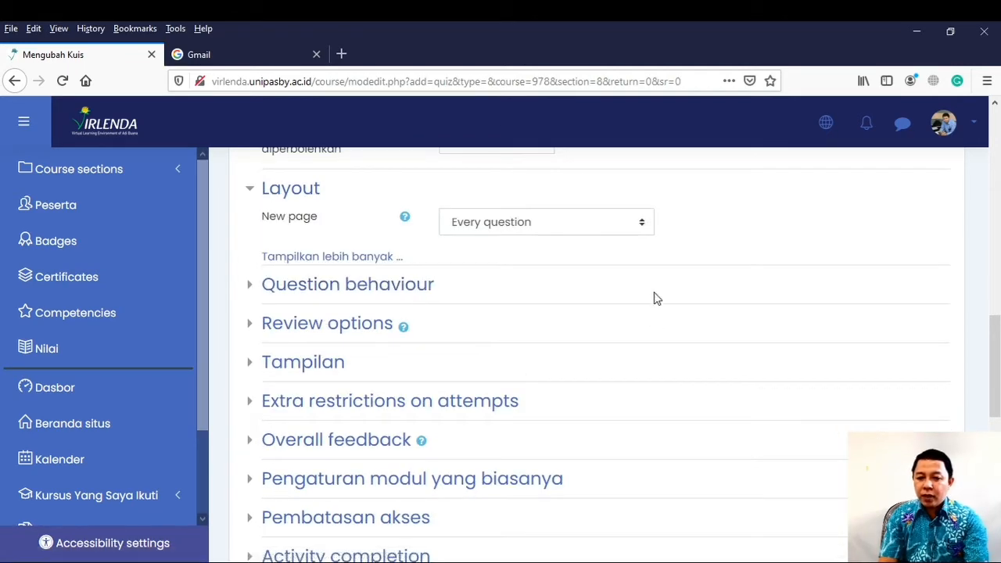
{"action": "left_click", "coordinate": [641, 225]}
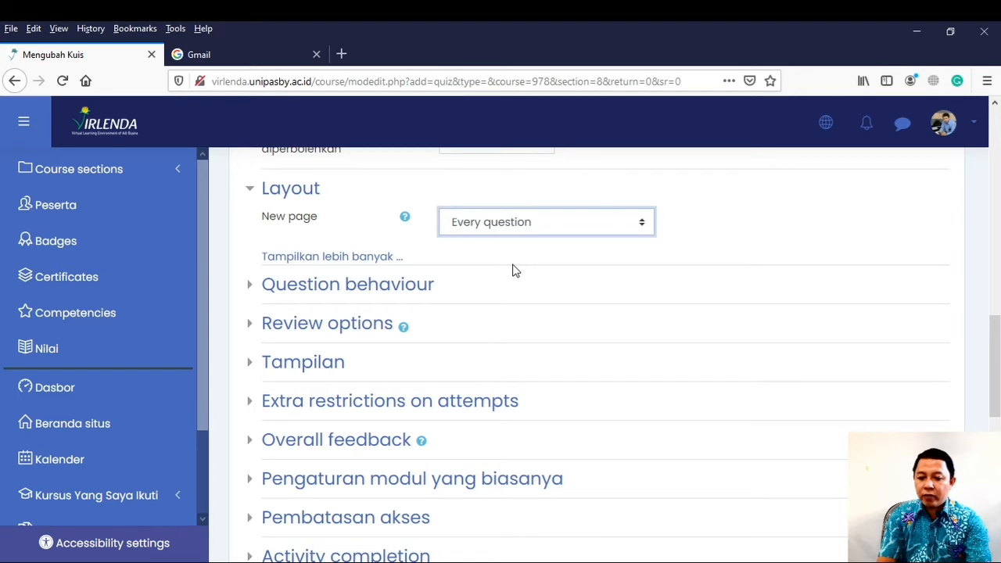
Examine the quiz's Question behaviour, Review options, Tampilan and Overall feedback settings
{"action": "left_click", "coordinate": [344, 286]}
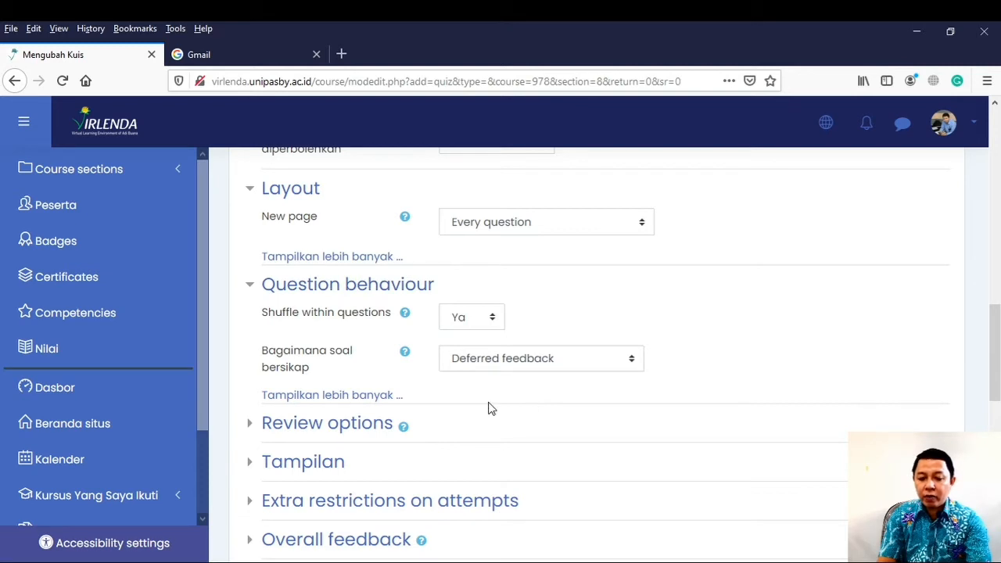
{"action": "left_click", "coordinate": [359, 438]}
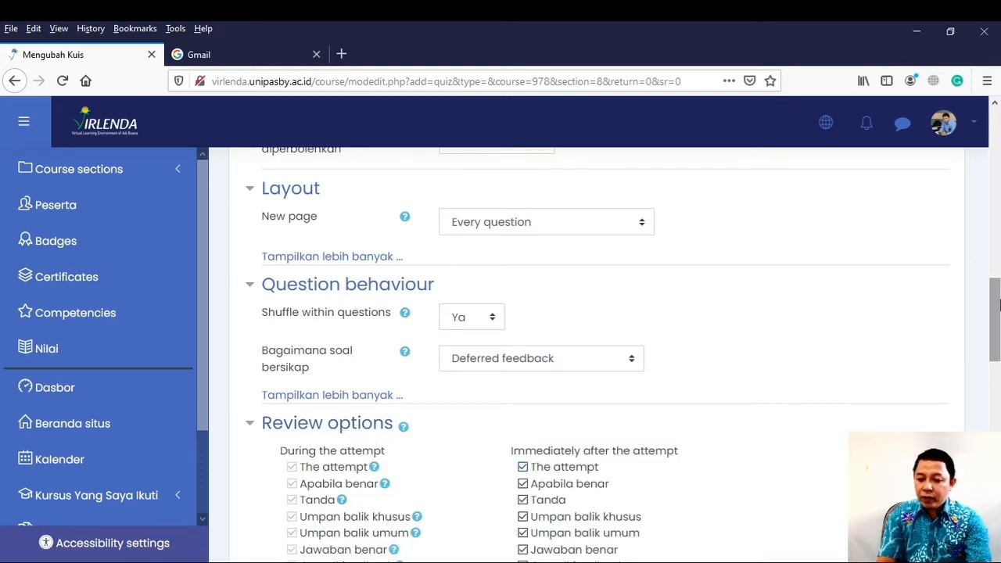
{"action": "left_click_drag", "start_coordinate": [998, 305], "coordinate": [998, 398]}
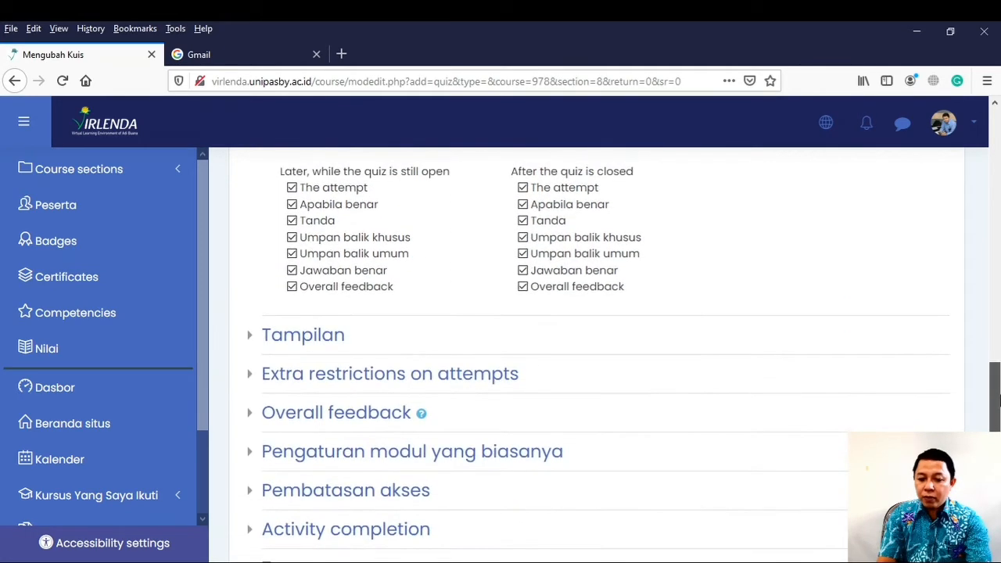
{"action": "left_click", "coordinate": [277, 336]}
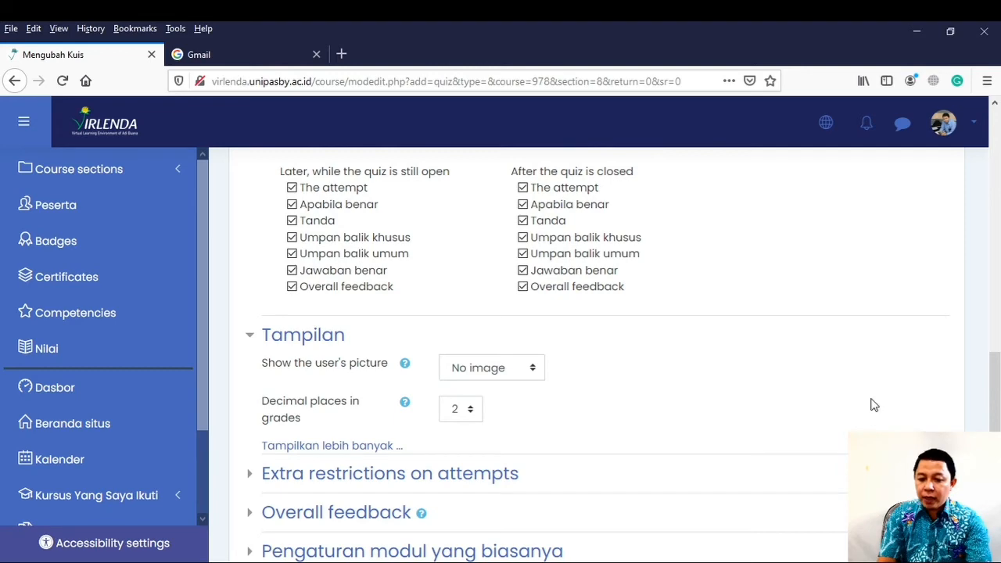
{"action": "left_click_drag", "start_coordinate": [991, 365], "coordinate": [994, 411]}
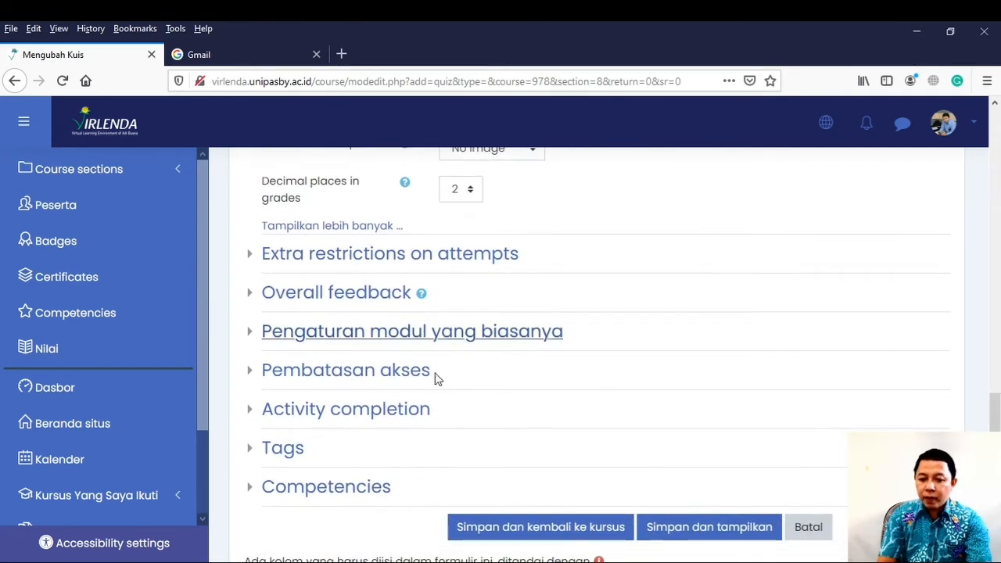
{"action": "left_click", "coordinate": [366, 305]}
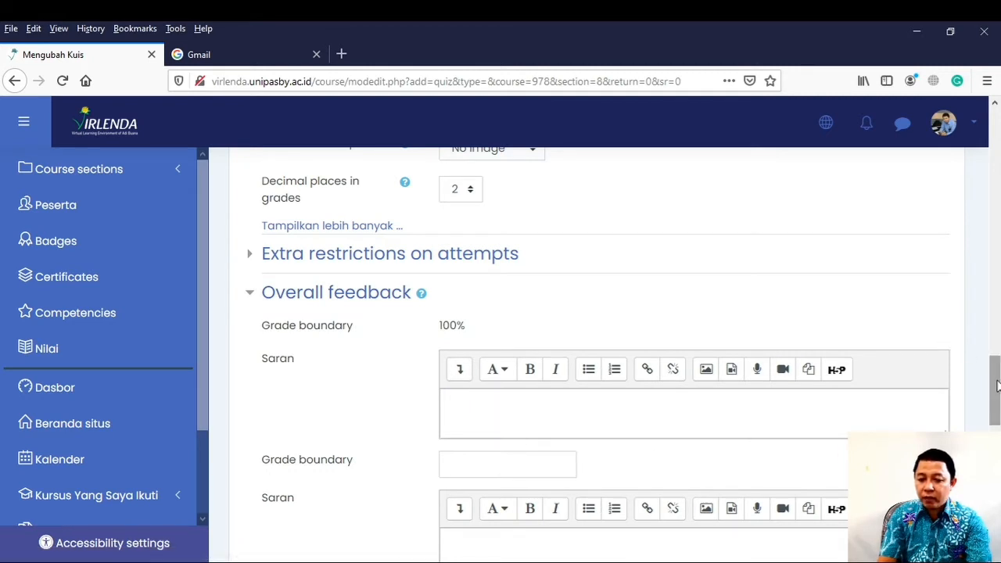
{"action": "mouse_move", "coordinate": [996, 385]}
{"action": "left_mouse_down"}
{"action": "mouse_move", "coordinate": [997, 411]}
{"action": "mouse_move", "coordinate": [997, 381]}
{"action": "left_mouse_up"}
{"action": "left_click_drag", "start_coordinate": [996, 400], "coordinate": [996, 419]}
{"action": "scroll", "coordinate": [686, 482], "scroll_direction": "down", "scroll_amount": 3}
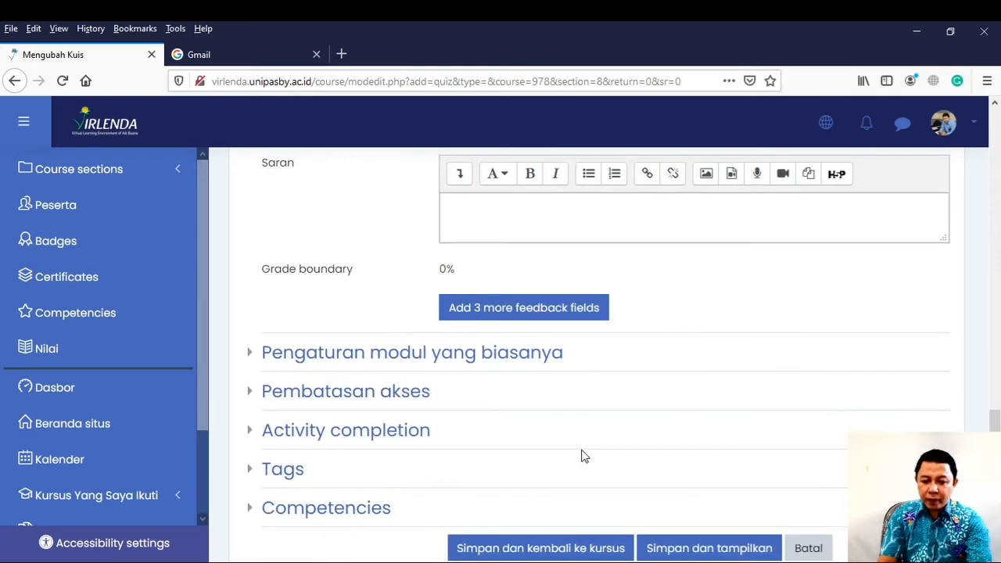
Examine the quiz's Pengaturan modul yang biasanya, Pembatasan akses and Activity completion settings
{"action": "left_click", "coordinate": [396, 368]}
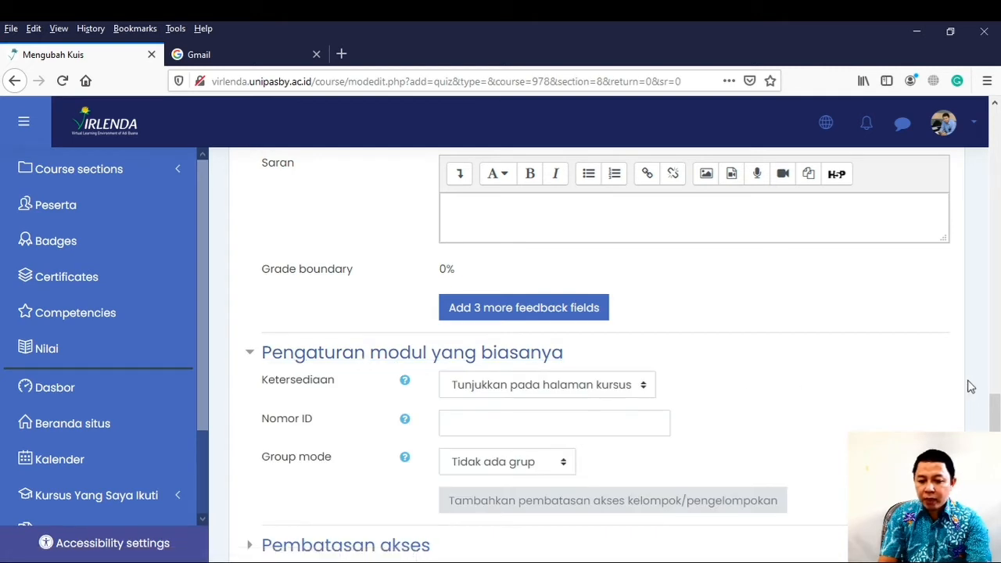
{"action": "scroll", "coordinate": [994, 410], "scroll_direction": "down", "scroll_amount": 2}
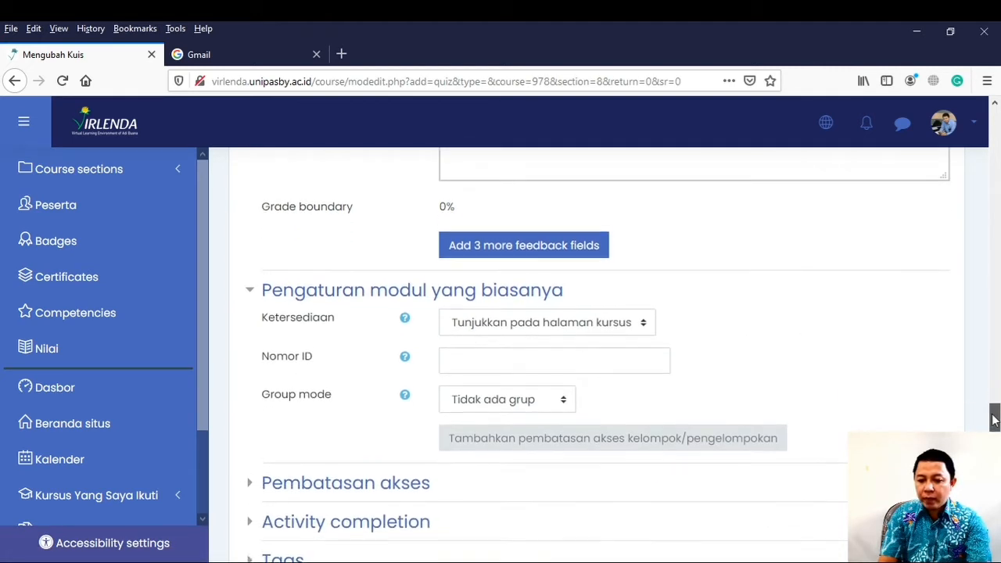
{"action": "left_click", "coordinate": [474, 335]}
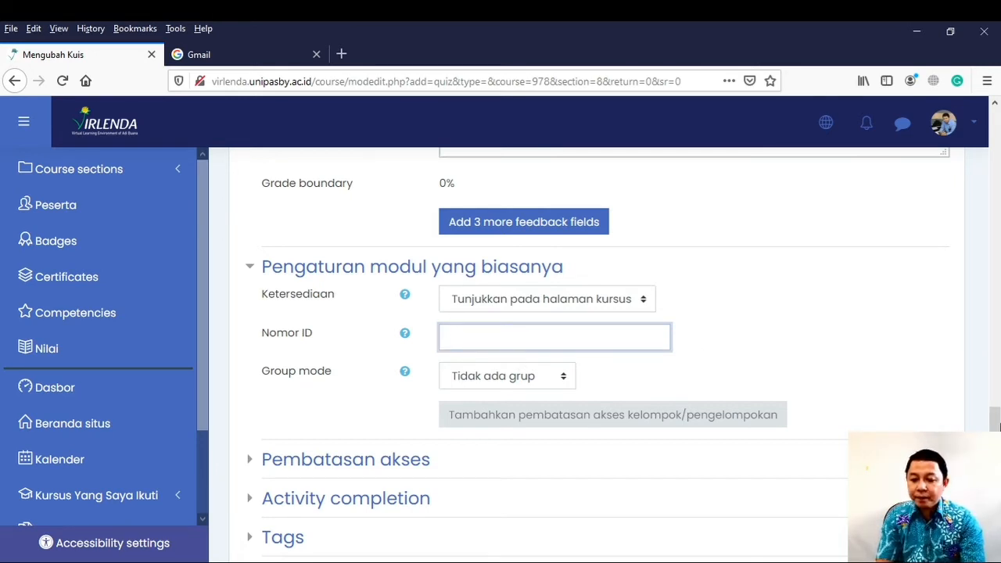
{"action": "scroll", "coordinate": [994, 422], "scroll_direction": "down", "scroll_amount": 5}
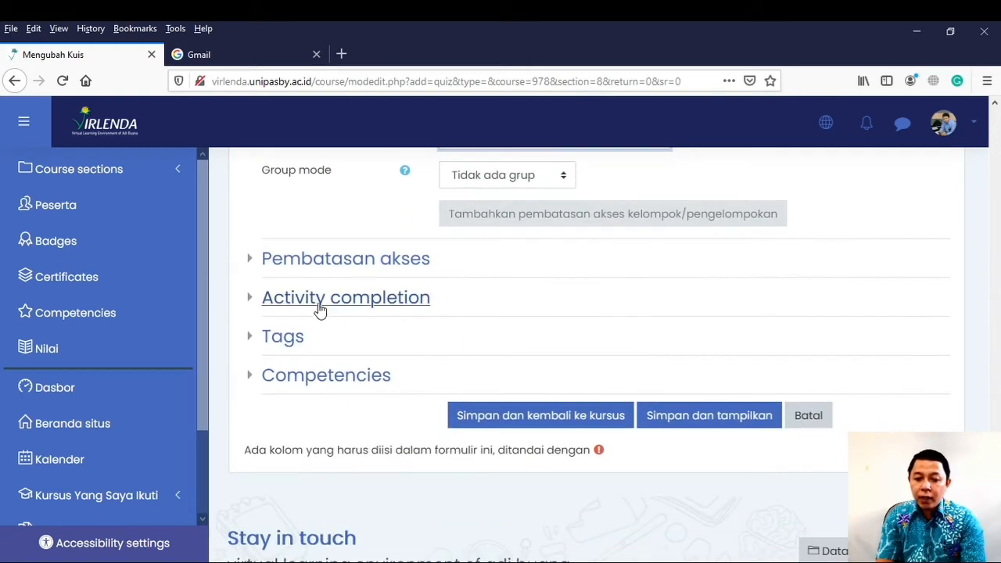
{"action": "left_click", "coordinate": [329, 266]}
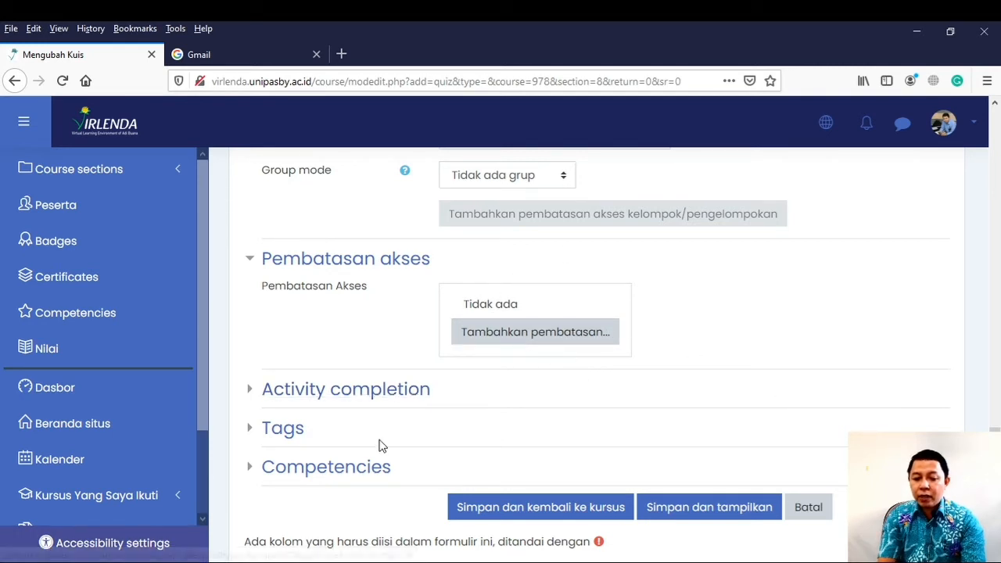
{"action": "left_click", "coordinate": [347, 391]}
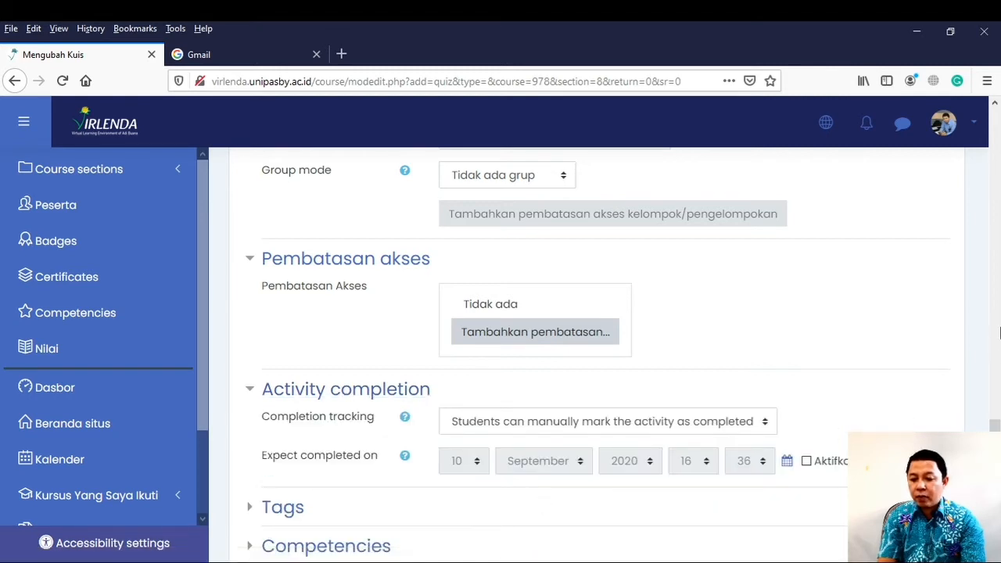
{"action": "scroll", "coordinate": [986, 428], "scroll_direction": "down", "scroll_amount": 2}
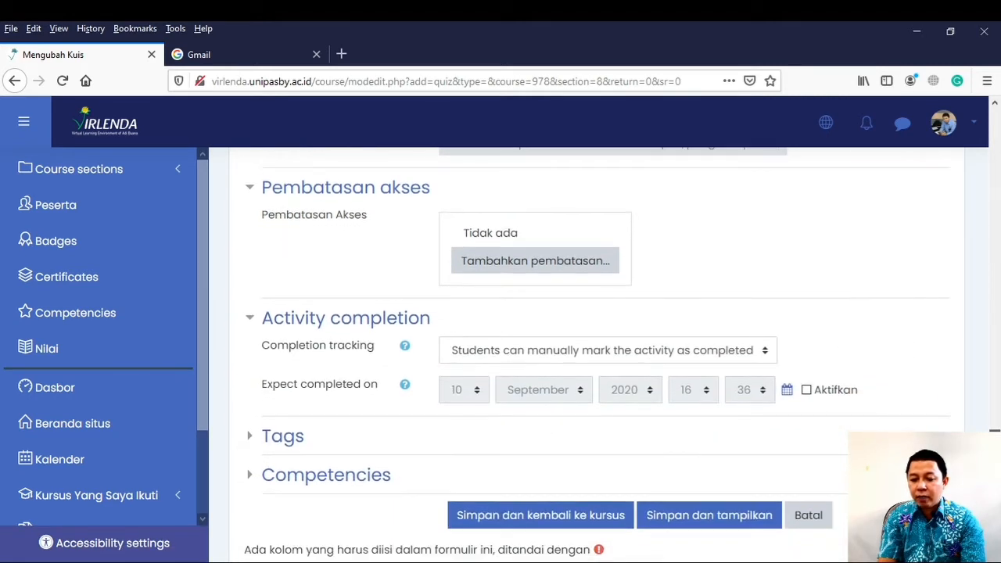
{"action": "scroll", "coordinate": [536, 469], "scroll_direction": "down", "scroll_amount": 3}
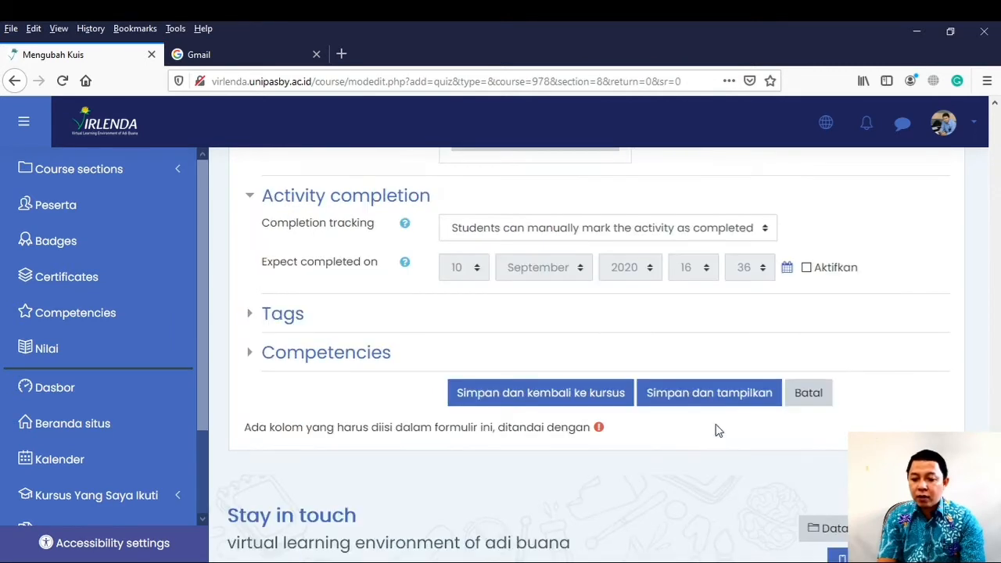
Save the quiz settings, display the quiz and check its attempt limit, schedule and time limit
{"action": "left_click", "coordinate": [707, 399]}
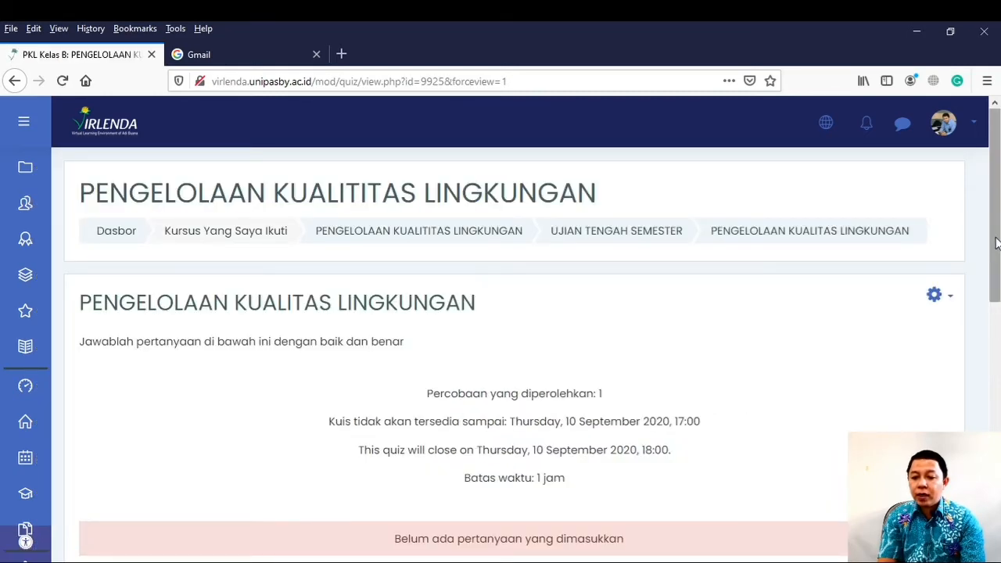
{"action": "left_click_drag", "start_coordinate": [995, 244], "coordinate": [995, 293]}
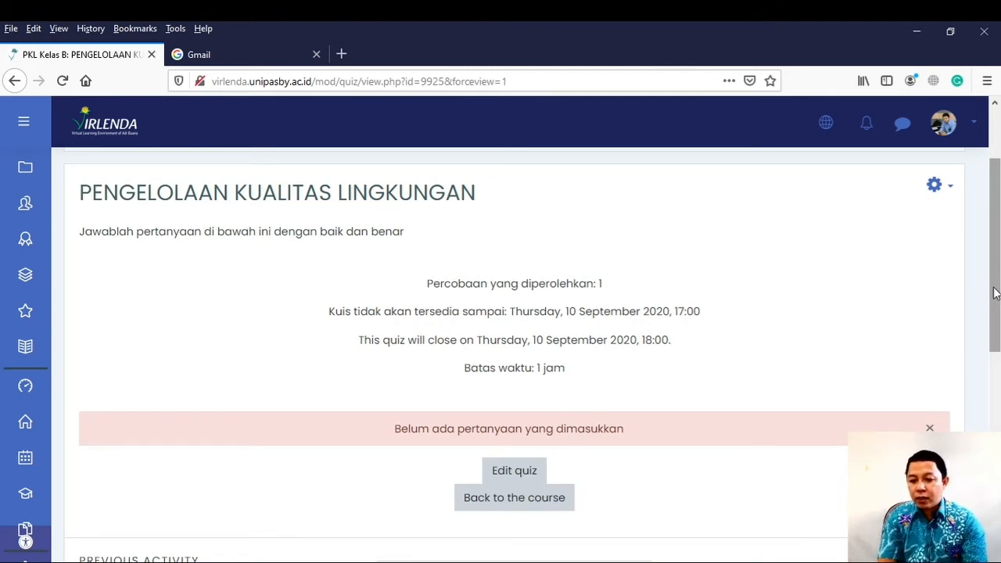
{"action": "left_click_drag", "start_coordinate": [995, 292], "coordinate": [995, 369]}
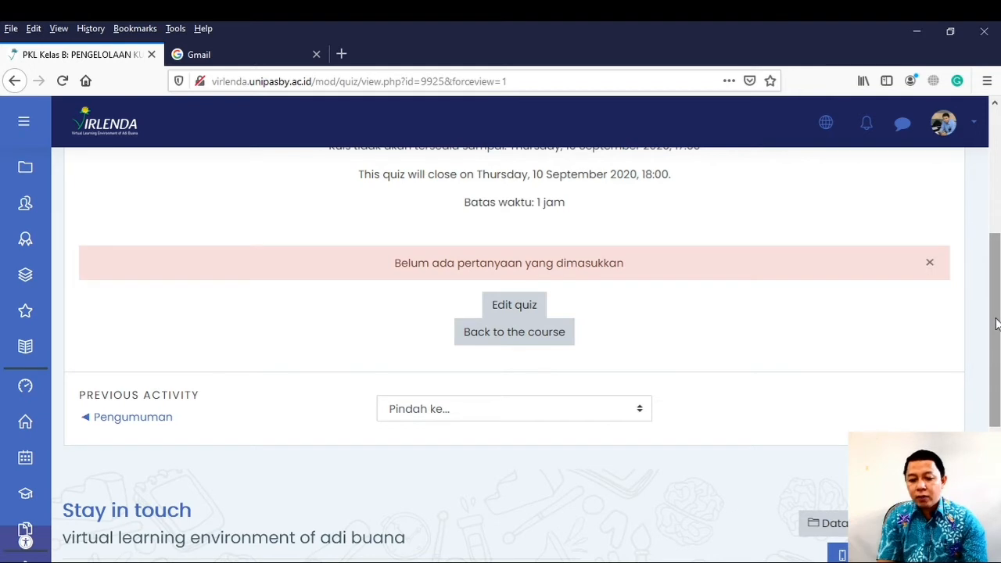
{"action": "scroll", "coordinate": [995, 324], "scroll_direction": "down", "scroll_amount": 1}
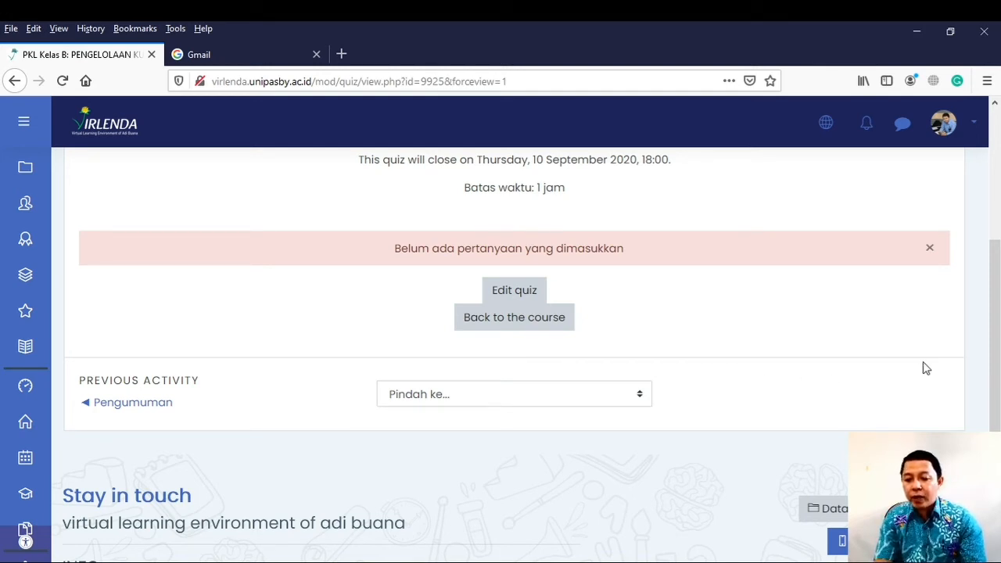
{"action": "left_click_drag", "start_coordinate": [995, 358], "coordinate": [995, 366]}
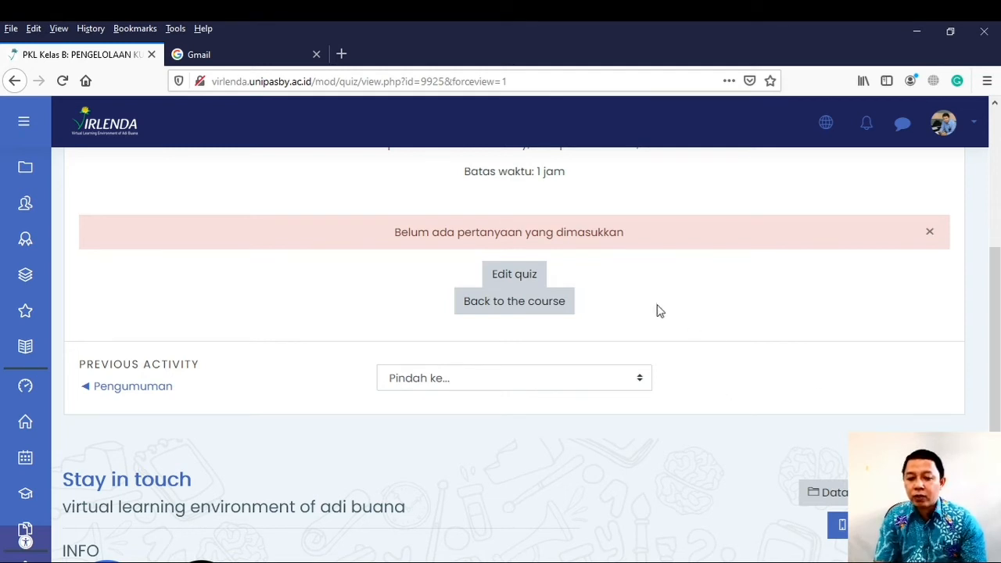
Open the quiz for editing its questions
{"action": "left_click", "coordinate": [524, 285]}
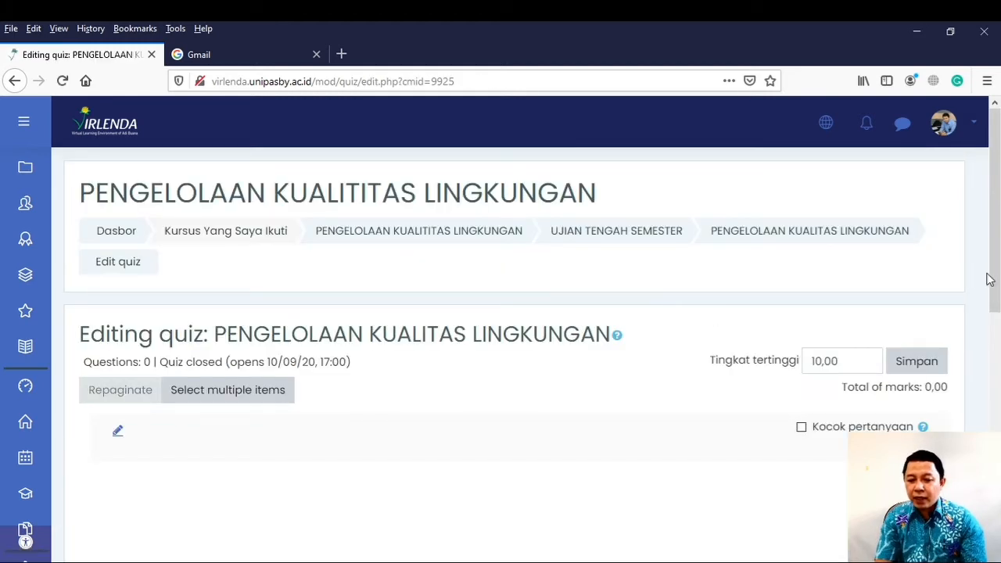
{"action": "scroll", "coordinate": [998, 254], "scroll_direction": "down", "scroll_amount": 1}
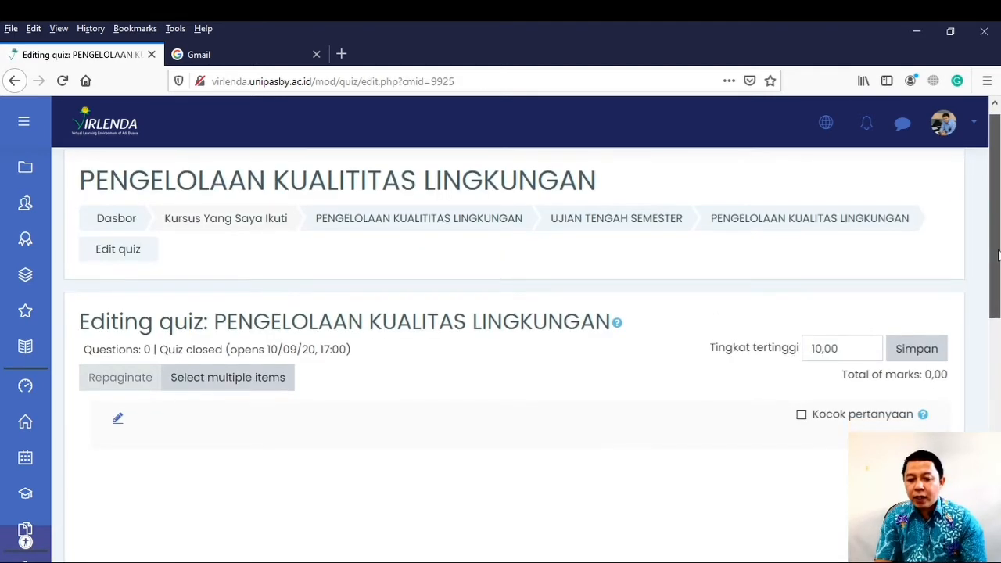
{"action": "left_click_drag", "start_coordinate": [998, 254], "coordinate": [998, 312]}
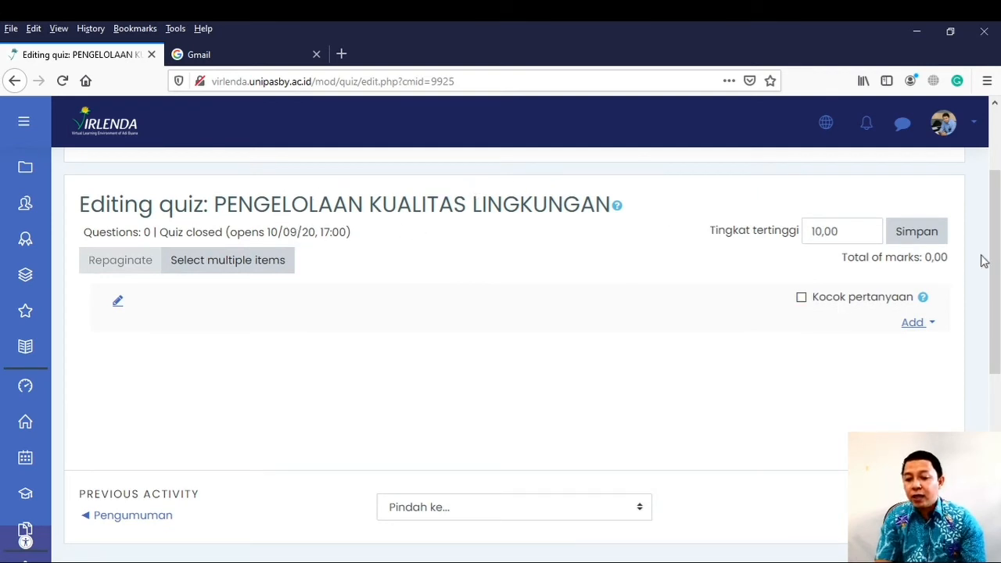
{"action": "mouse_move", "coordinate": [993, 258]}
{"action": "left_mouse_down"}
{"action": "mouse_move", "coordinate": [998, 356]}
{"action": "mouse_move", "coordinate": [995, 256]}
{"action": "left_mouse_up"}
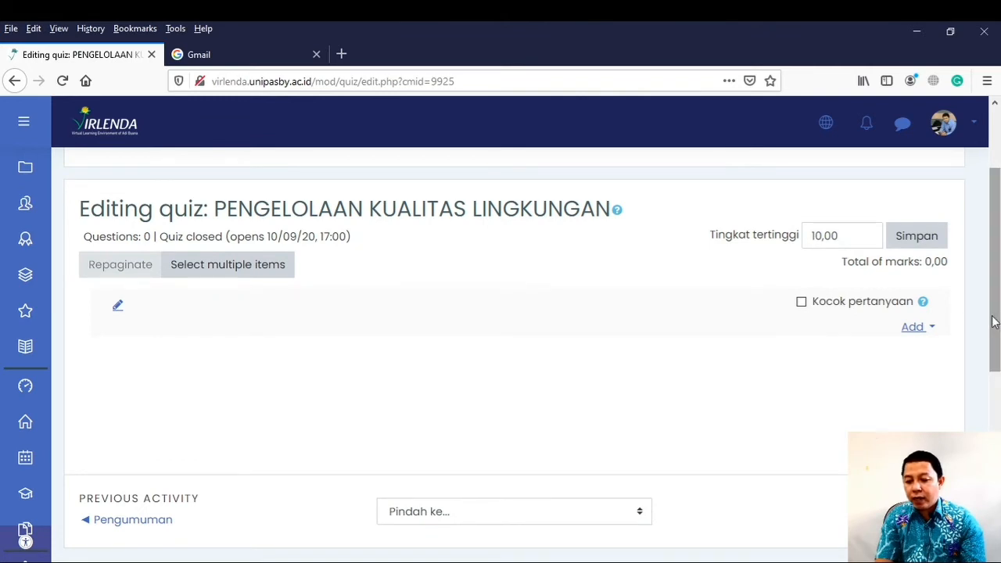
{"action": "left_click_drag", "start_coordinate": [994, 320], "coordinate": [996, 334]}
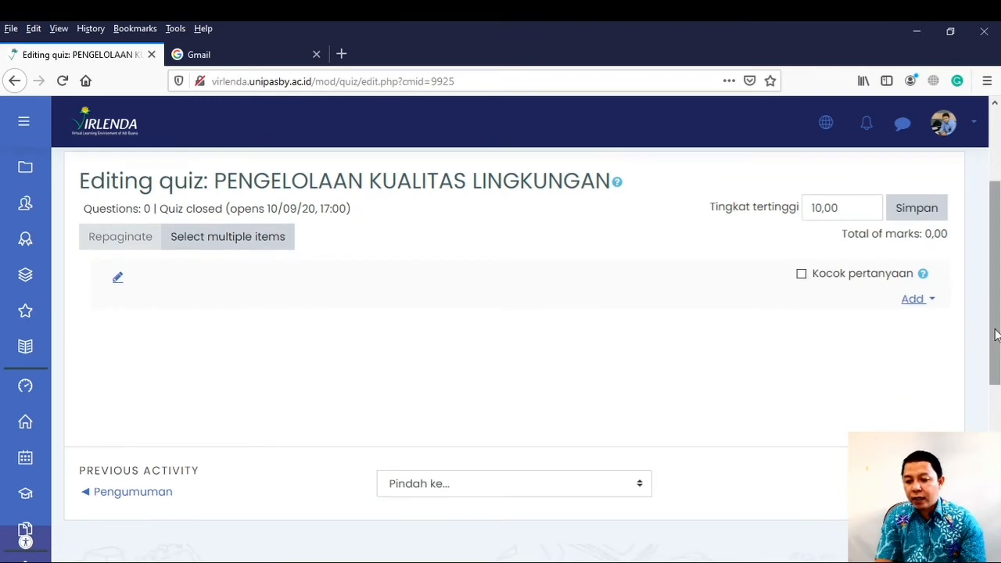
Add a new question of the Essay type to the quiz
{"action": "left_click", "coordinate": [934, 304]}
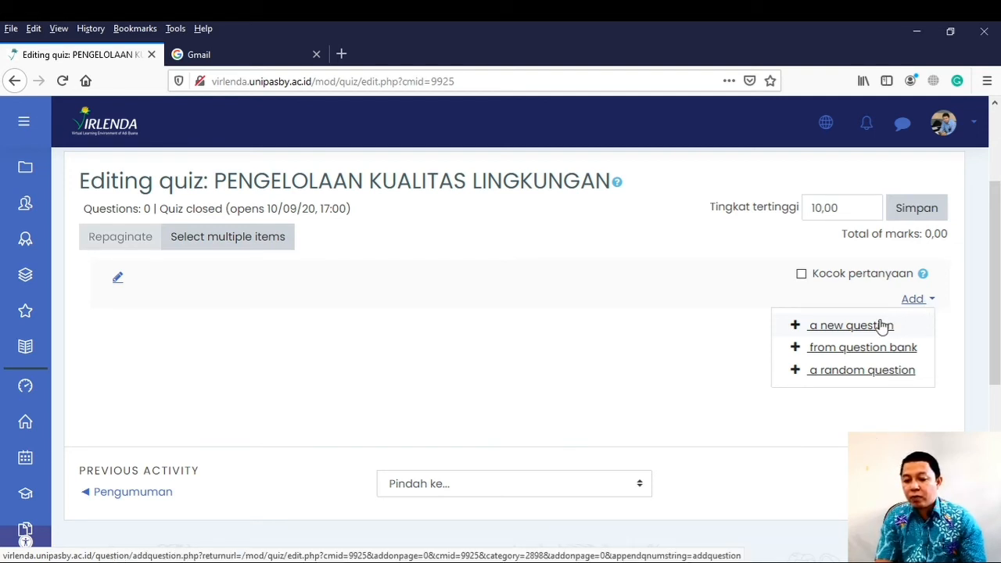
{"action": "left_click", "coordinate": [857, 332]}
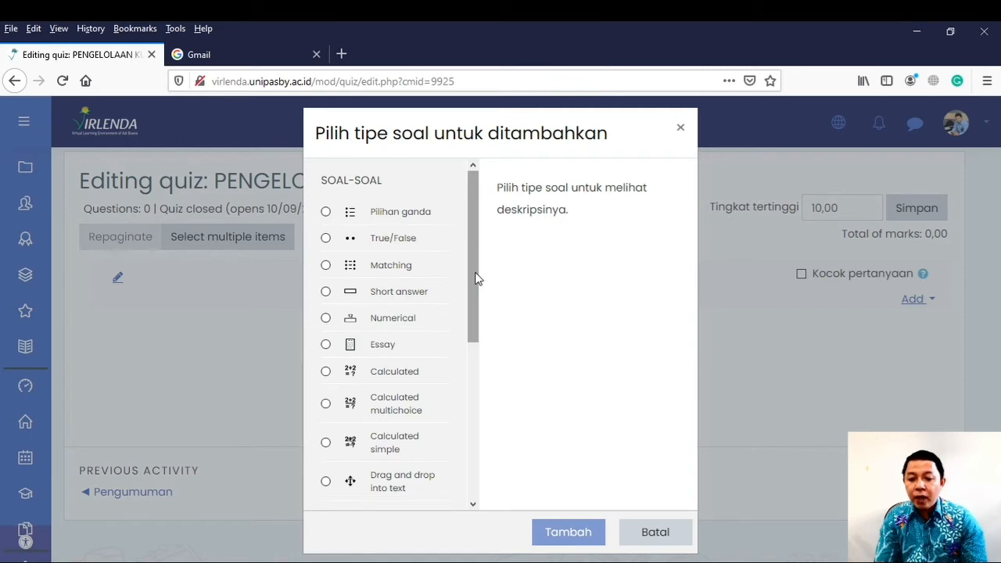
{"action": "left_click_drag", "start_coordinate": [475, 279], "coordinate": [469, 168]}
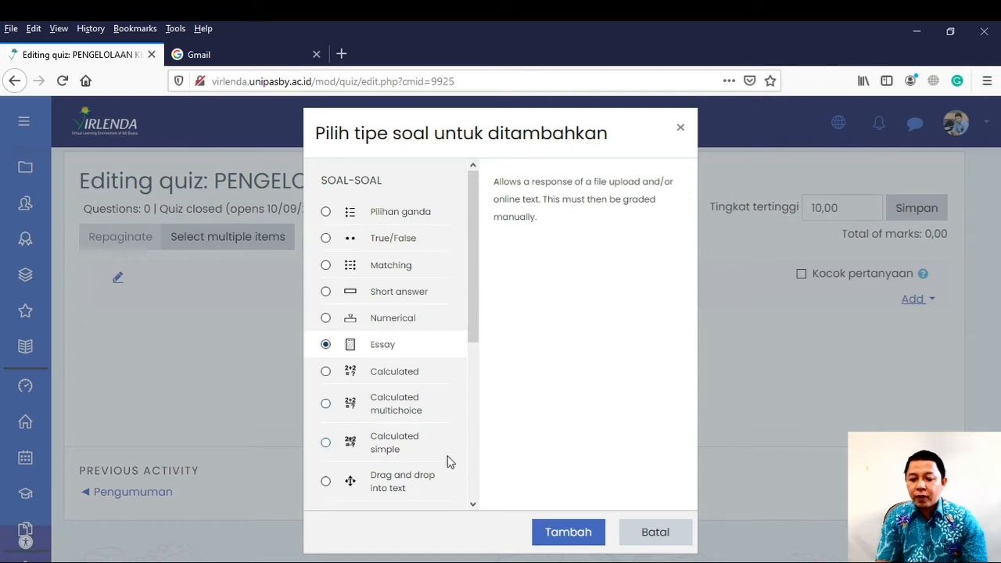
{"action": "left_click", "coordinate": [569, 539]}
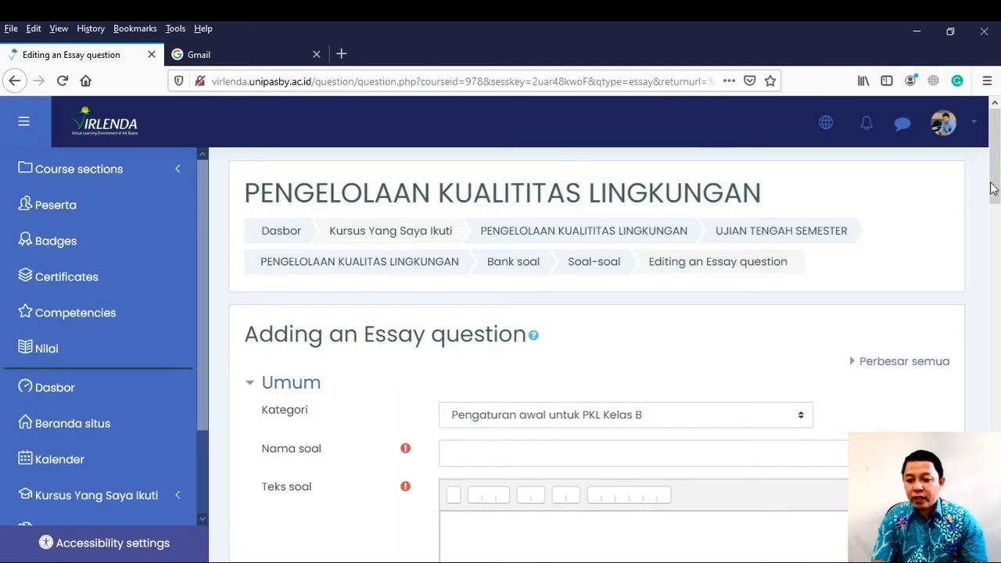
Name the essay question "Soal 1" in the Nama soal field
{"action": "left_click_drag", "start_coordinate": [991, 188], "coordinate": [997, 207]}
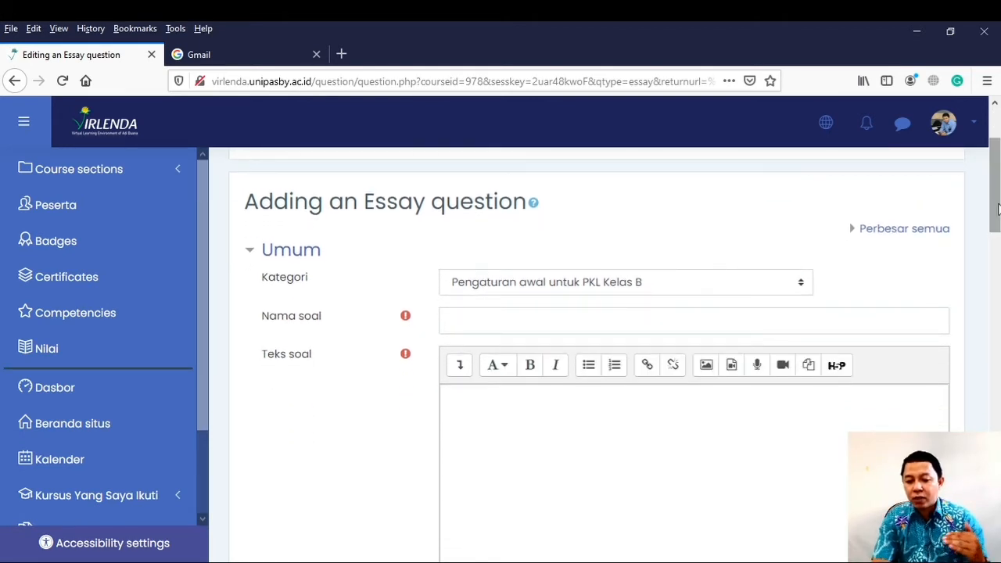
{"action": "left_click", "coordinate": [476, 327]}
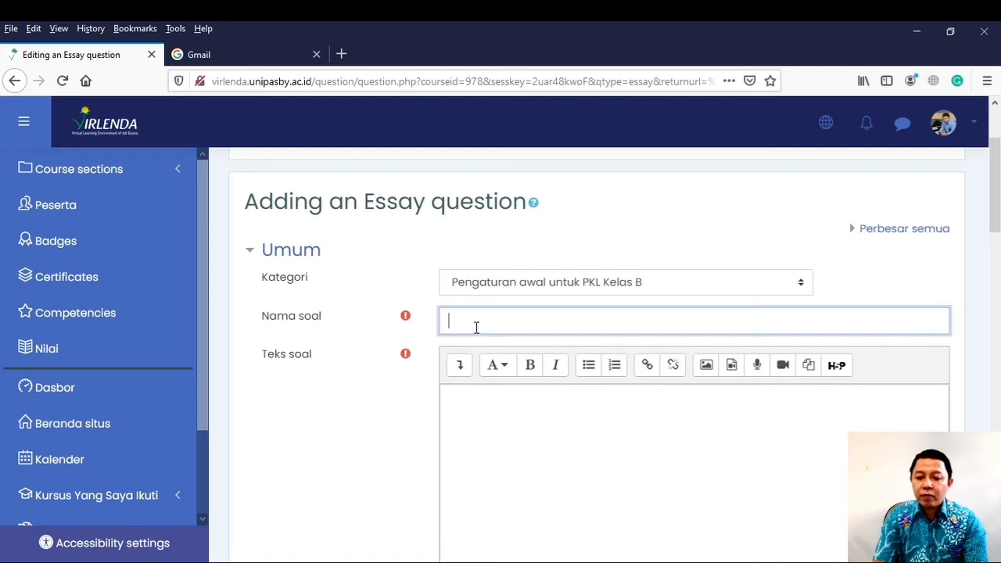
{"action": "type", "text": "S"}
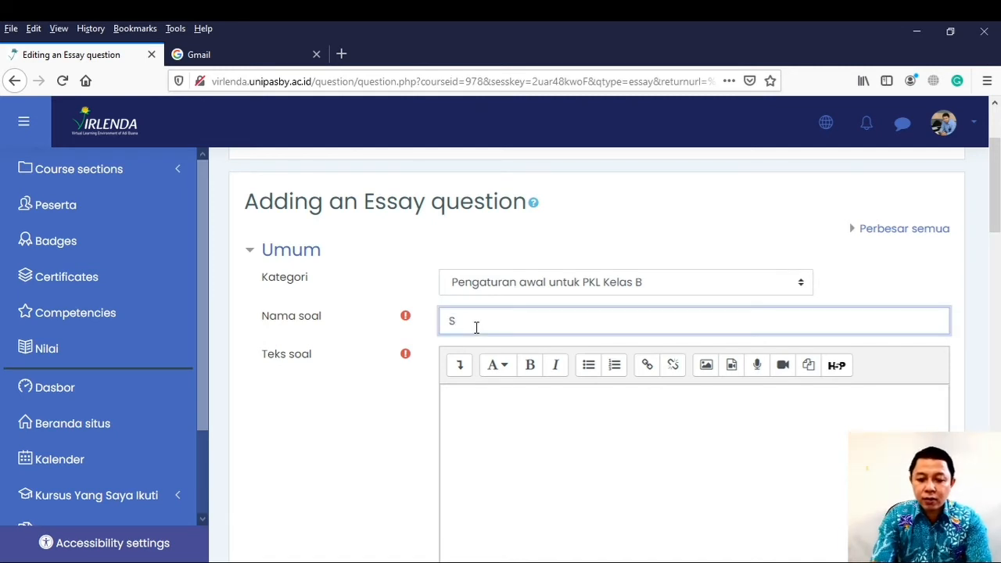
{"action": "type", "text": "oal 1"}
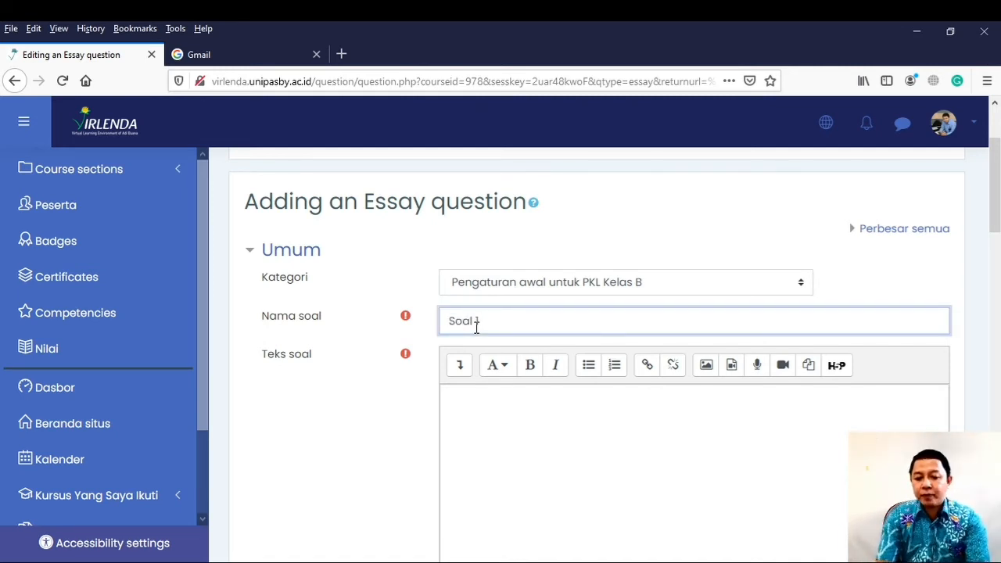
Enter "Dimanakah anda bekerja saat ini" as the question text of the essay question
{"action": "left_click", "coordinate": [495, 412]}
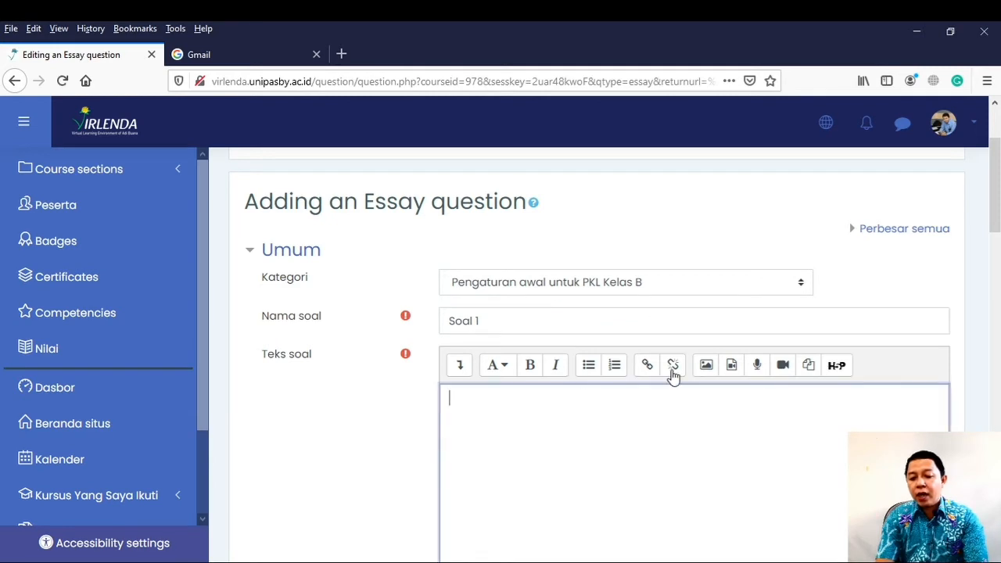
{"action": "left_click_drag", "start_coordinate": [994, 205], "coordinate": [996, 224]}
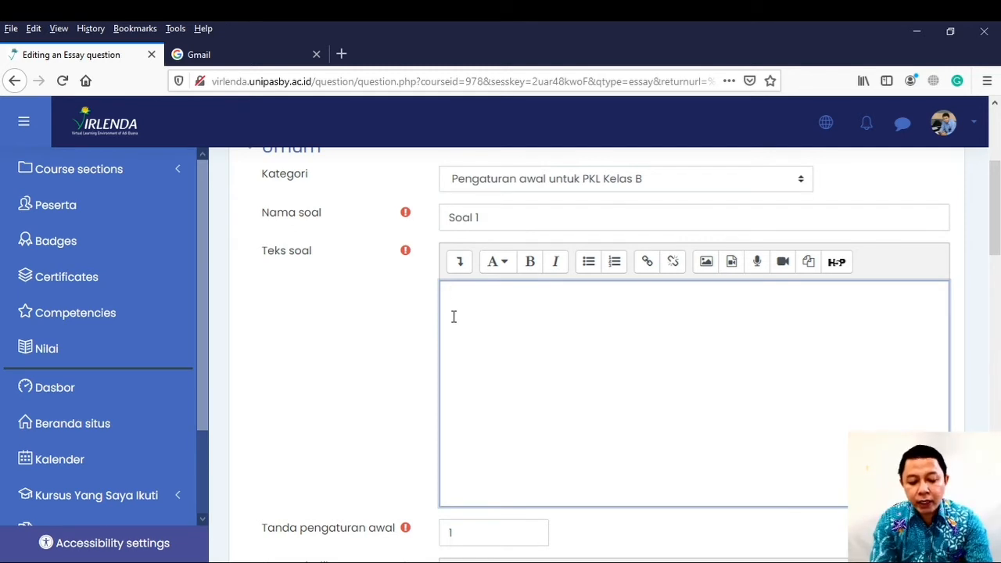
{"action": "type", "text": "Dia"}
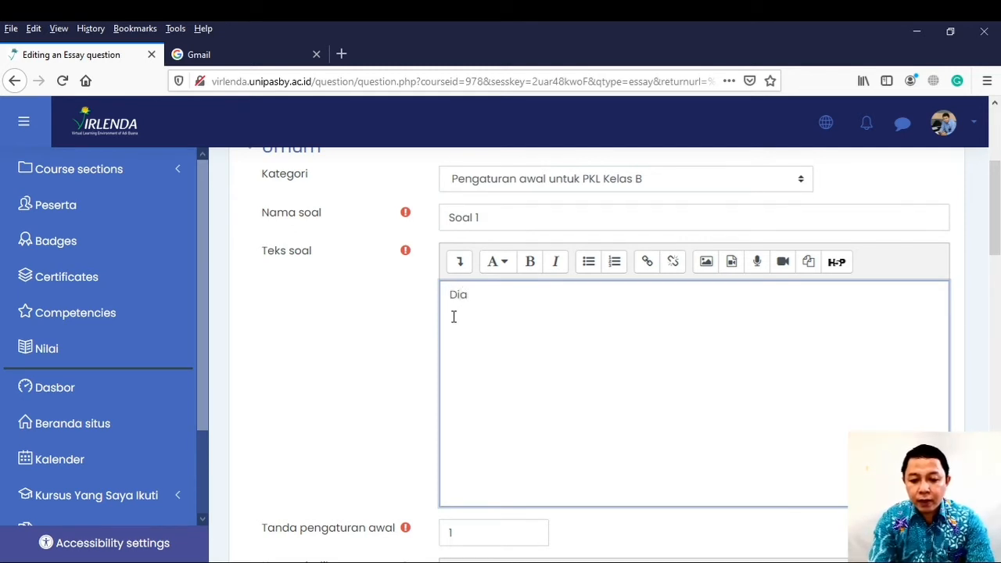
{"action": "key", "text": "BackSpace"}
{"action": "type", "text": "man"}
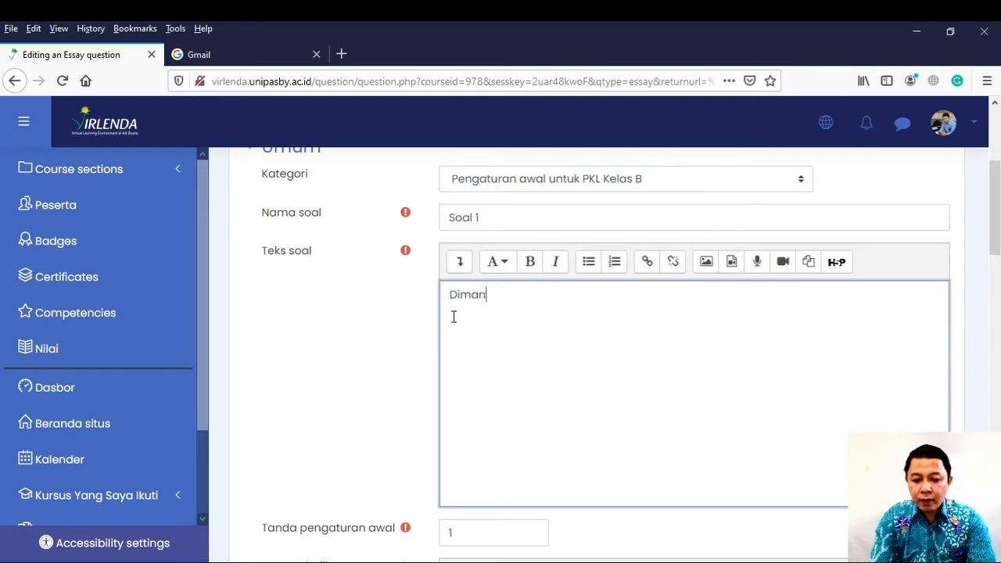
{"action": "type", "text": "akah a"}
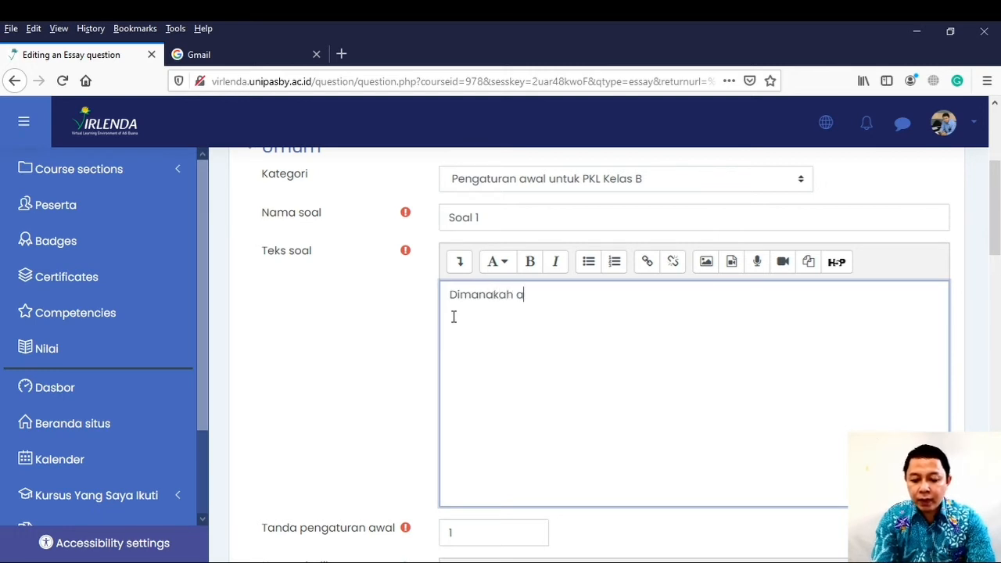
{"action": "type", "text": "nda bekerj"}
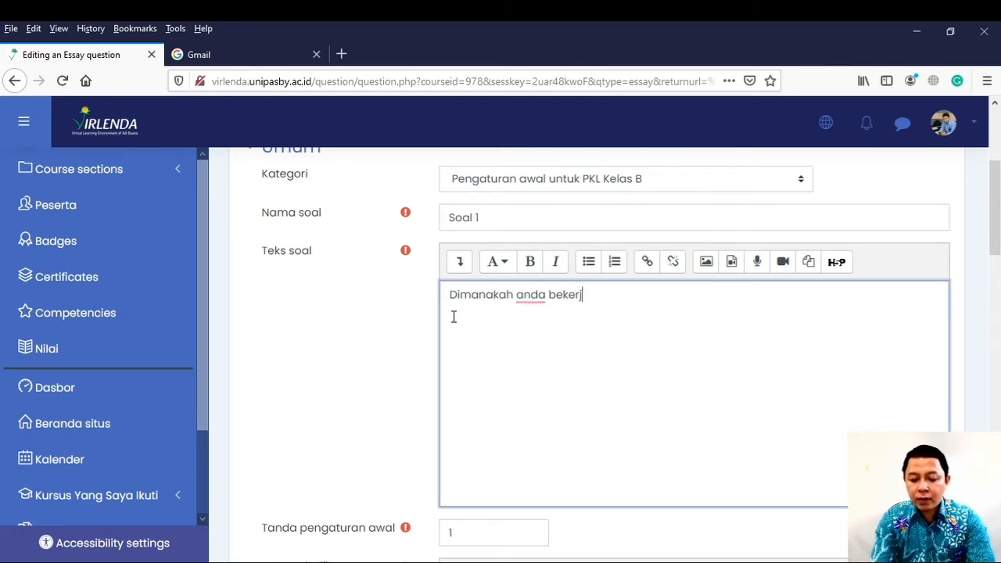
{"action": "type", "text": "a saat ini"}
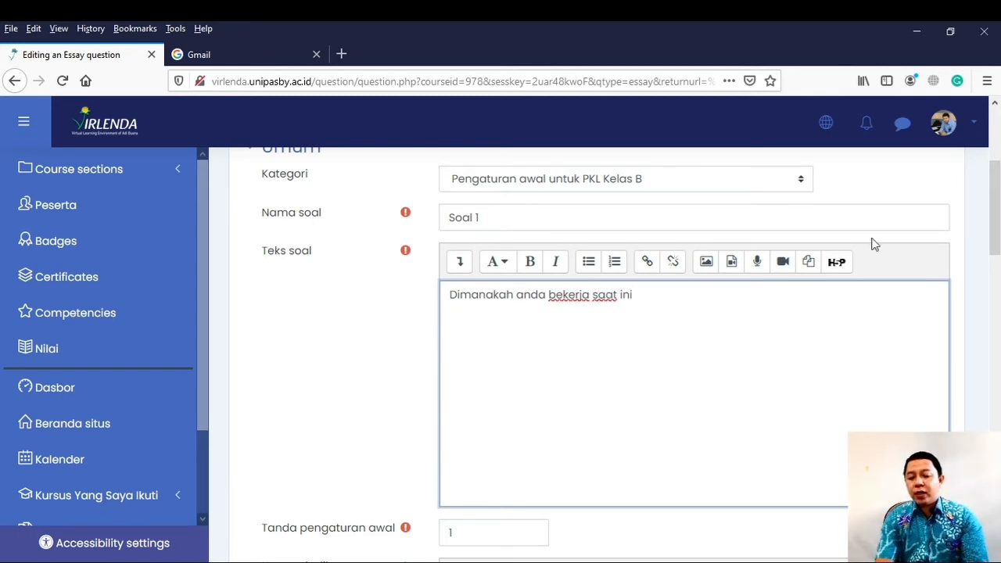
Review the essay question's feedback, ID number and response options, leave them at their defaults, and save the question
{"action": "left_click_drag", "start_coordinate": [994, 195], "coordinate": [996, 224]}
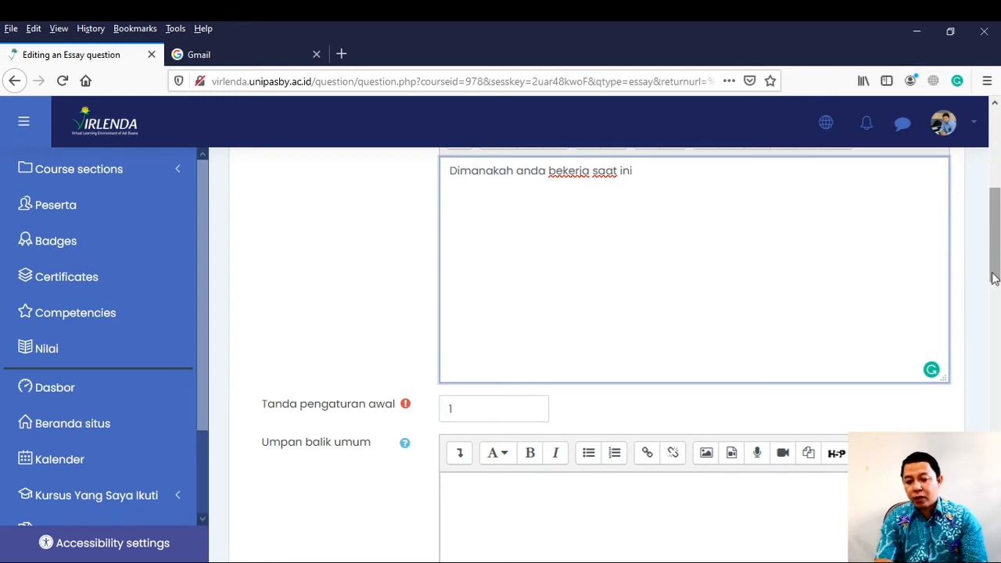
{"action": "left_click_drag", "start_coordinate": [993, 279], "coordinate": [996, 318]}
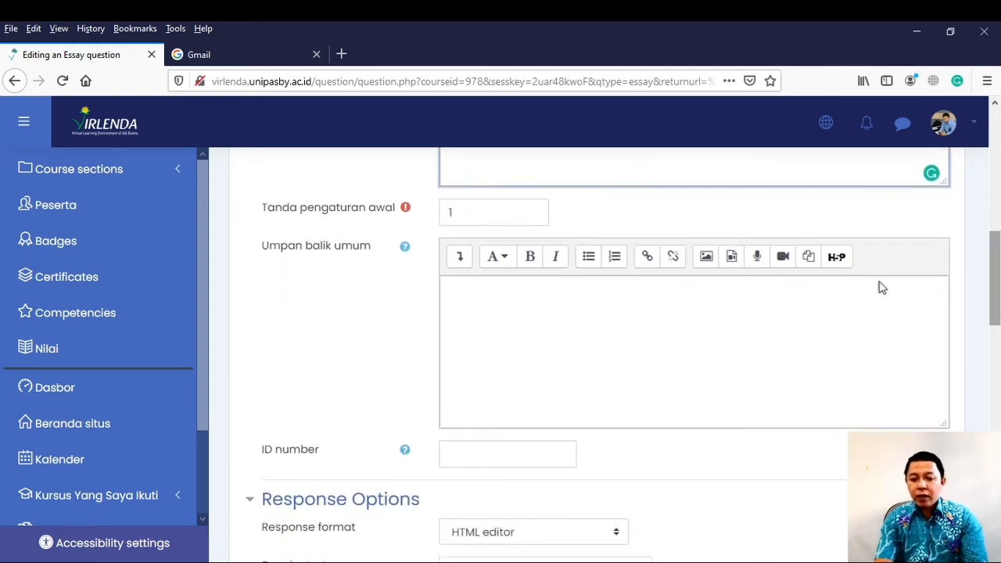
{"action": "left_click", "coordinate": [472, 309]}
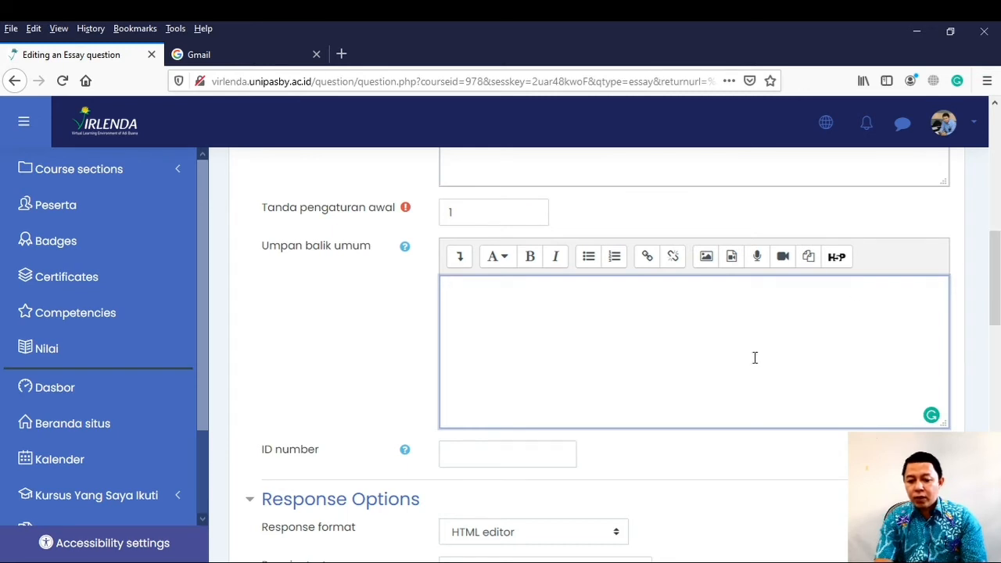
{"action": "left_click", "coordinate": [482, 445]}
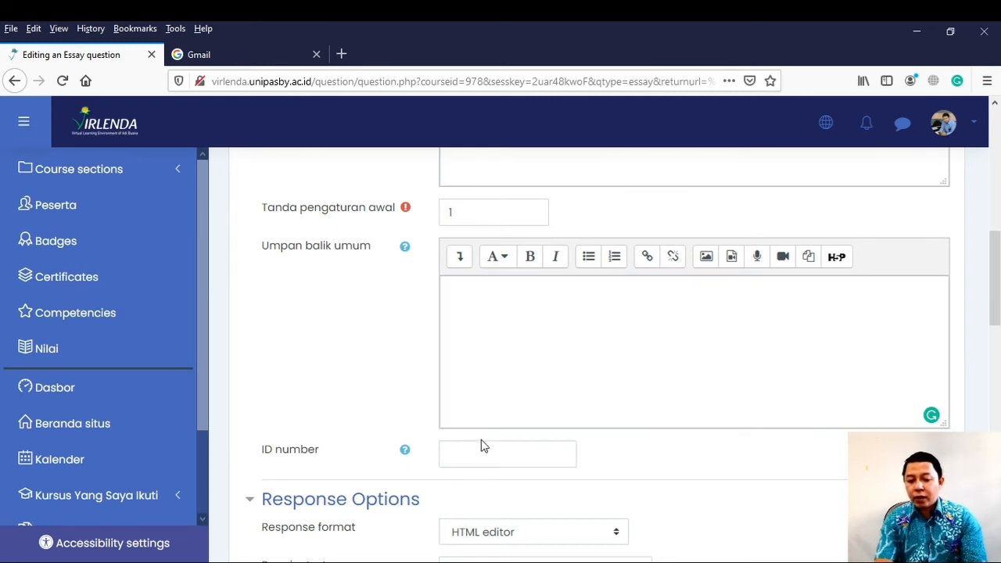
{"action": "left_click", "coordinate": [457, 458]}
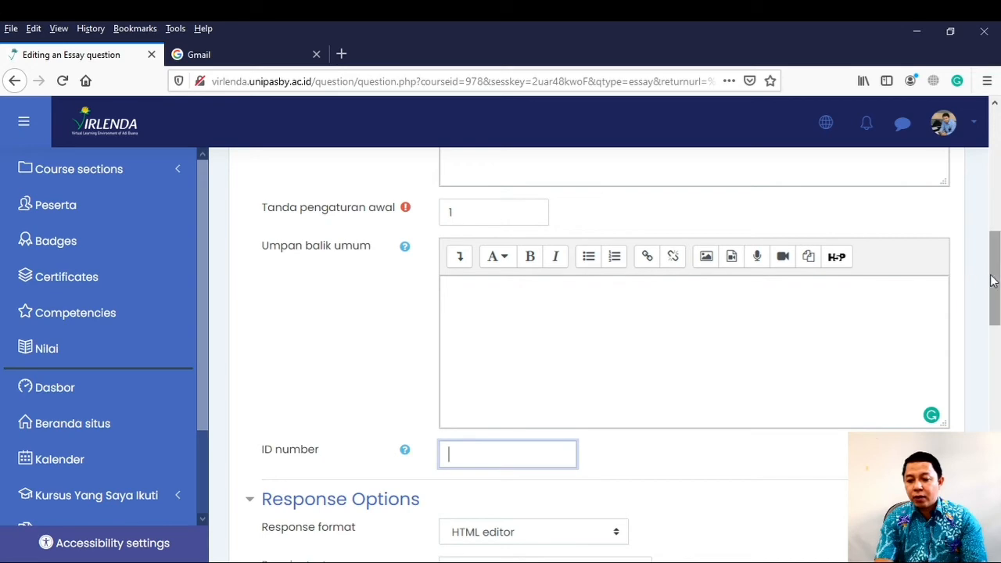
{"action": "left_click_drag", "start_coordinate": [991, 280], "coordinate": [997, 336]}
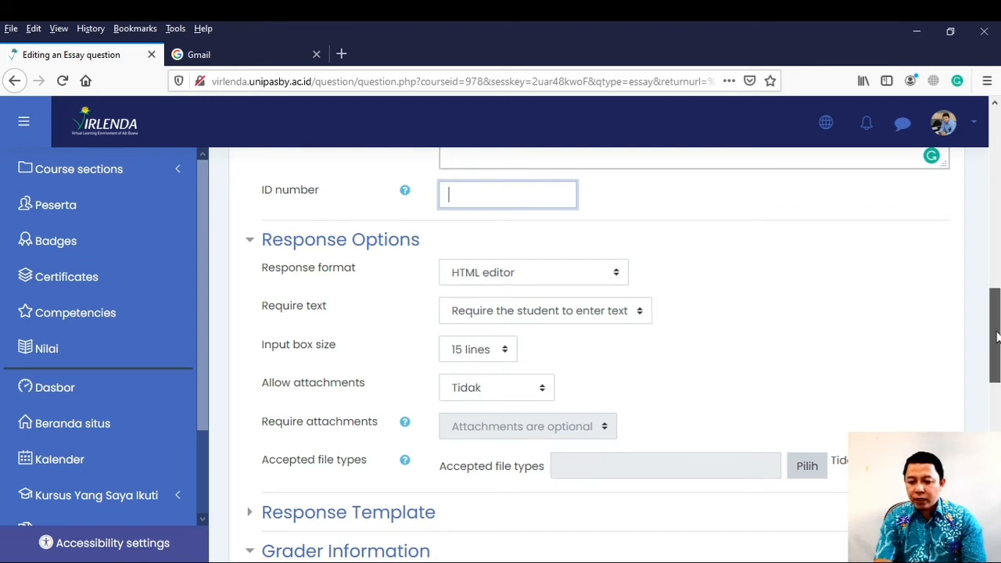
{"action": "left_click_drag", "start_coordinate": [995, 336], "coordinate": [995, 401]}
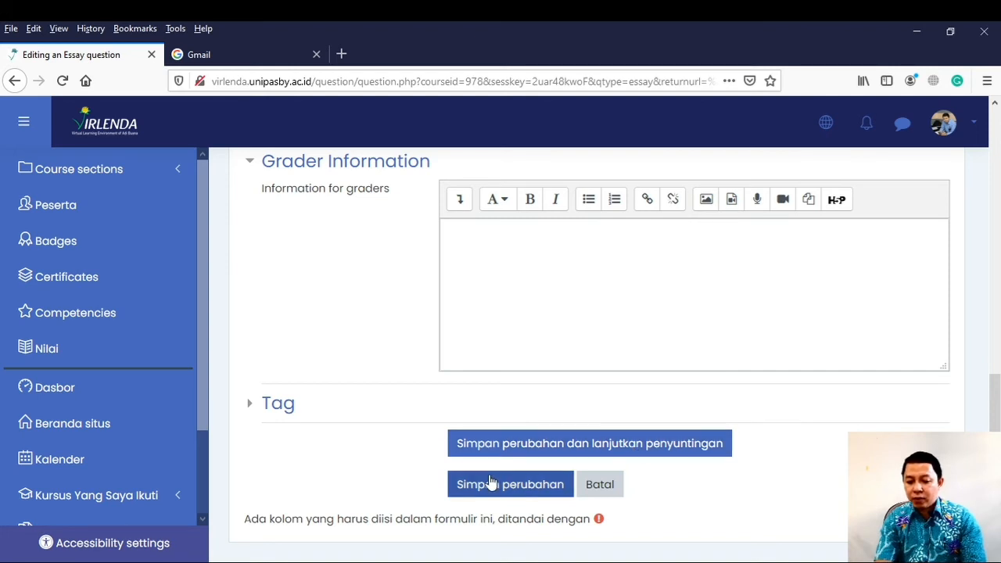
{"action": "left_click", "coordinate": [538, 491]}
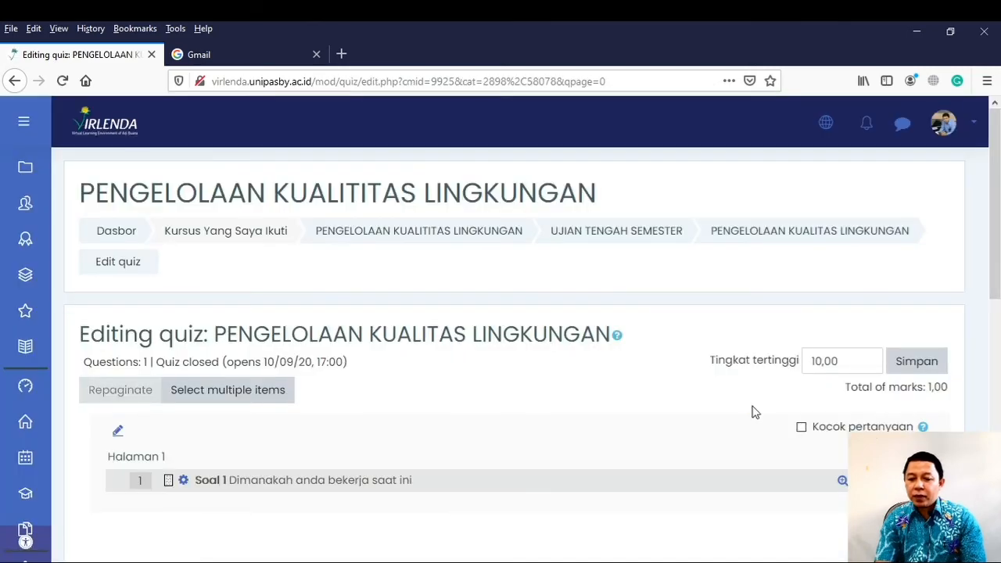
Start a new multiple-choice (Pilihan ganda) question below Soal 1 and go to its Nama soal field
{"action": "left_click_drag", "start_coordinate": [995, 221], "coordinate": [998, 294]}
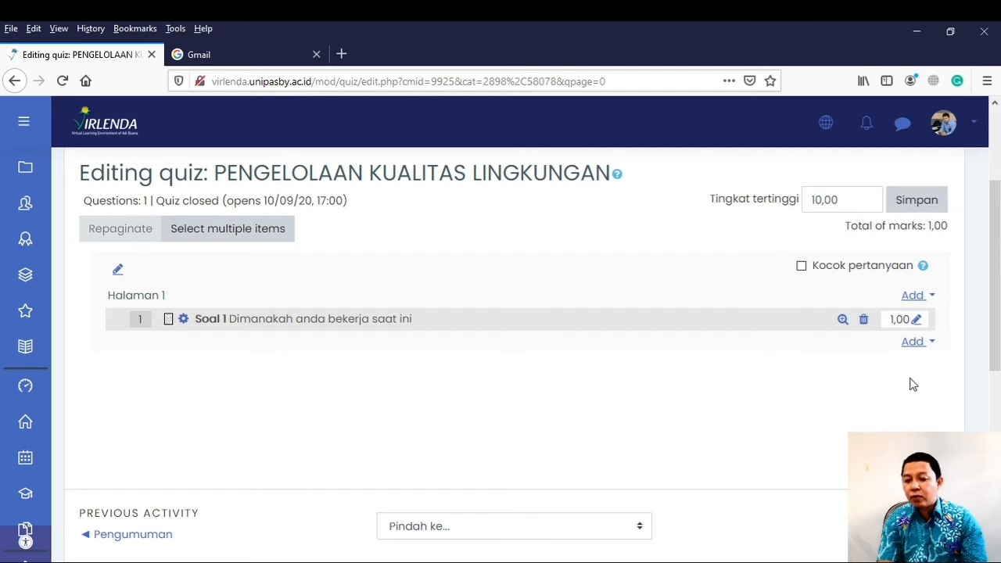
{"action": "left_click", "coordinate": [931, 344]}
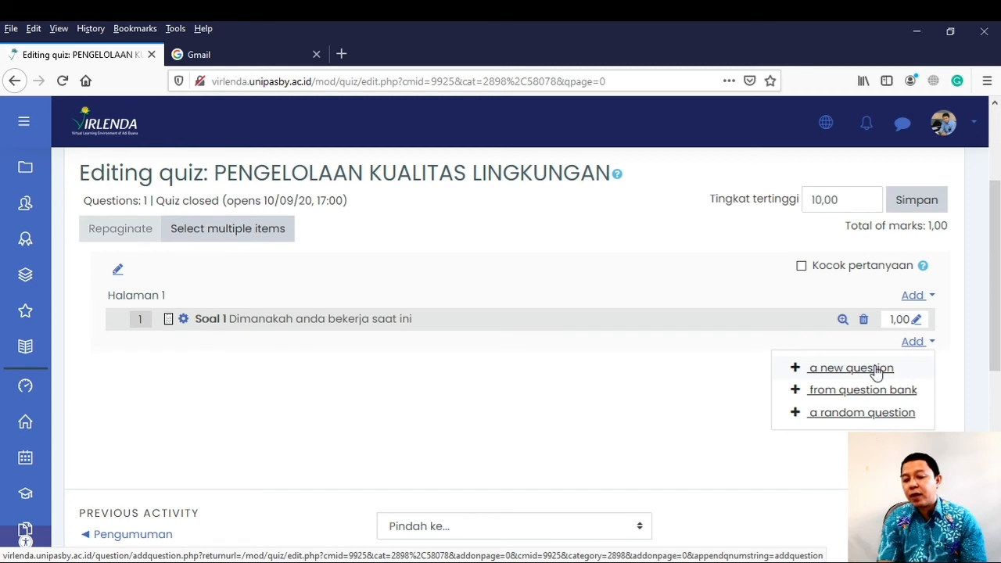
{"action": "left_click", "coordinate": [570, 438]}
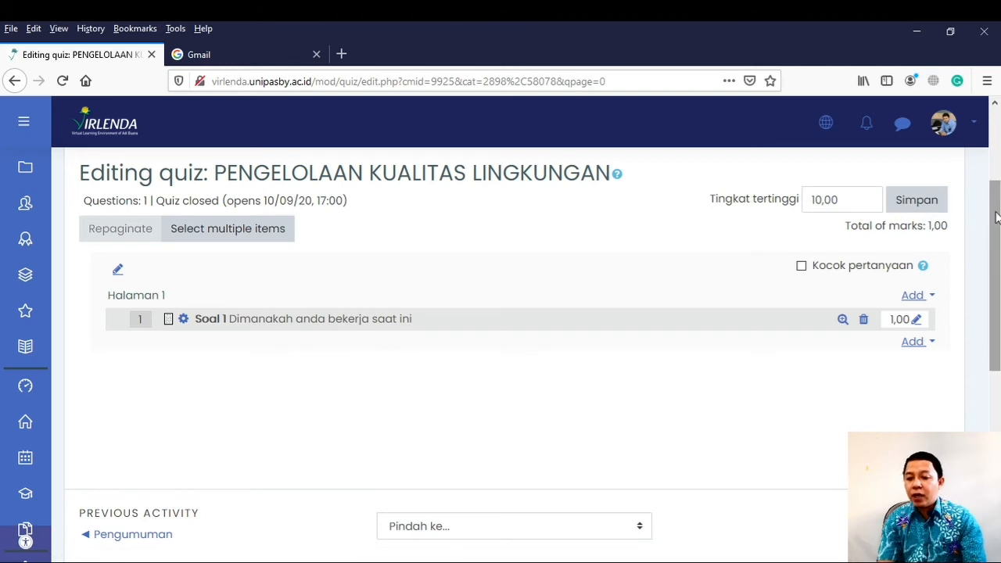
{"action": "left_click_drag", "start_coordinate": [997, 219], "coordinate": [995, 240]}
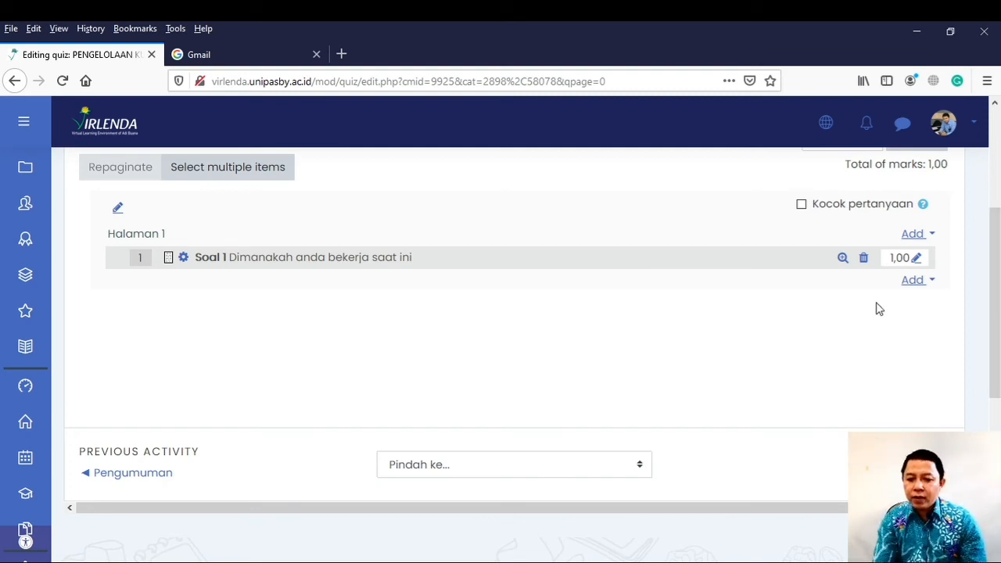
{"action": "left_click", "coordinate": [932, 281]}
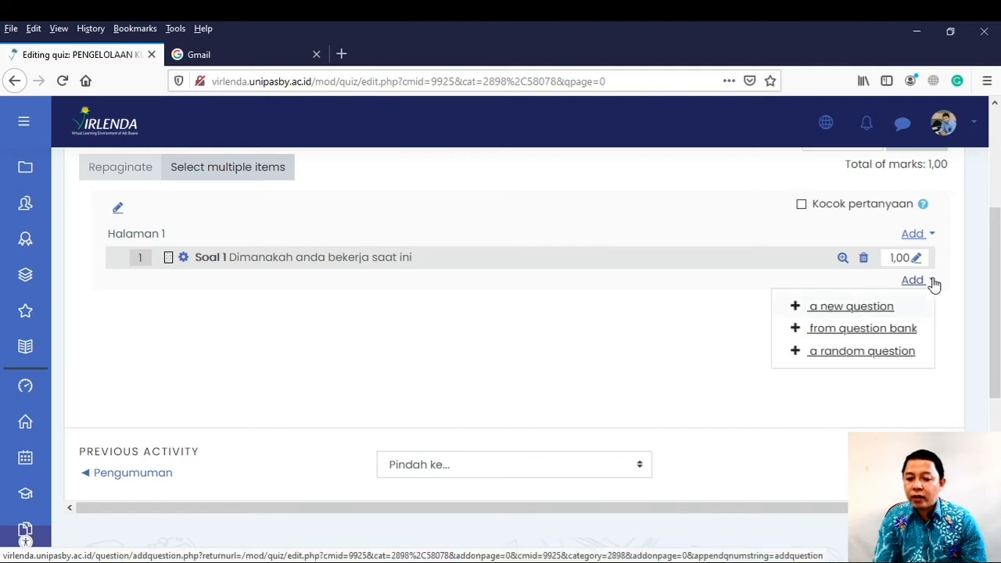
{"action": "left_click", "coordinate": [850, 313]}
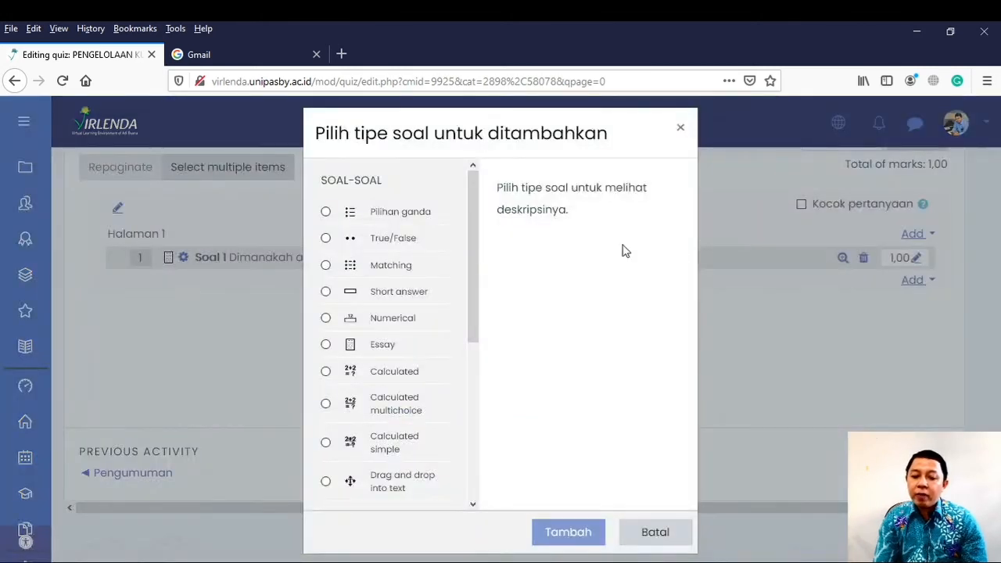
{"action": "scroll", "coordinate": [470, 248], "scroll_direction": "down", "scroll_amount": 1}
{"action": "left_click_drag", "start_coordinate": [471, 249], "coordinate": [475, 221]}
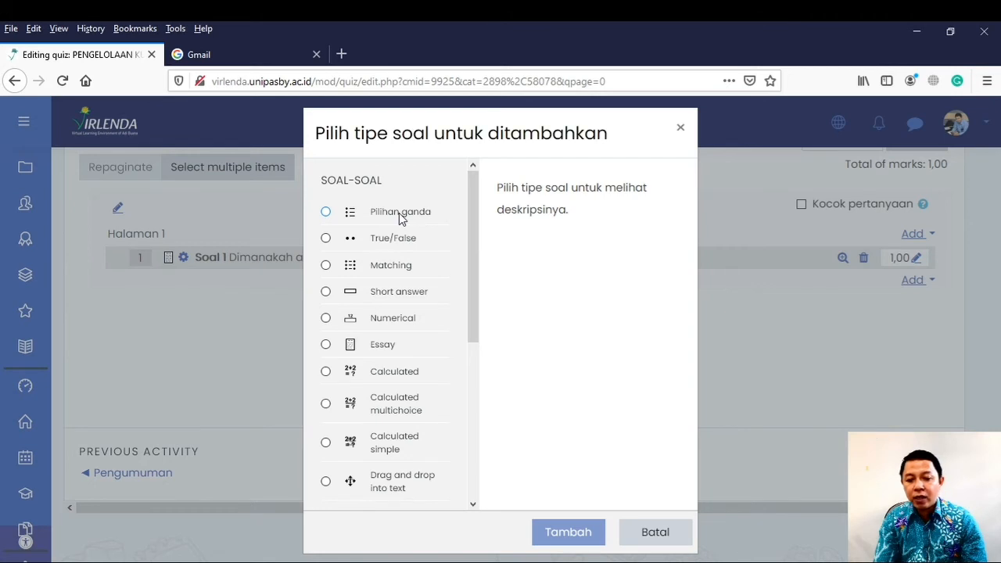
{"action": "left_click", "coordinate": [326, 212]}
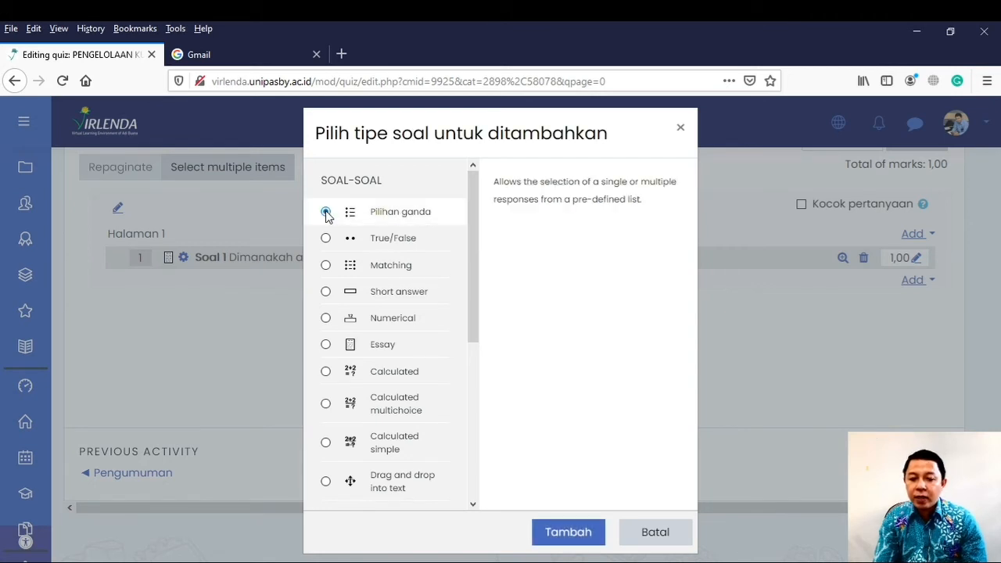
{"action": "left_click", "coordinate": [559, 538]}
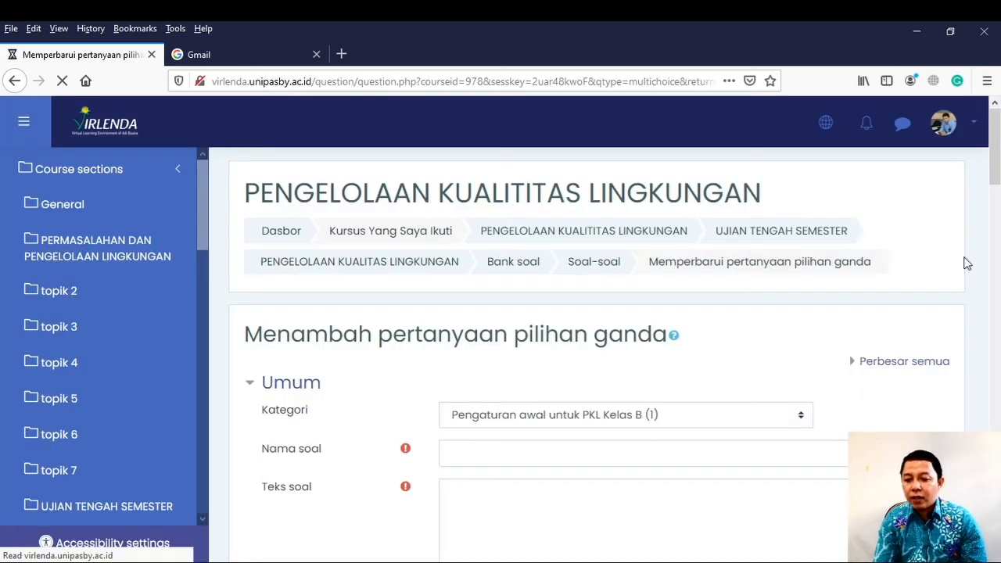
{"action": "scroll", "coordinate": [521, 239], "scroll_direction": "down", "scroll_amount": 3}
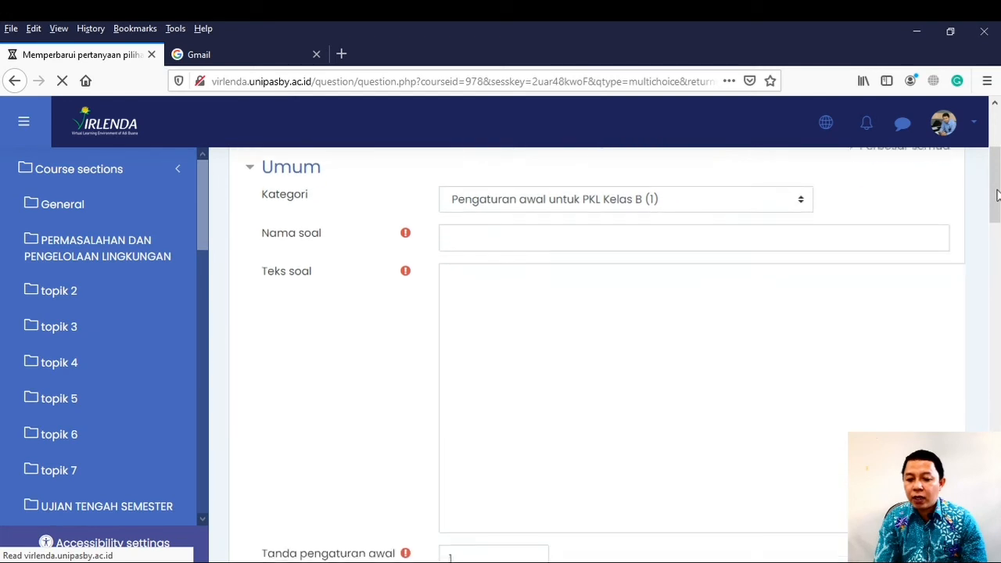
{"action": "left_click", "coordinate": [491, 233]}
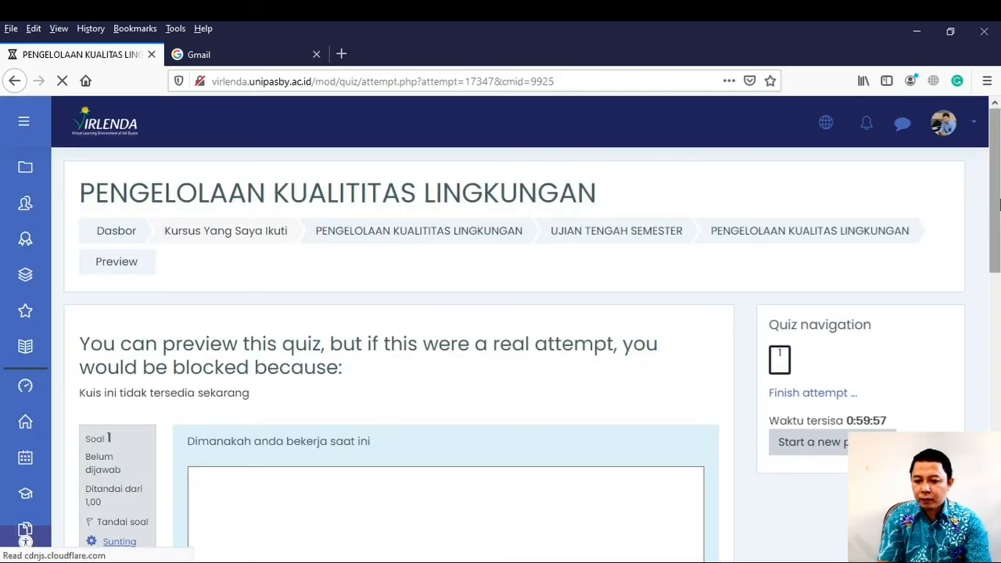
Examine the quiz preview, checking how the essay question, its answer area and the remaining time are presented
{"action": "left_click_drag", "start_coordinate": [994, 203], "coordinate": [998, 301]}
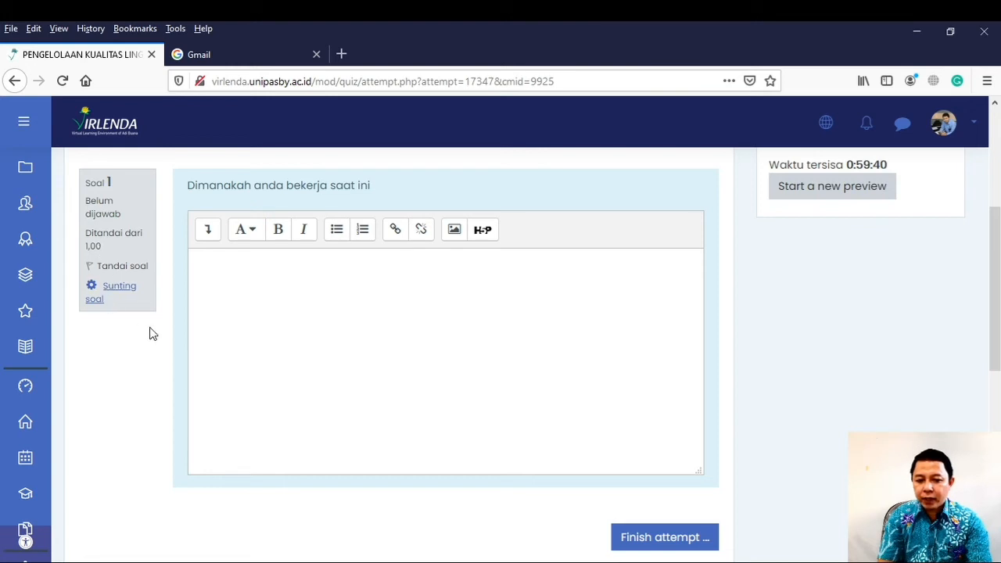
{"action": "left_click", "coordinate": [267, 277]}
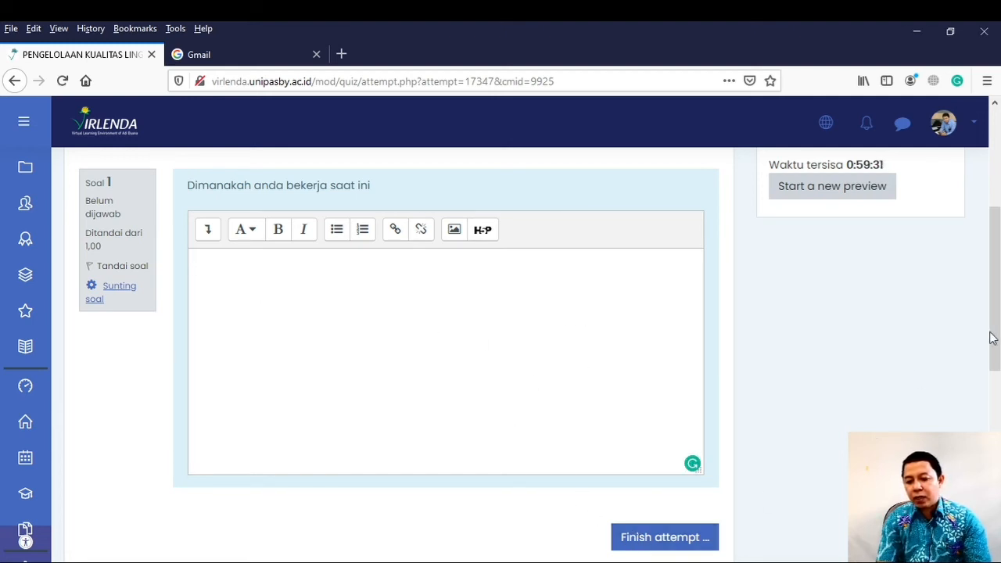
{"action": "left_click_drag", "start_coordinate": [995, 338], "coordinate": [996, 262]}
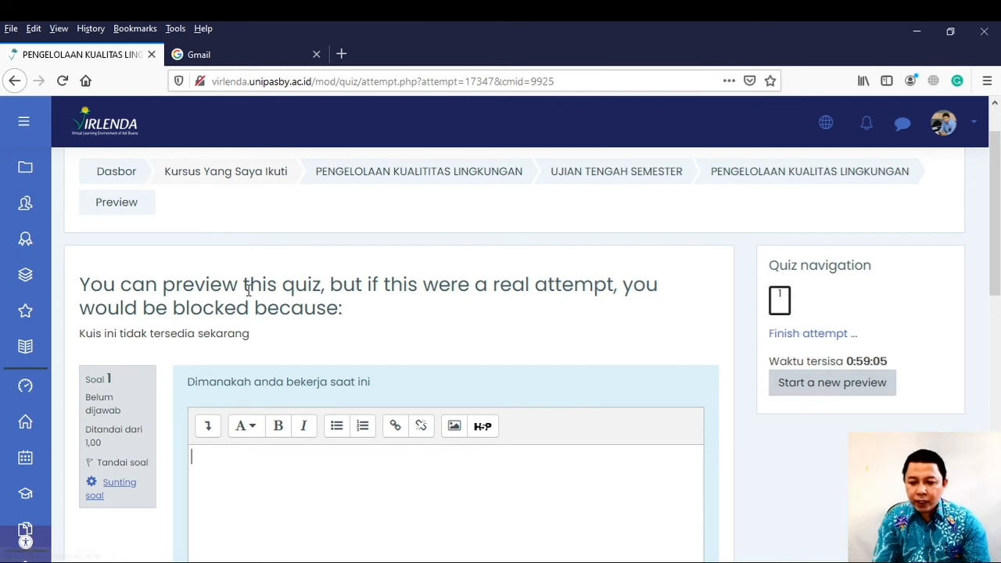
Return from the preview to the quiz page and open the quiz for editing its questions
{"action": "left_click", "coordinate": [13, 83]}
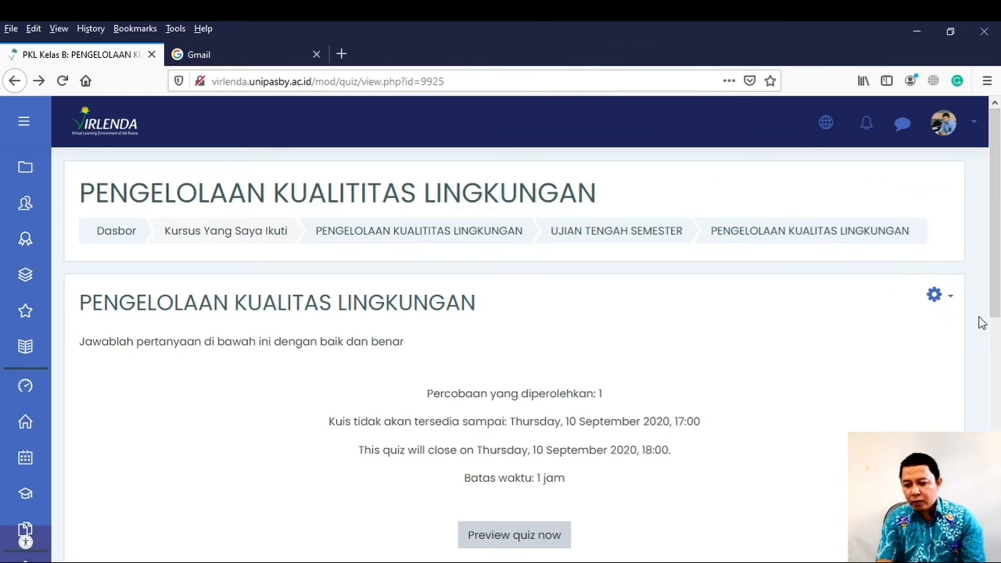
{"action": "left_click", "coordinate": [951, 301]}
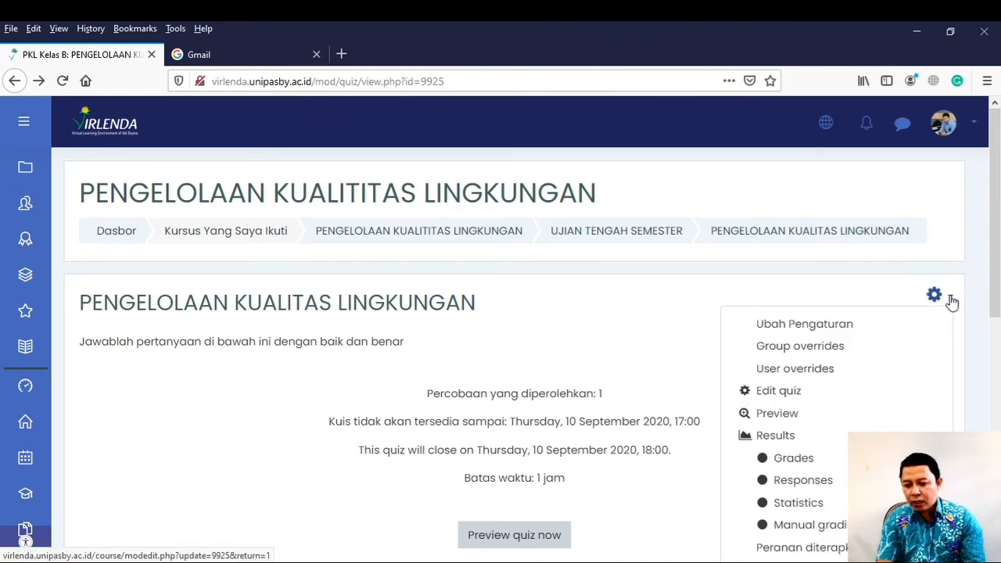
{"action": "left_click", "coordinate": [773, 391]}
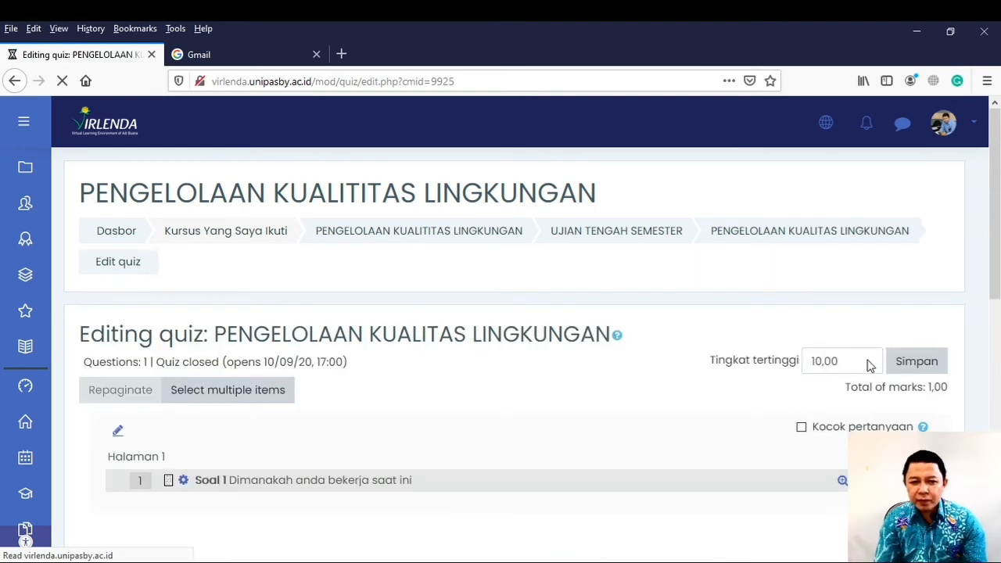
Add a new multiple-choice (Pilihan ganda) question to the quiz below Soal 1
{"action": "left_click_drag", "start_coordinate": [996, 270], "coordinate": [998, 338]}
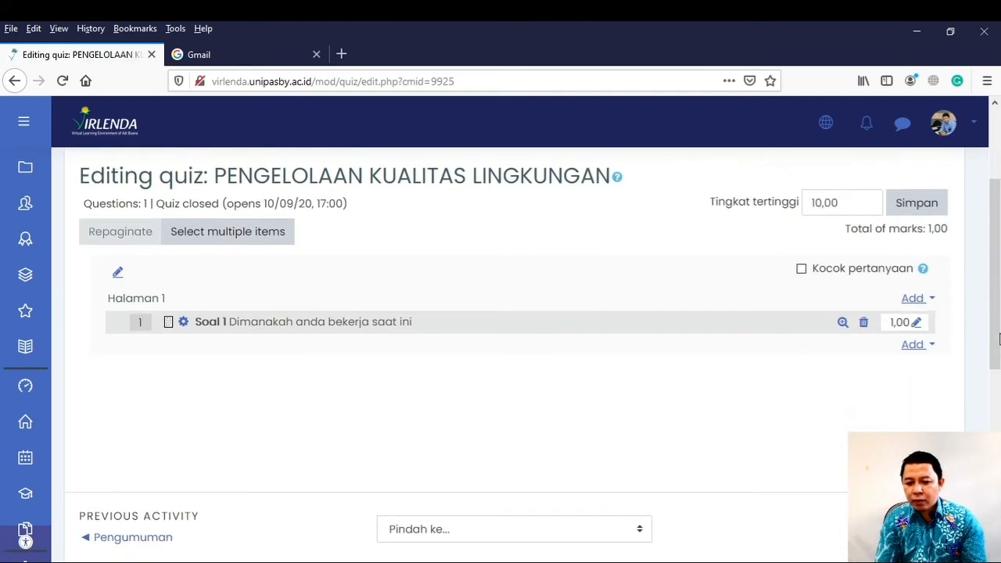
{"action": "left_click", "coordinate": [932, 351]}
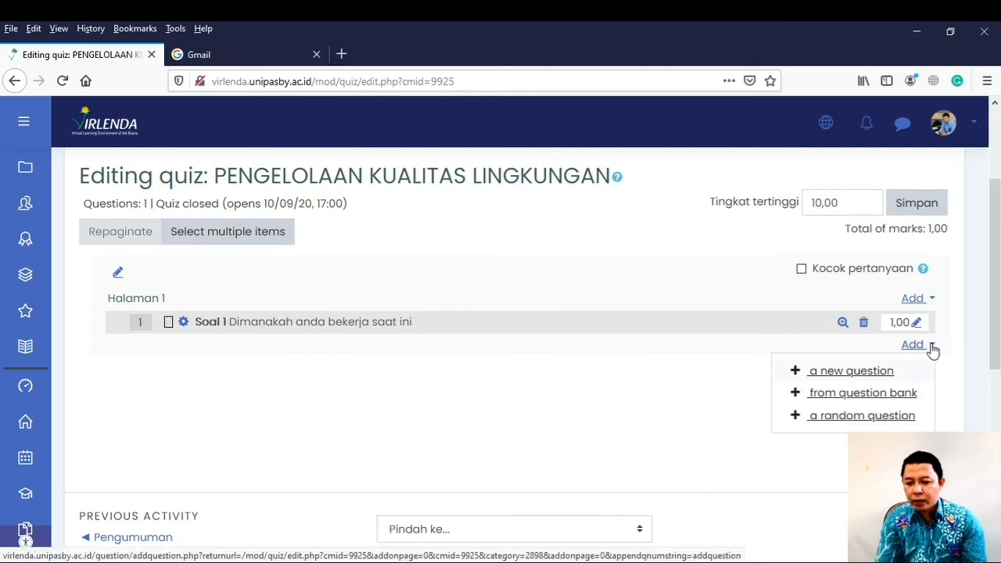
{"action": "left_click", "coordinate": [854, 372]}
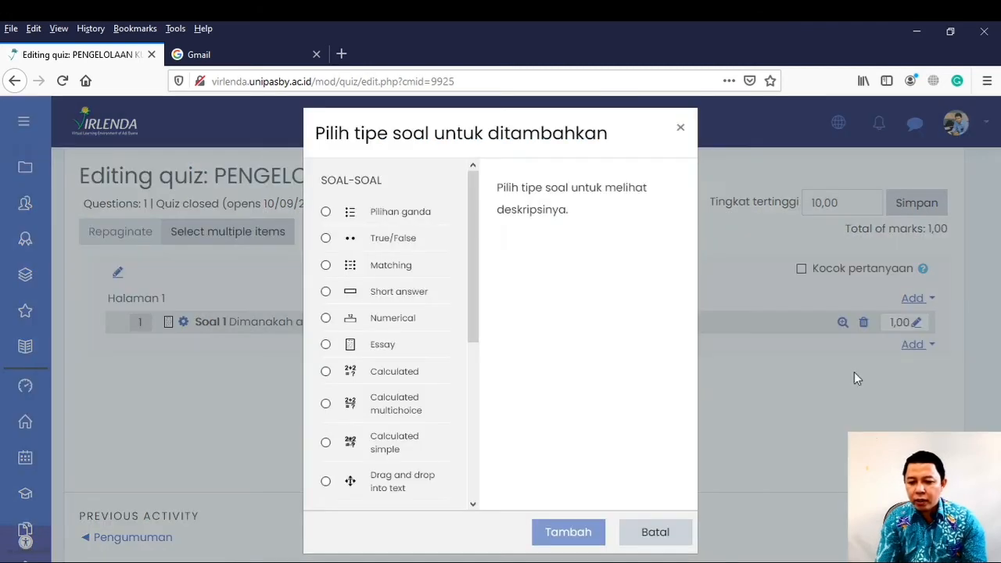
{"action": "left_click", "coordinate": [393, 221]}
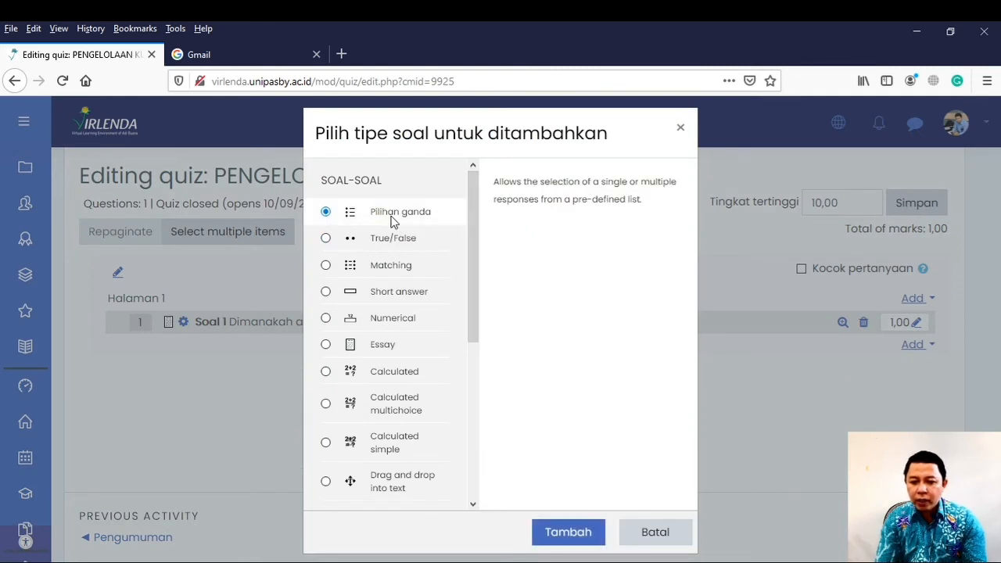
{"action": "left_click", "coordinate": [561, 538]}
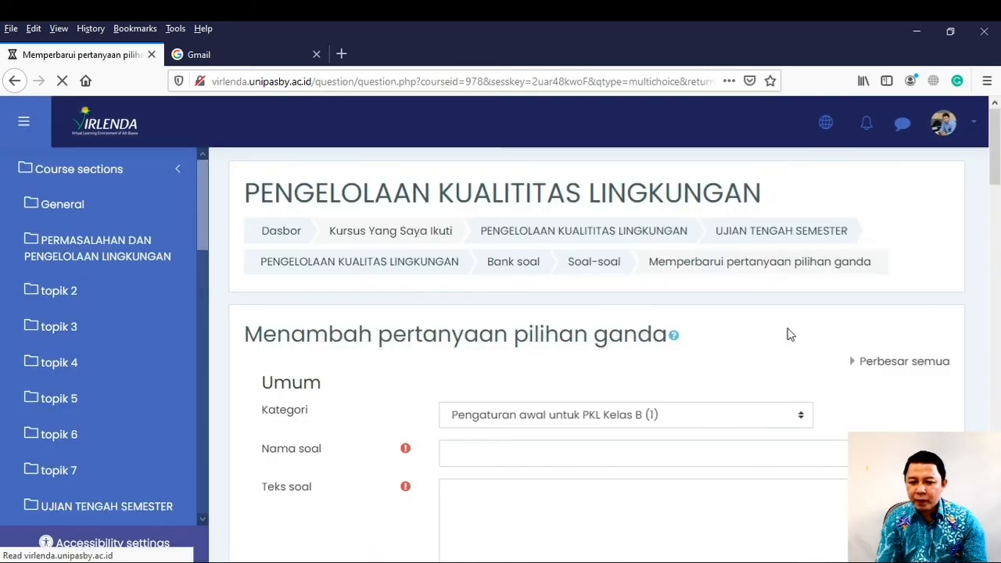
Name the question Soal 2 and enter "Dimanakah anda bekerja saat ini" as its question text
{"action": "left_click_drag", "start_coordinate": [998, 162], "coordinate": [997, 192]}
{"action": "left_click", "coordinate": [564, 280]}
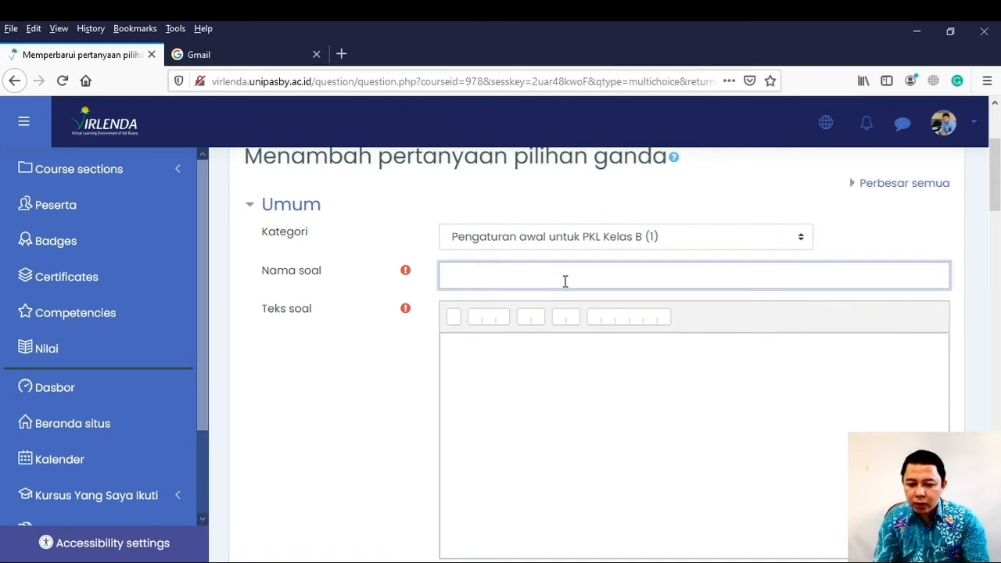
{"action": "type", "text": "Soal 2"}
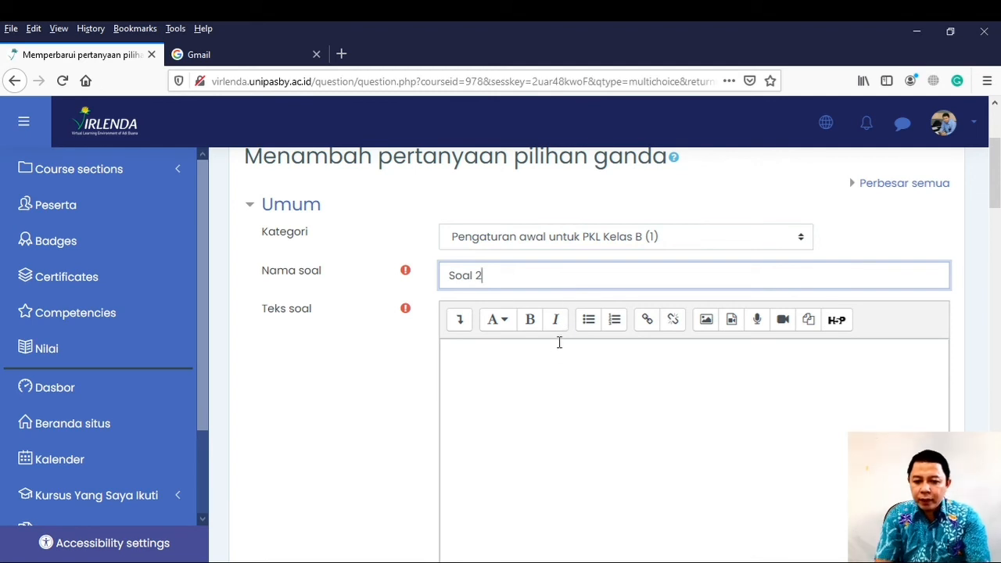
{"action": "left_click", "coordinate": [492, 378]}
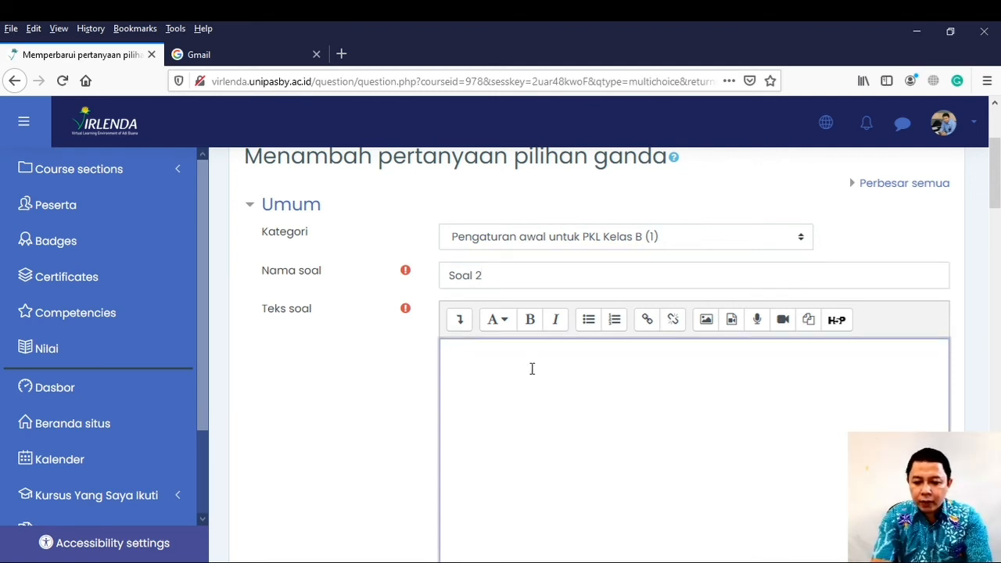
{"action": "type", "text": "Di"}
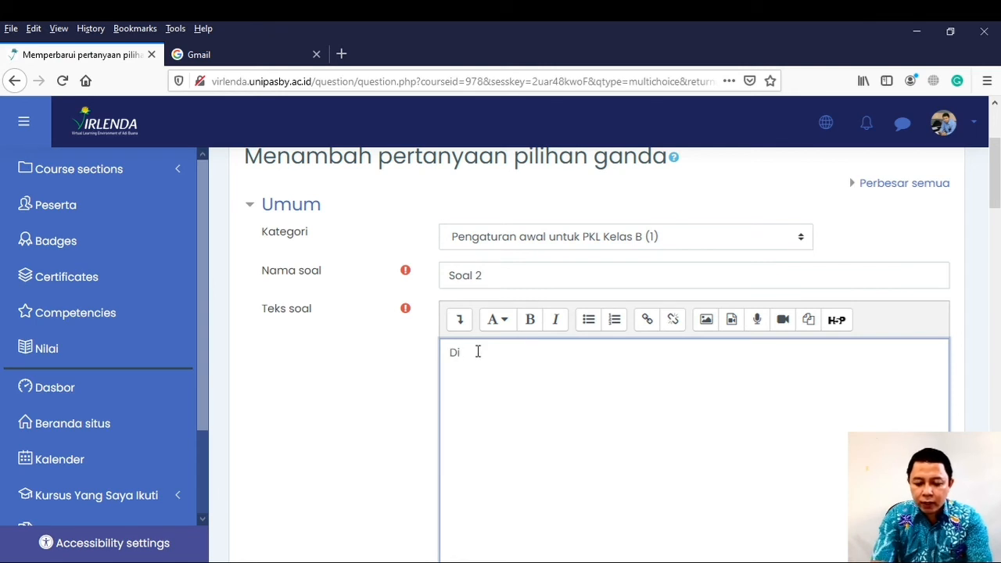
{"action": "type", "text": "manakah"}
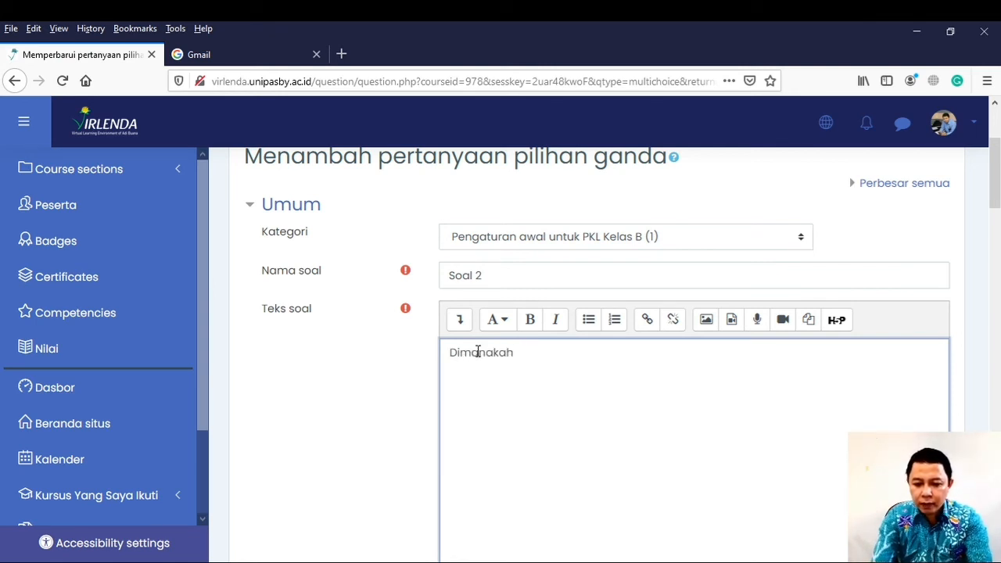
{"action": "type", "text": " anda be"}
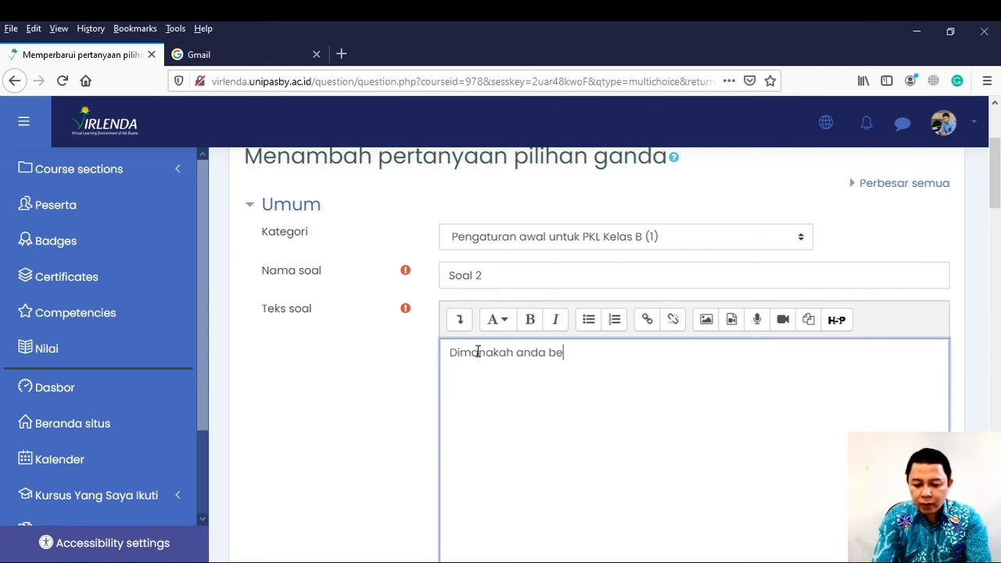
{"action": "type", "text": "kerja saat ini"}
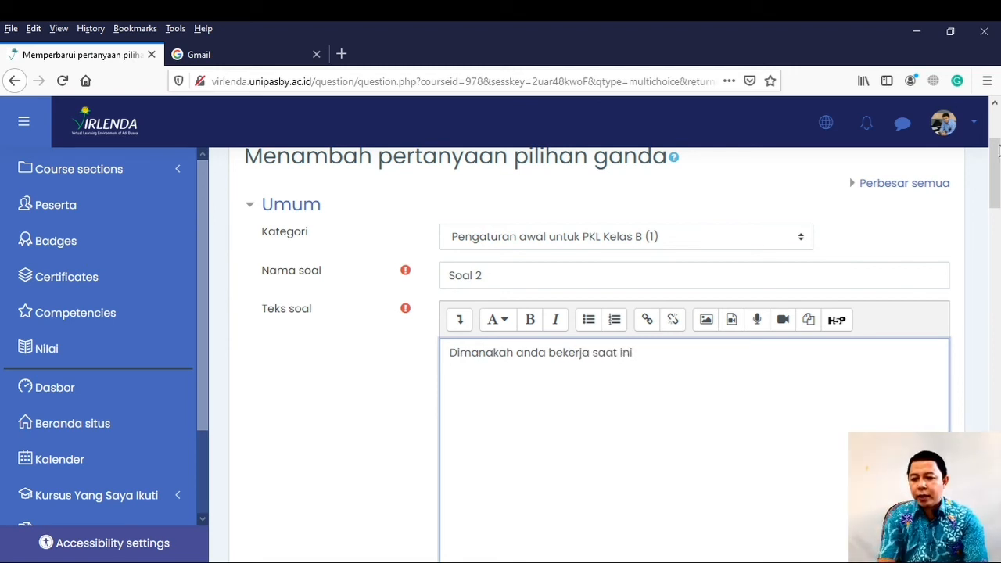
Check the numbering options for the answer choices and keep the a., b., c., … style
{"action": "left_click_drag", "start_coordinate": [995, 160], "coordinate": [993, 283]}
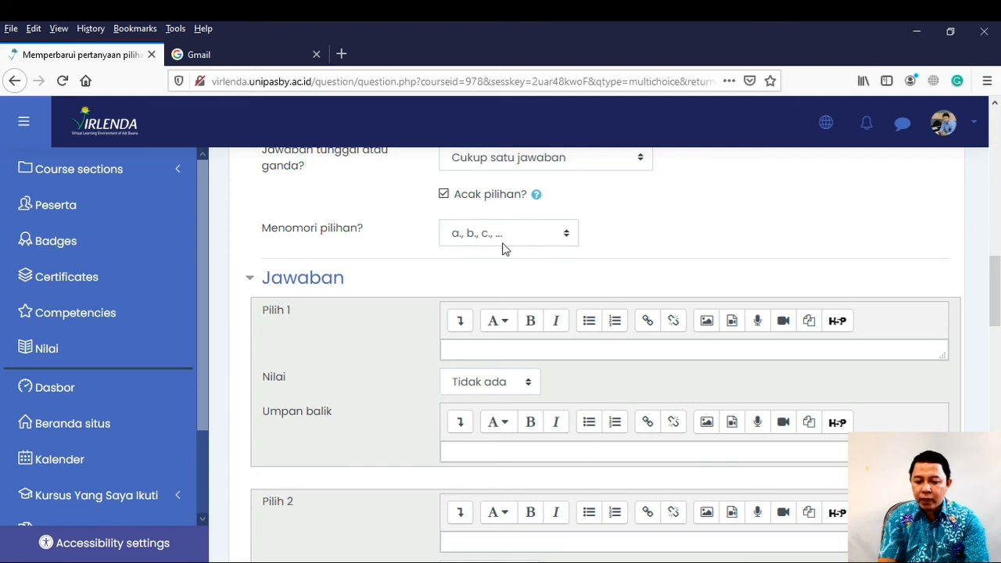
{"action": "left_click", "coordinate": [566, 237]}
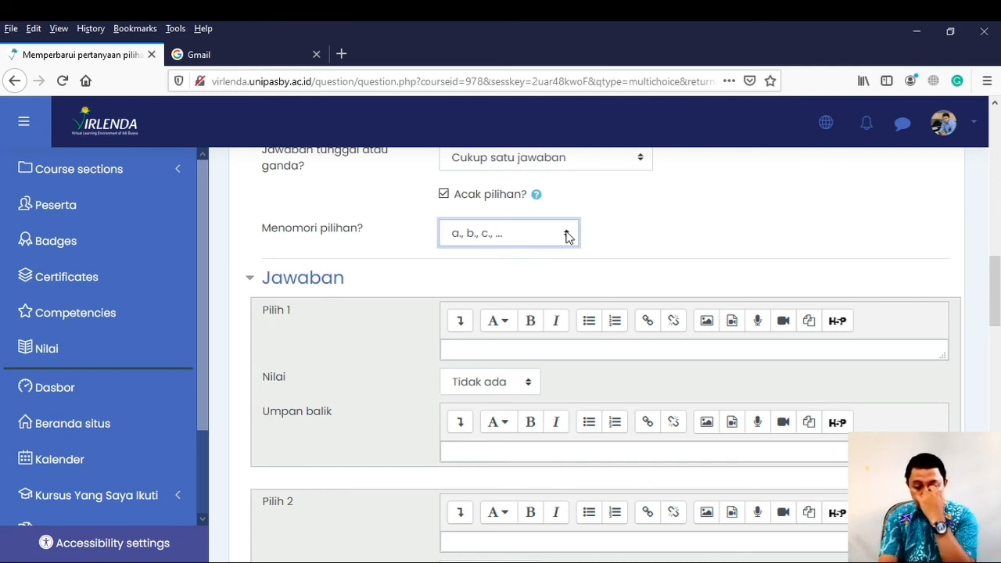
{"action": "left_click", "coordinate": [653, 245]}
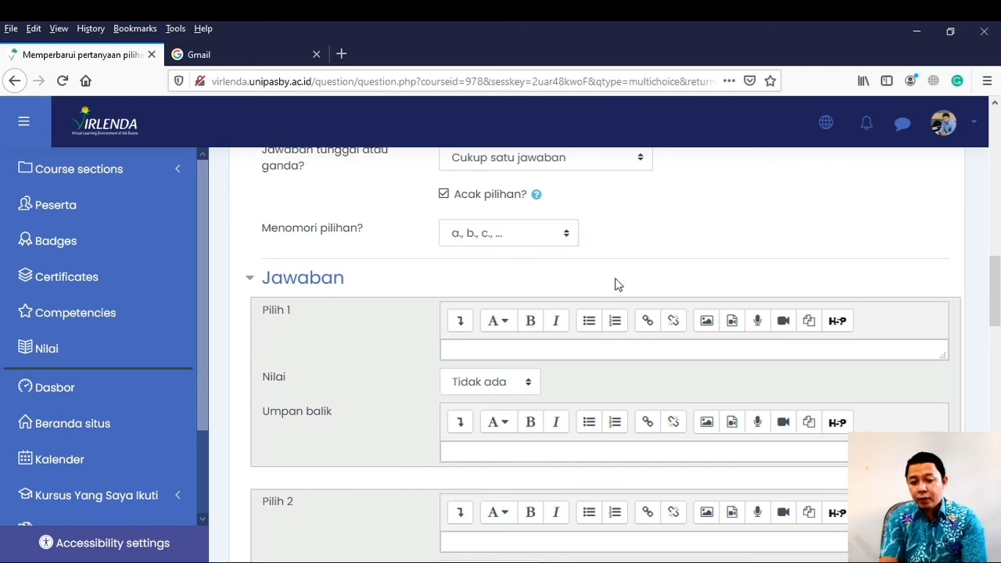
Enter "dirumah" as answer choice 1 and set its grade to 100%
{"action": "left_click", "coordinate": [472, 348]}
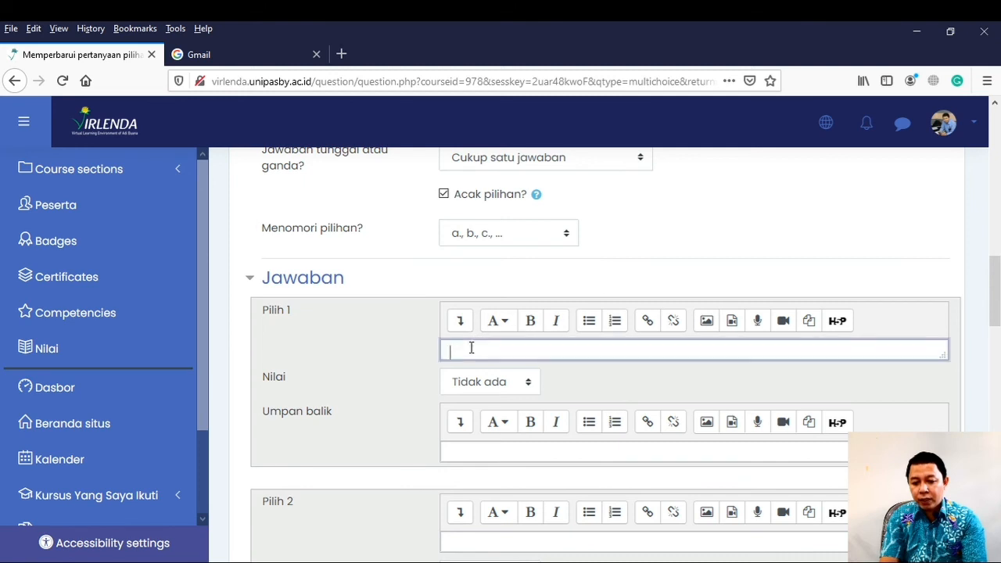
{"action": "type", "text": "dirumah"}
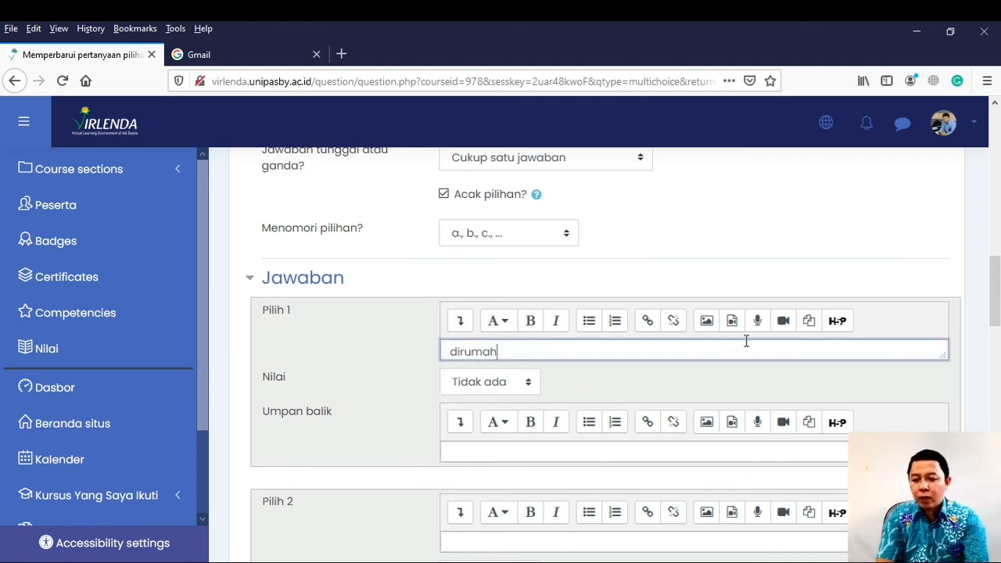
{"action": "left_click_drag", "start_coordinate": [995, 286], "coordinate": [996, 302]}
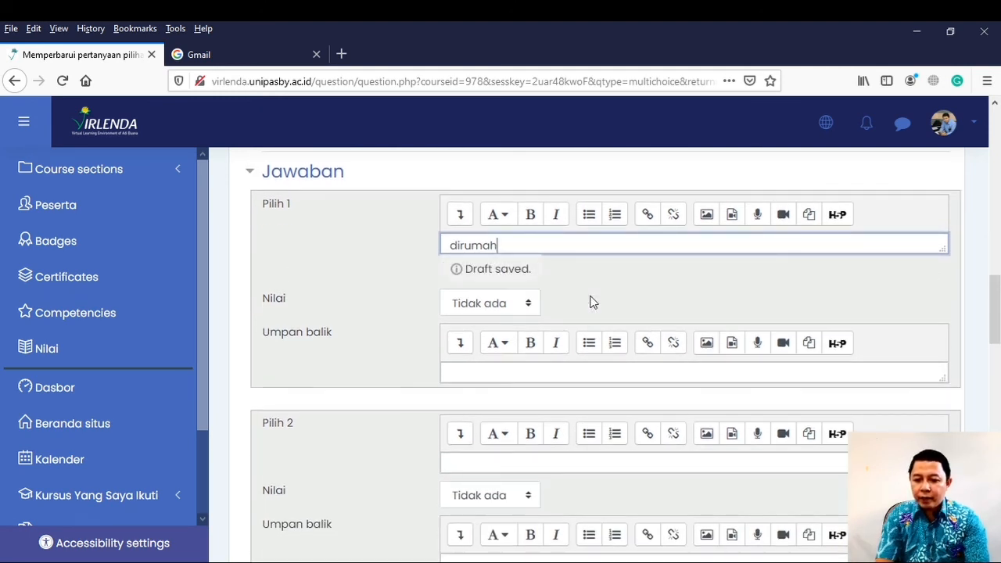
{"action": "left_click", "coordinate": [529, 306]}
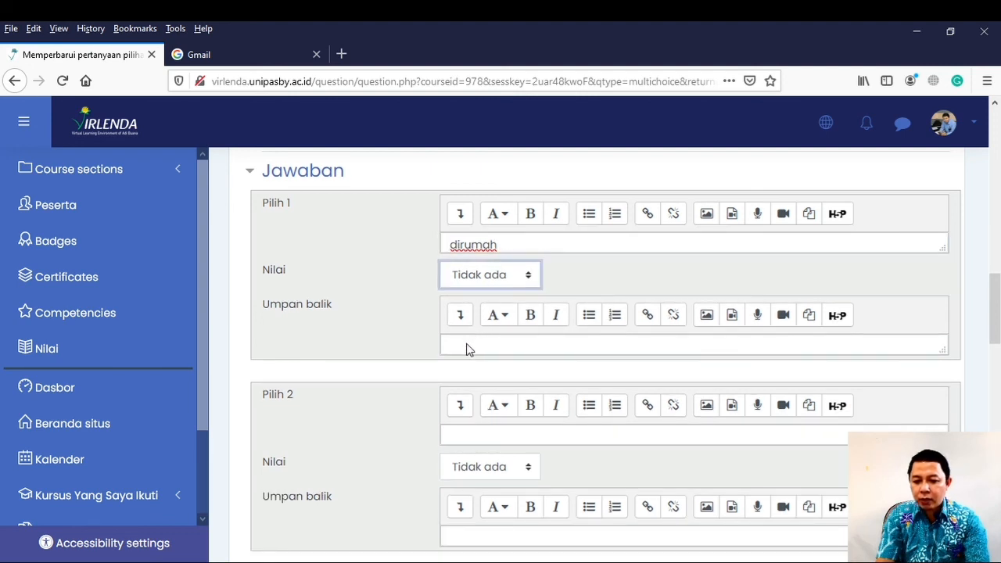
{"action": "key", "text": "Down"}
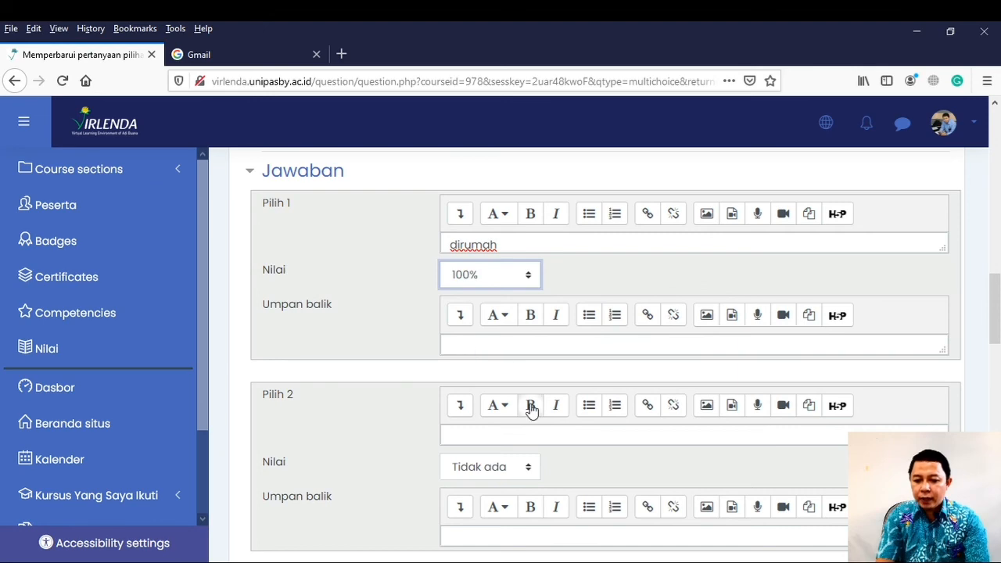
Enter "di kantor" as answer choice 2 and leave its grade at Tidak ada
{"action": "left_click", "coordinate": [494, 436]}
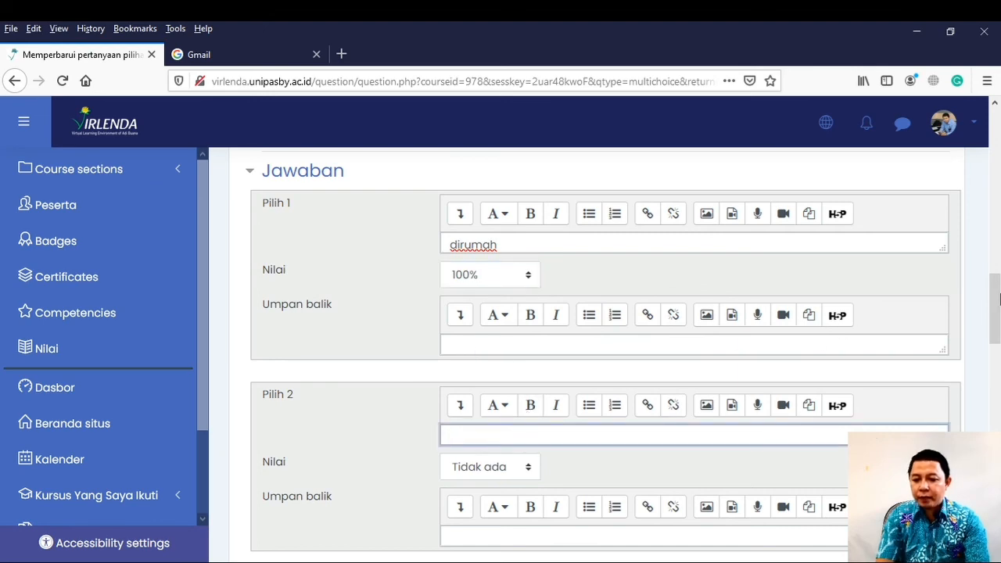
{"action": "left_click_drag", "start_coordinate": [994, 297], "coordinate": [996, 317]}
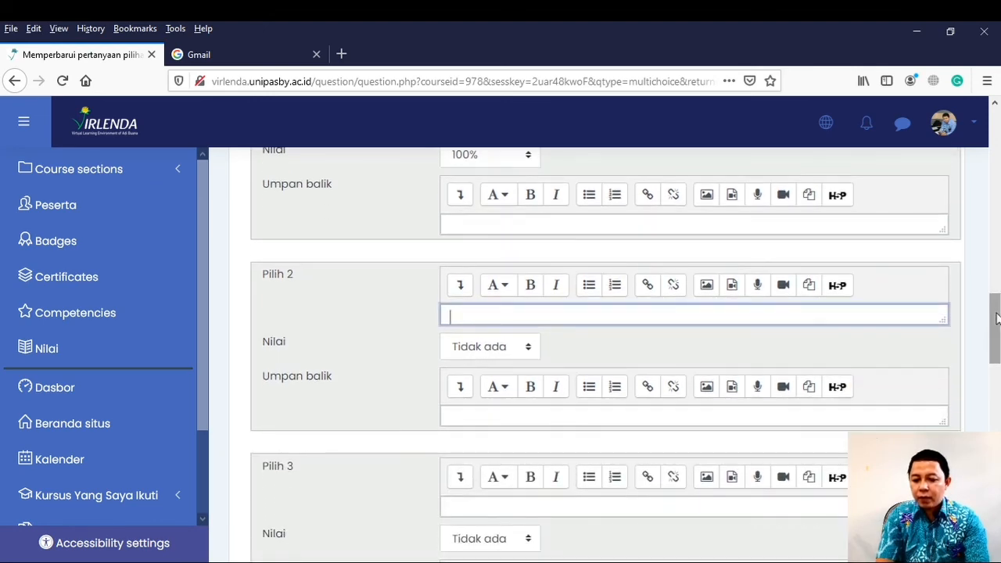
{"action": "type", "text": "s"}
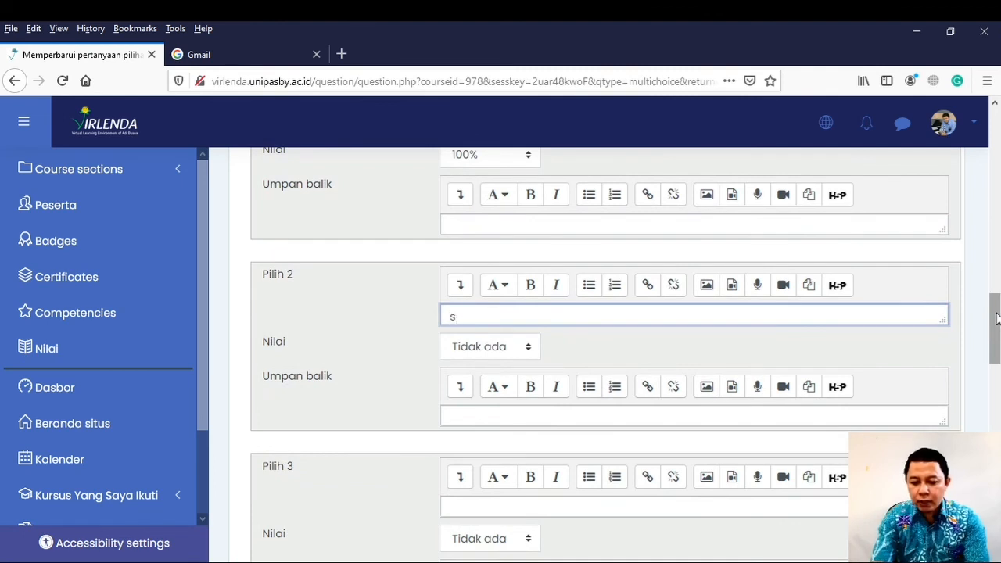
{"action": "key", "text": "BackSpace"}
{"action": "type", "text": "di kantor"}
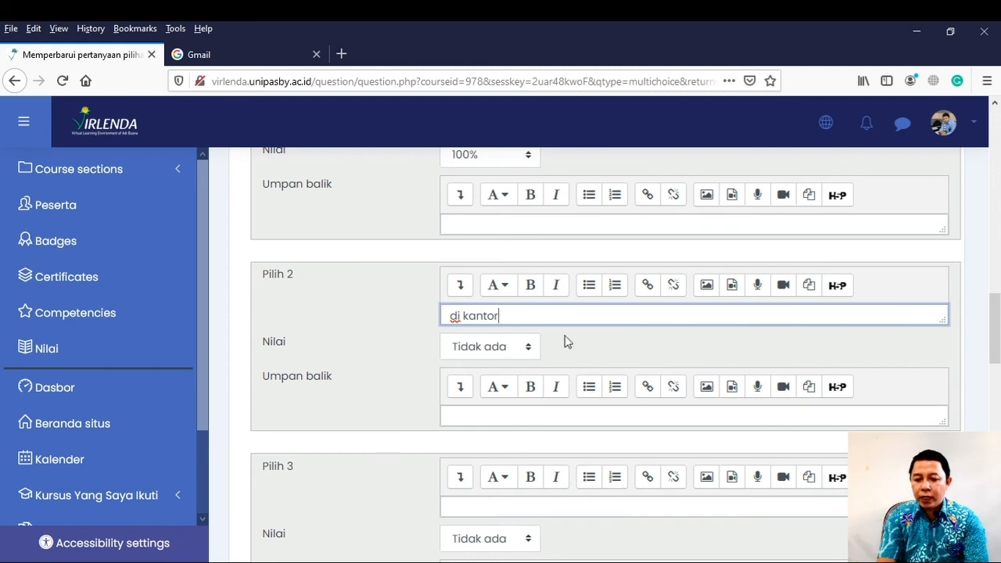
{"action": "left_click", "coordinate": [528, 352]}
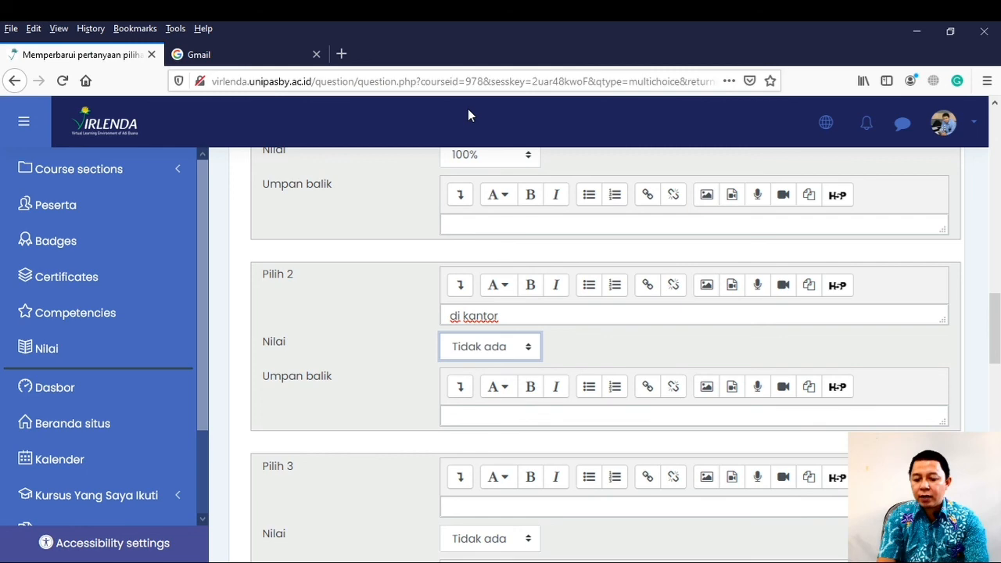
Enter "di Mall" as answer choice 3, leaving its grade unset
{"action": "left_click_drag", "start_coordinate": [993, 319], "coordinate": [993, 355]}
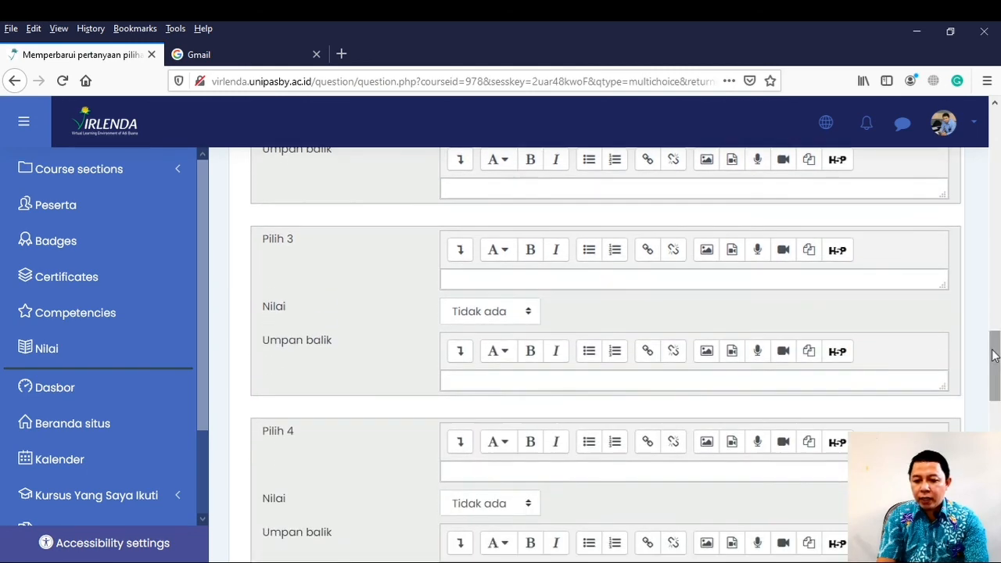
{"action": "left_click", "coordinate": [466, 283]}
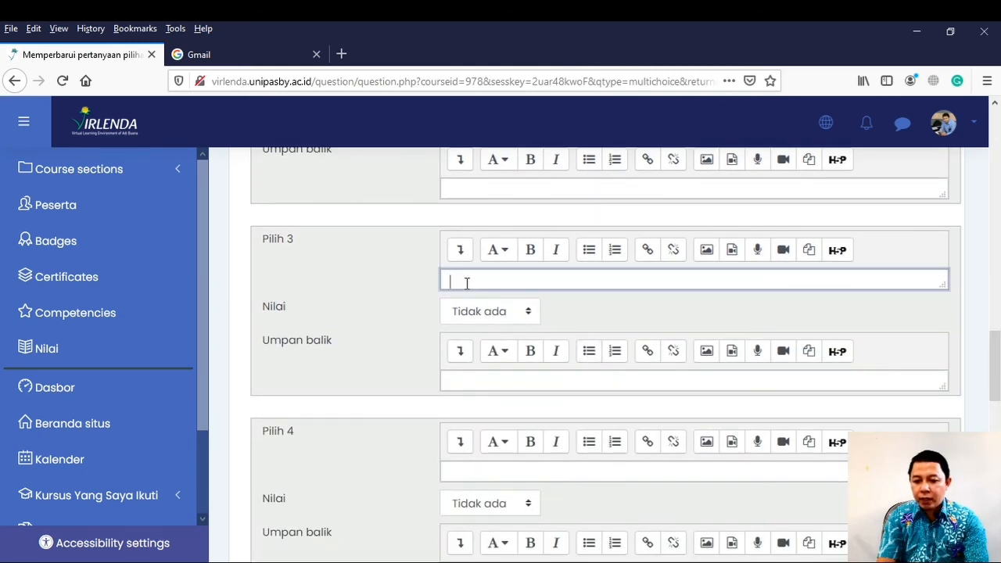
{"action": "type", "text": "di Mall"}
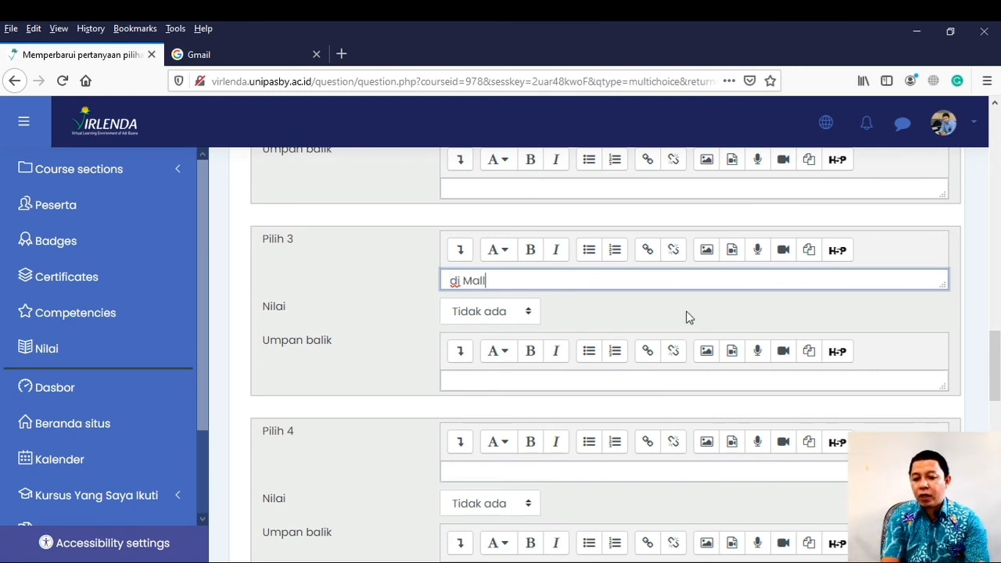
Add three more blank answer choices to the question form and save the question
{"action": "left_click_drag", "start_coordinate": [998, 365], "coordinate": [997, 426]}
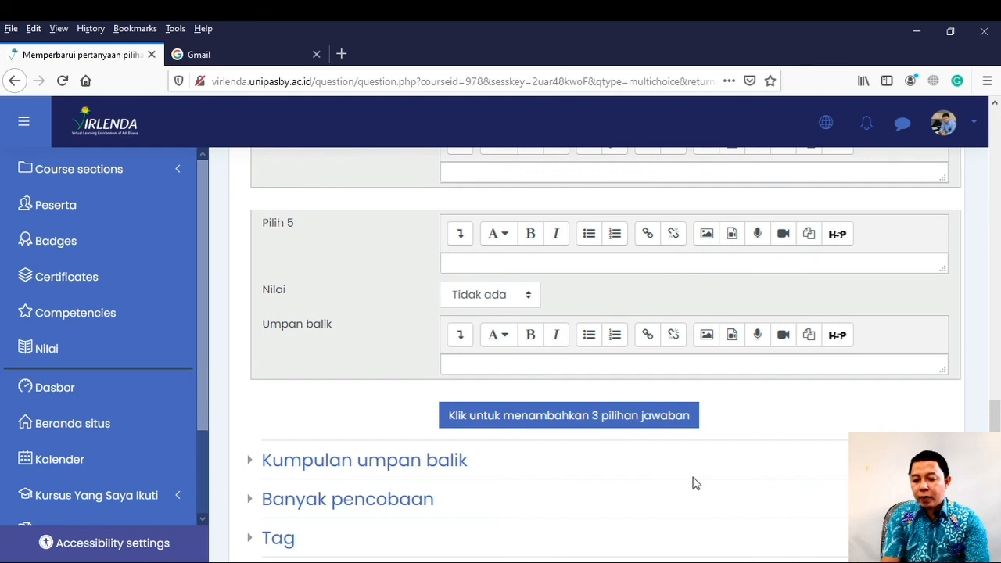
{"action": "left_click", "coordinate": [637, 417]}
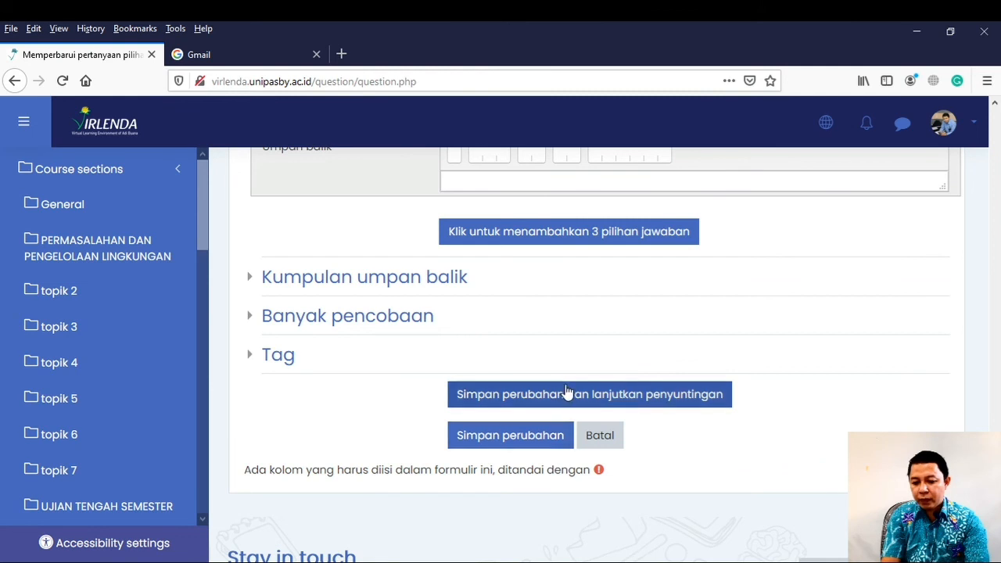
{"action": "left_click", "coordinate": [542, 438]}
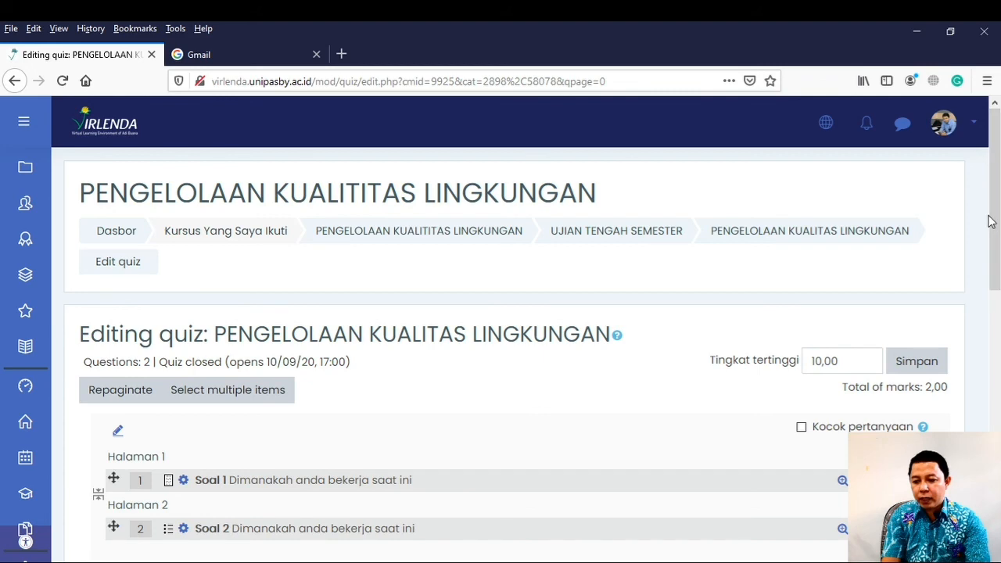
Open the PENGELOLAAN KUALITAS LINGKUNGAN quiz under UJIAN TENGAH SEMESTER and start a preview attempt
{"action": "left_click_drag", "start_coordinate": [993, 223], "coordinate": [994, 256]}
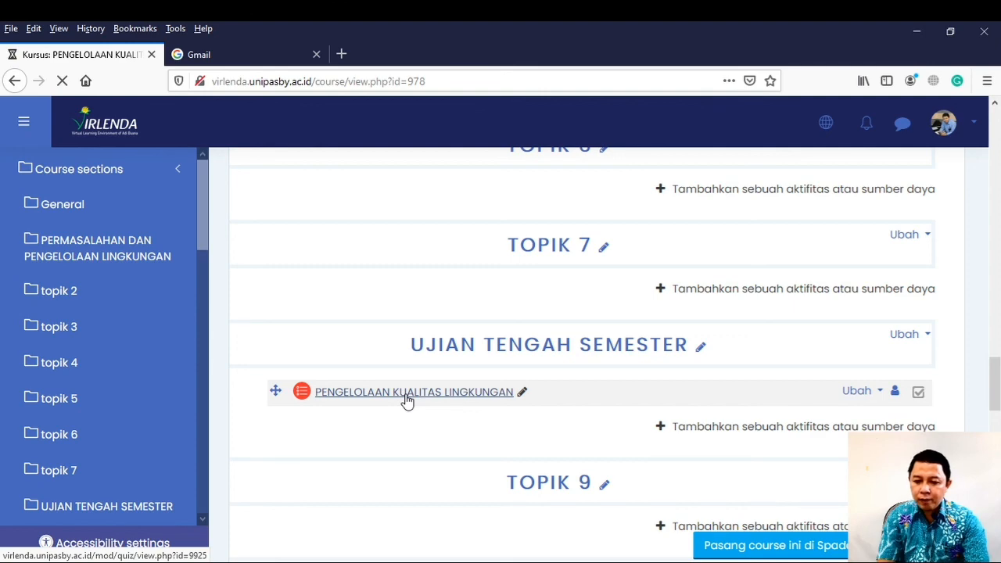
{"action": "left_click", "coordinate": [407, 392]}
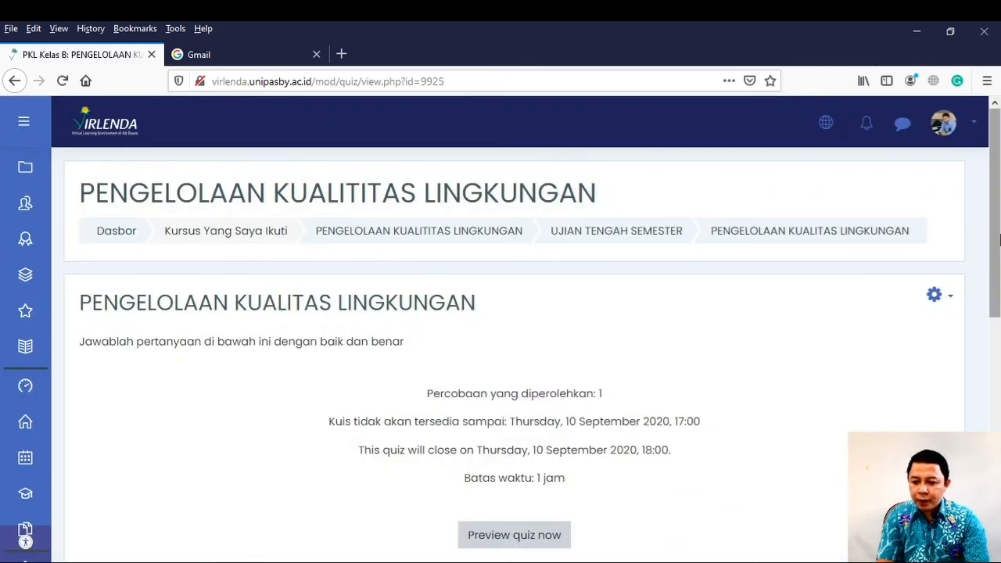
{"action": "left_click_drag", "start_coordinate": [996, 238], "coordinate": [997, 331]}
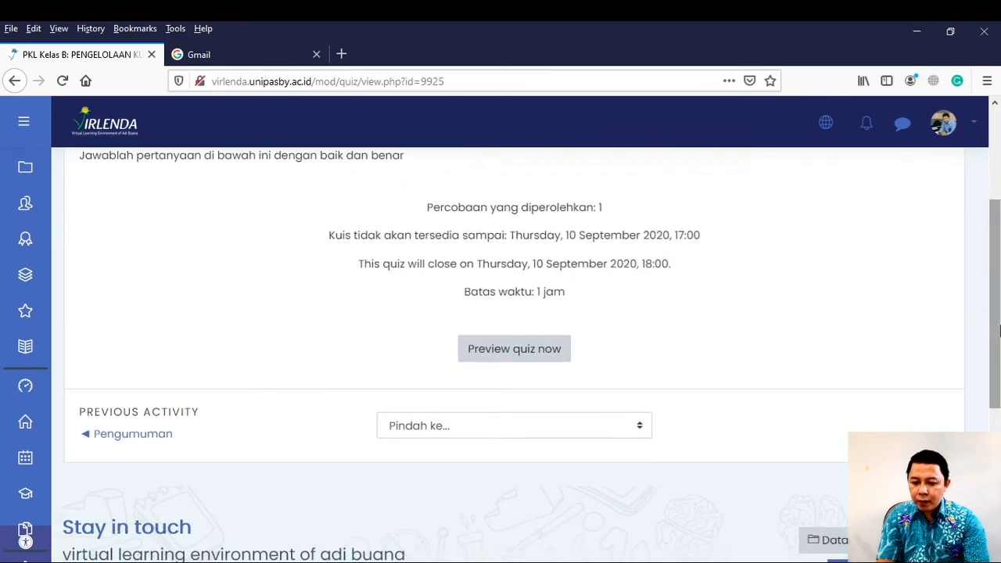
{"action": "left_click", "coordinate": [505, 358]}
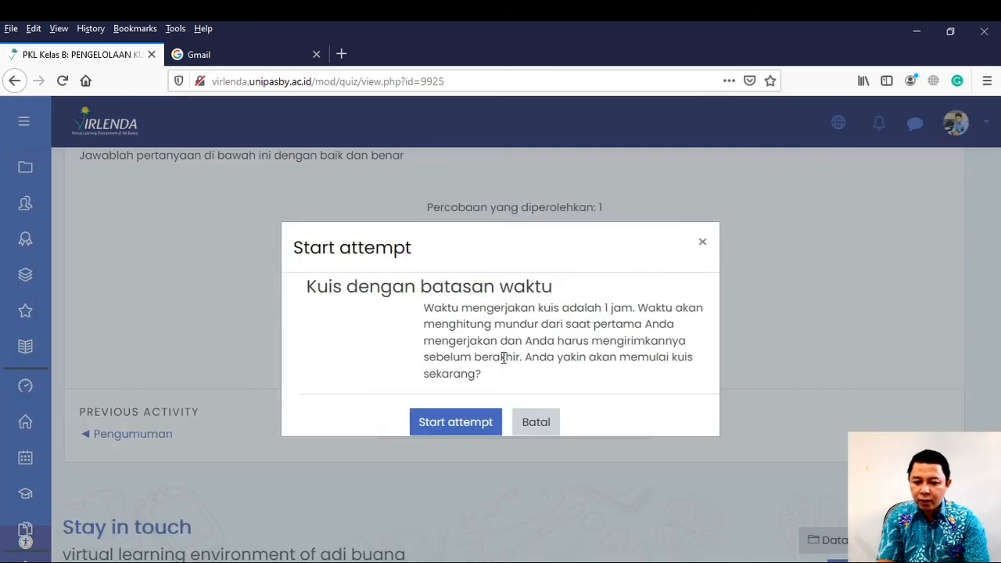
{"action": "left_click", "coordinate": [477, 426]}
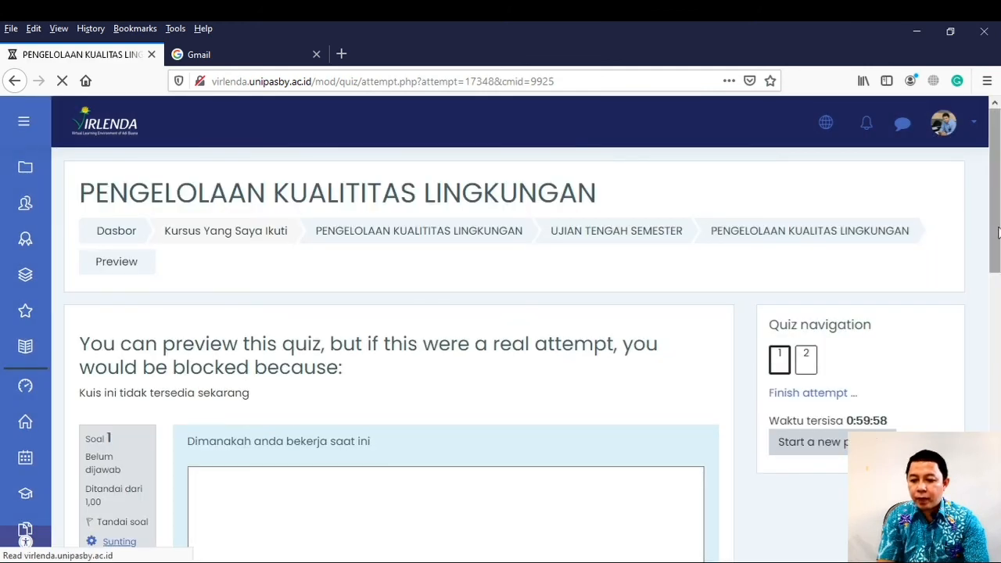
Go to question 2 in the quiz preview and examine how its answer choices are presented
{"action": "left_click_drag", "start_coordinate": [997, 232], "coordinate": [996, 258]}
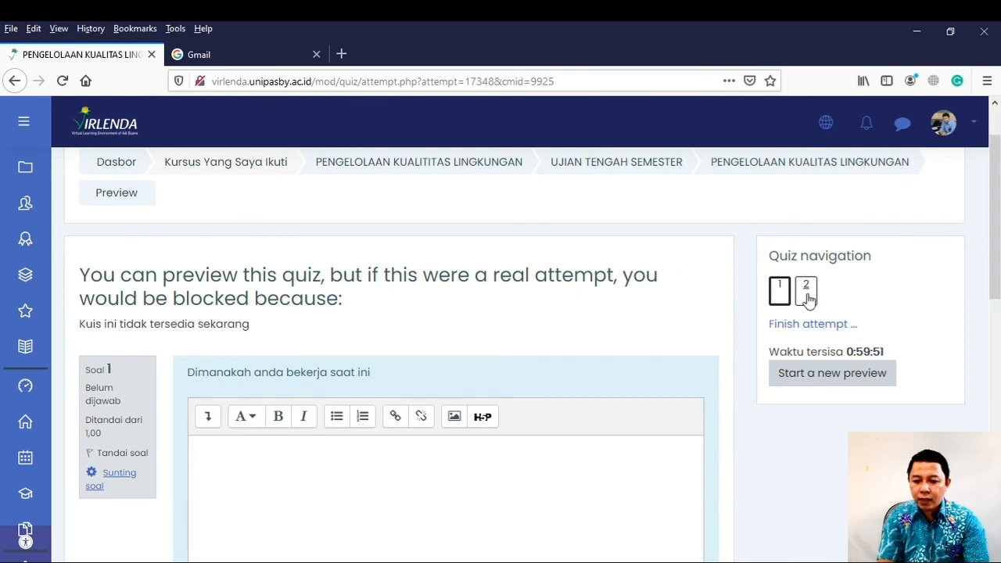
{"action": "left_click", "coordinate": [807, 295]}
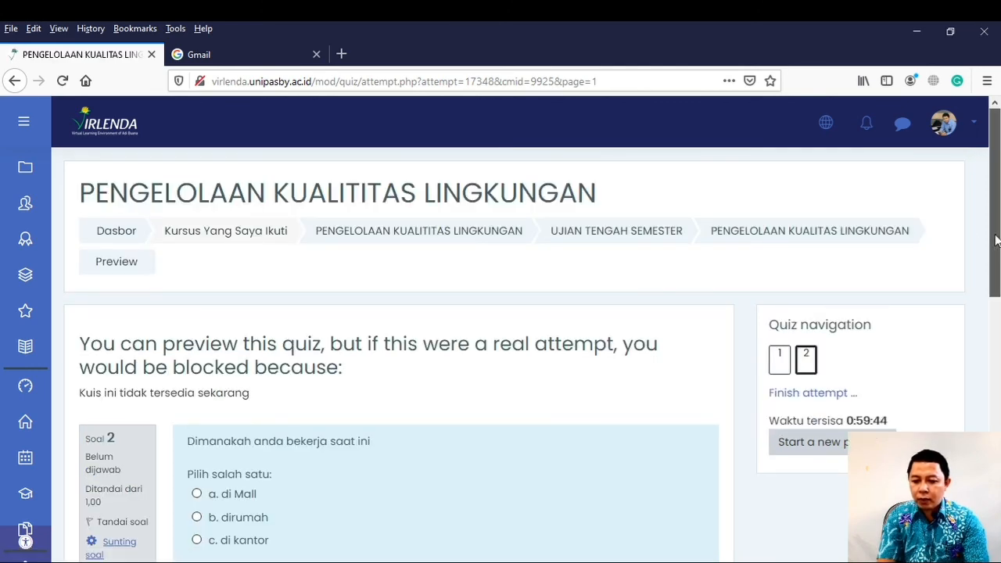
{"action": "left_click_drag", "start_coordinate": [996, 240], "coordinate": [997, 314]}
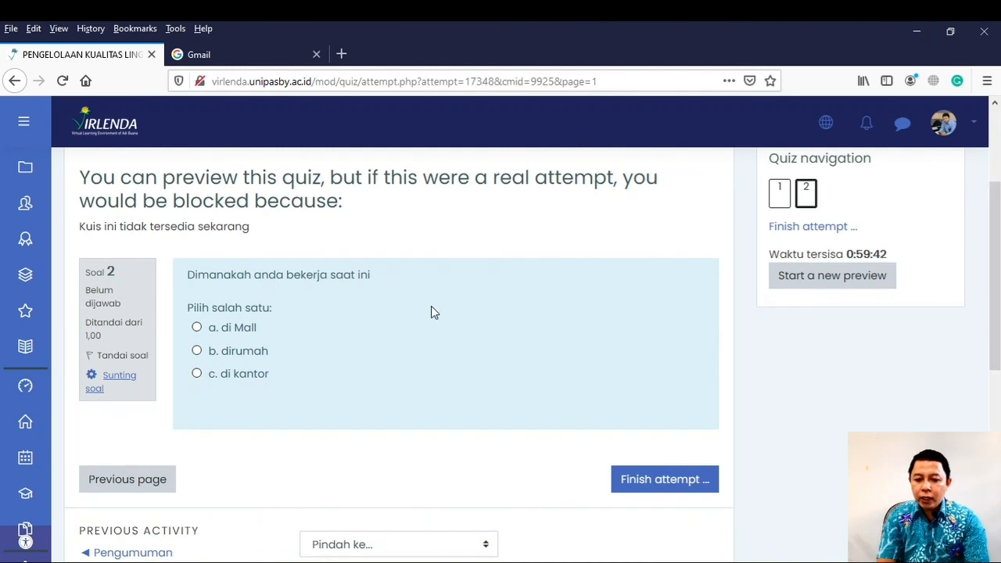